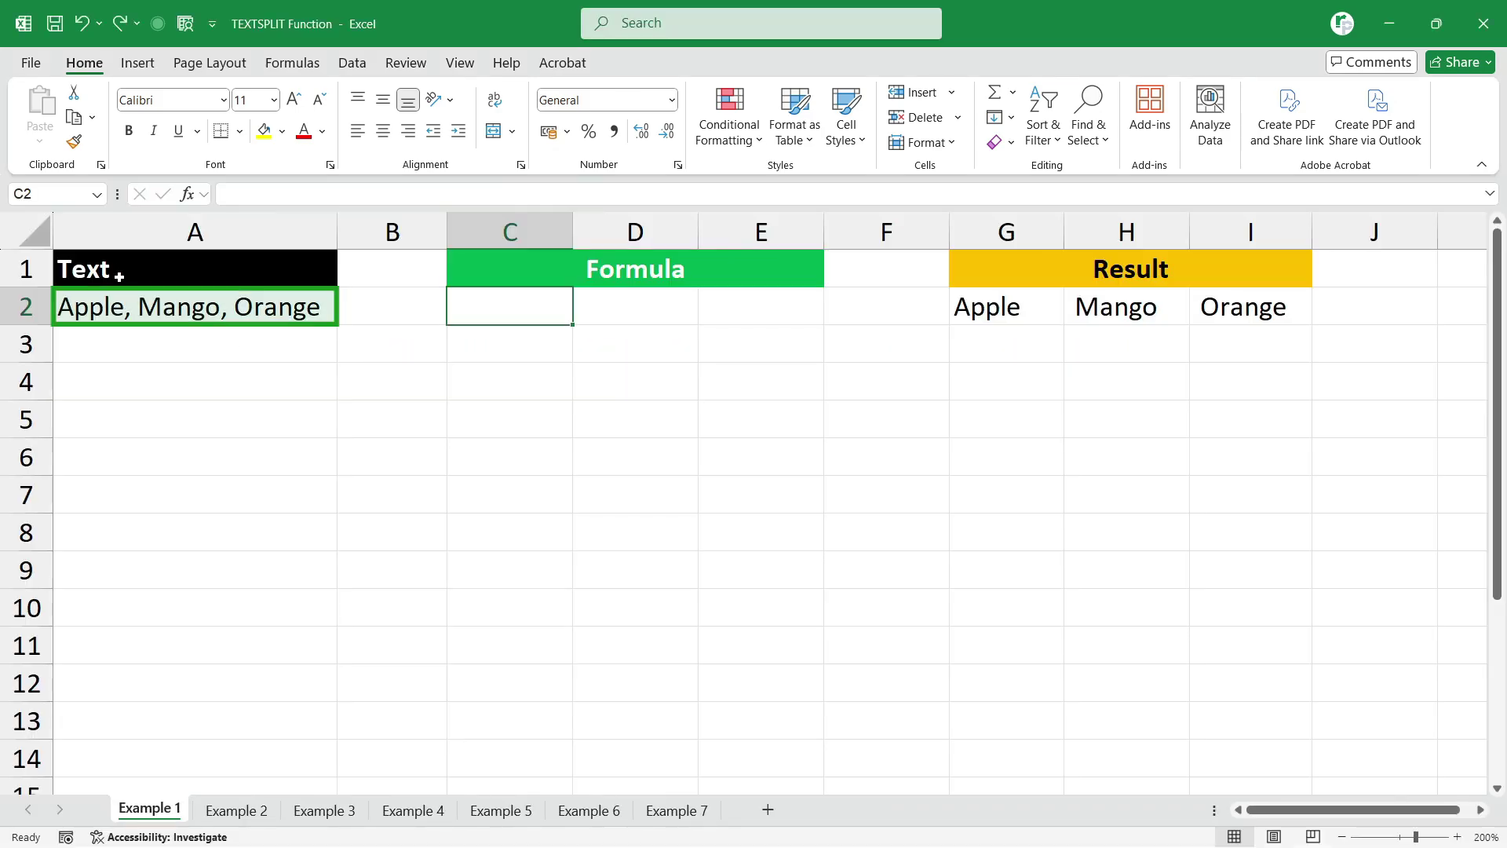
Step: Examine the source text in A2 and the expected split values in G2:I2 on the Example 1 sheet
left_click(111, 269)
left_click(113, 306)
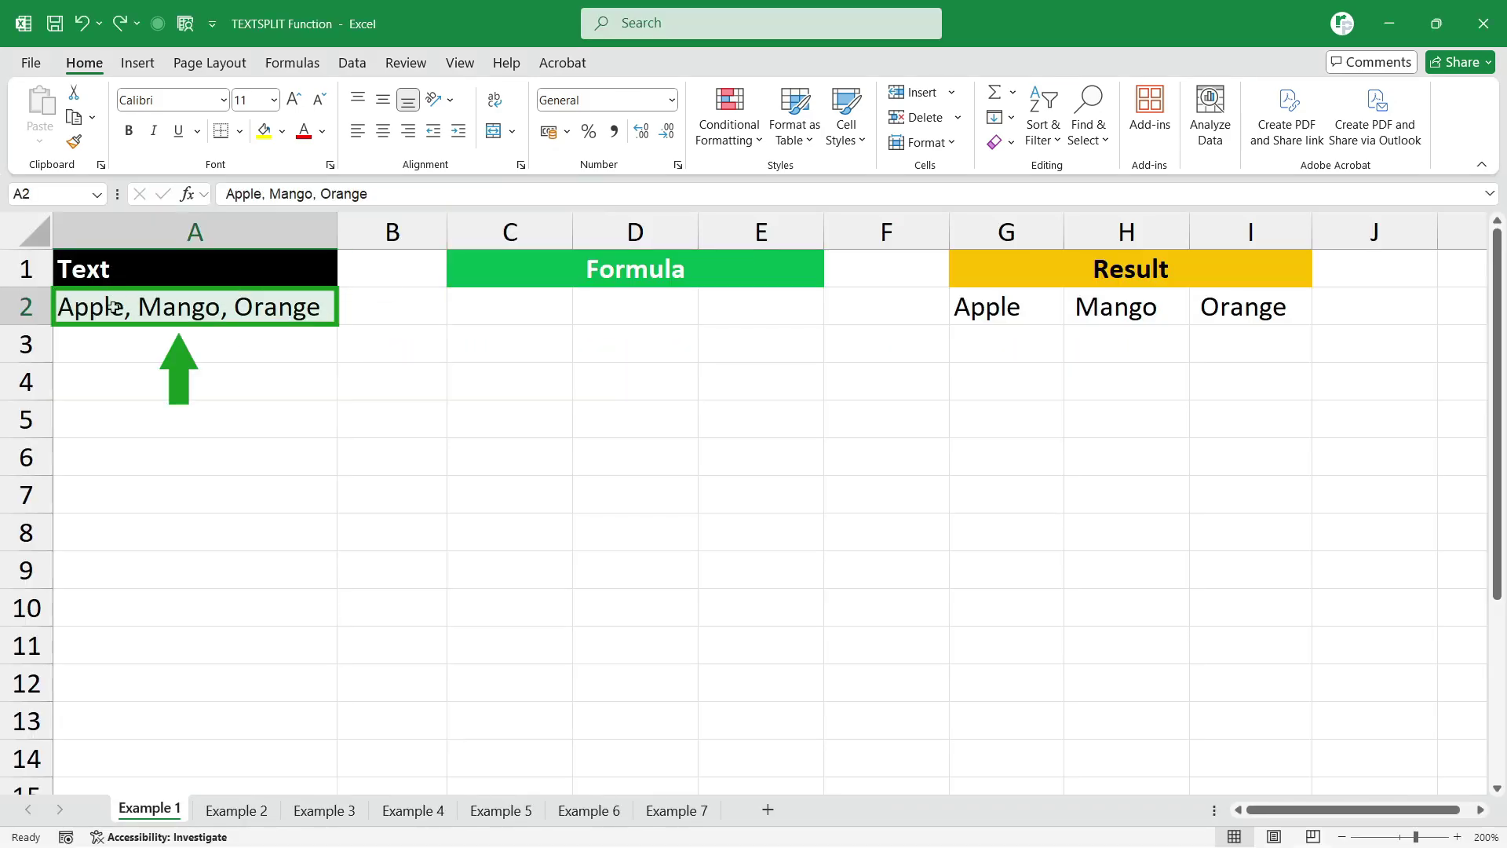
left_click(992, 314)
left_click(1119, 308)
left_click(1248, 309)
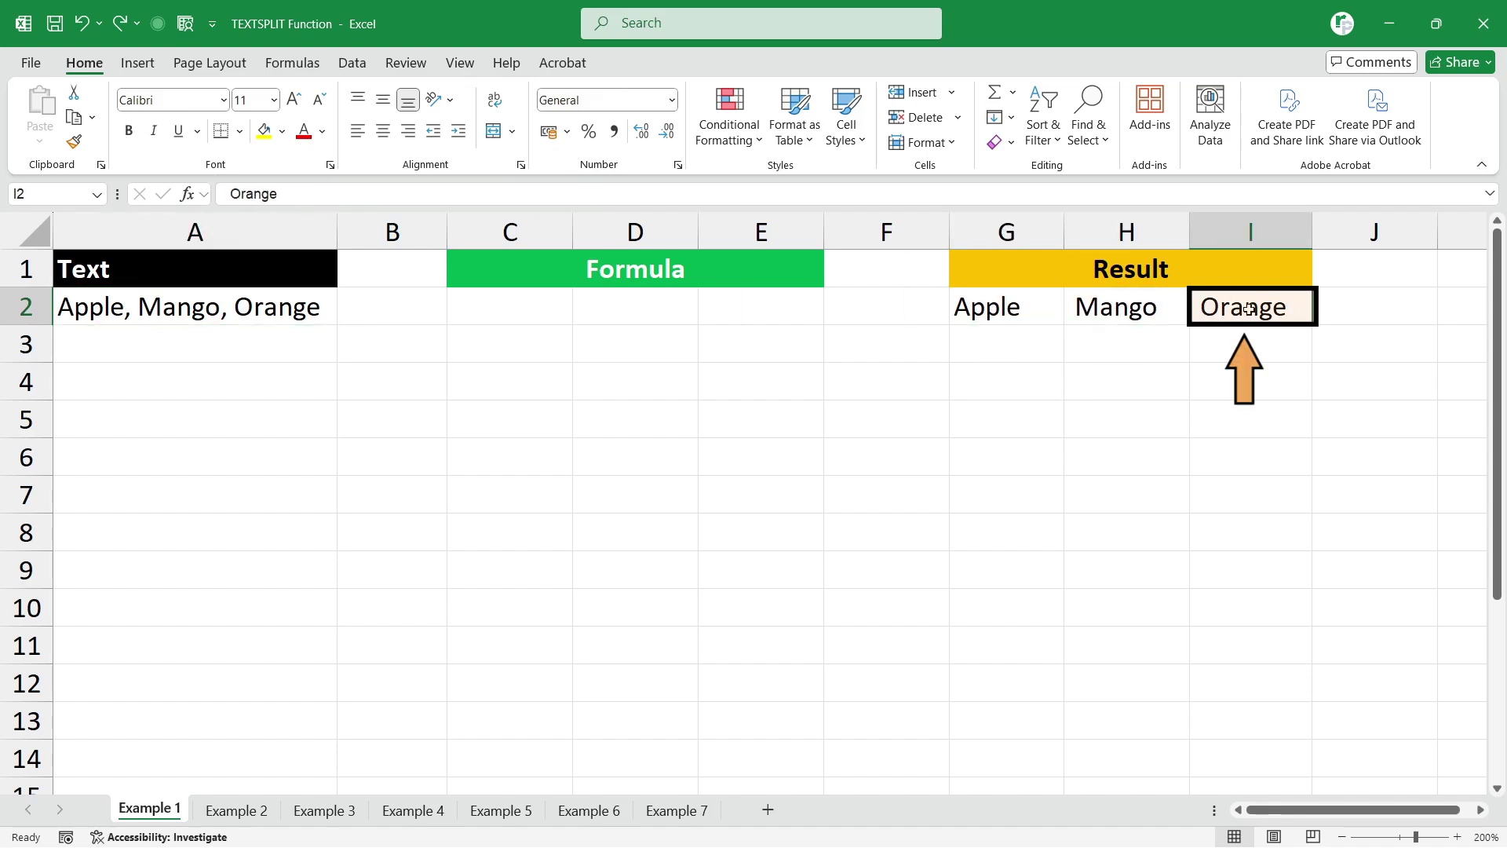
left_click(143, 317)
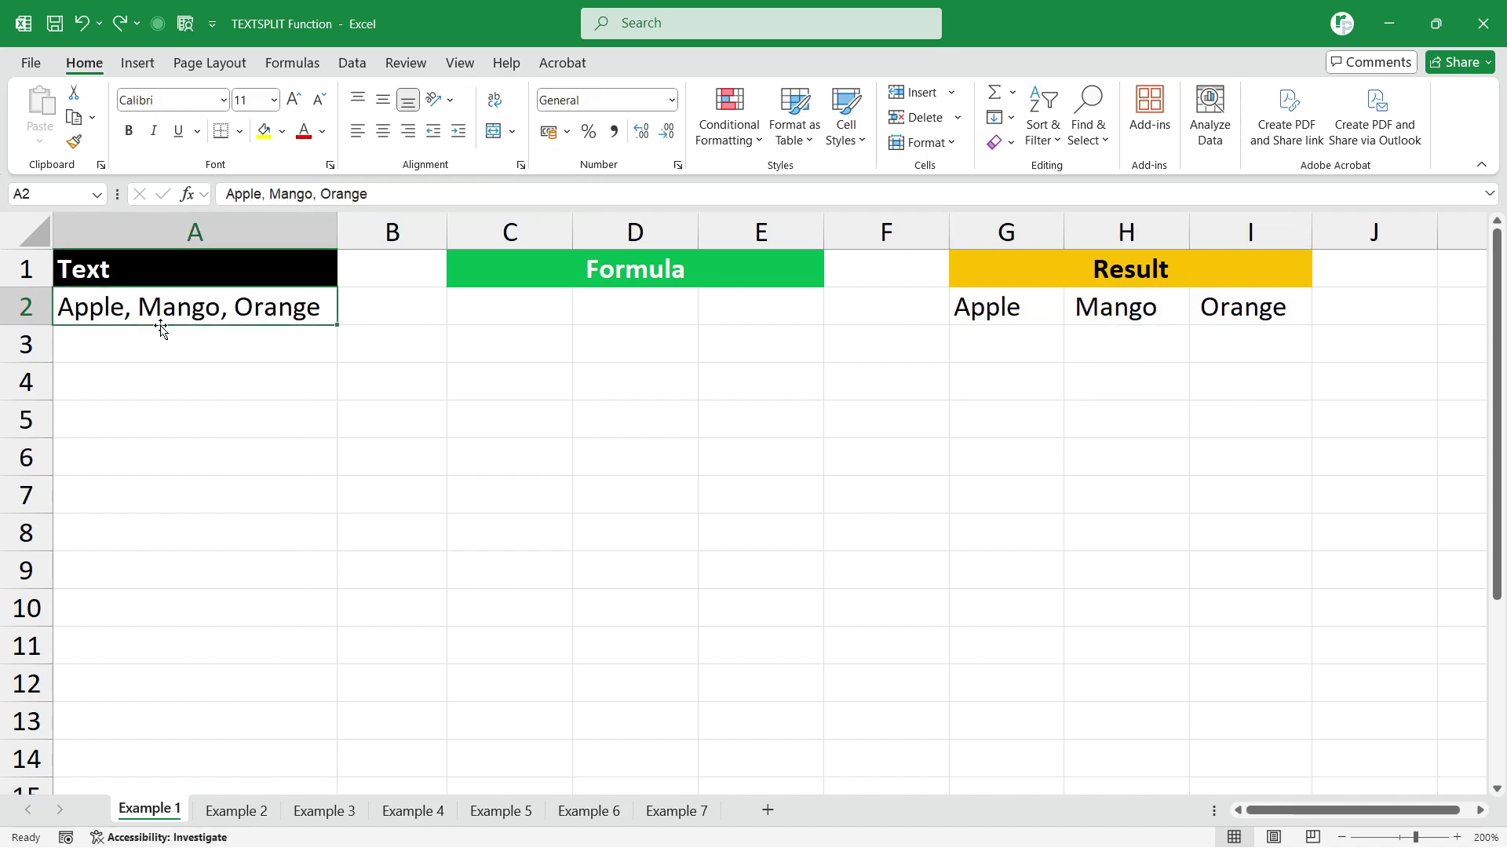
Step: Enter =TEXTSPLIT(A2,",") in C2 of the Example 1 sheet to split the fruit list across columns
left_click(492, 308)
type("=")
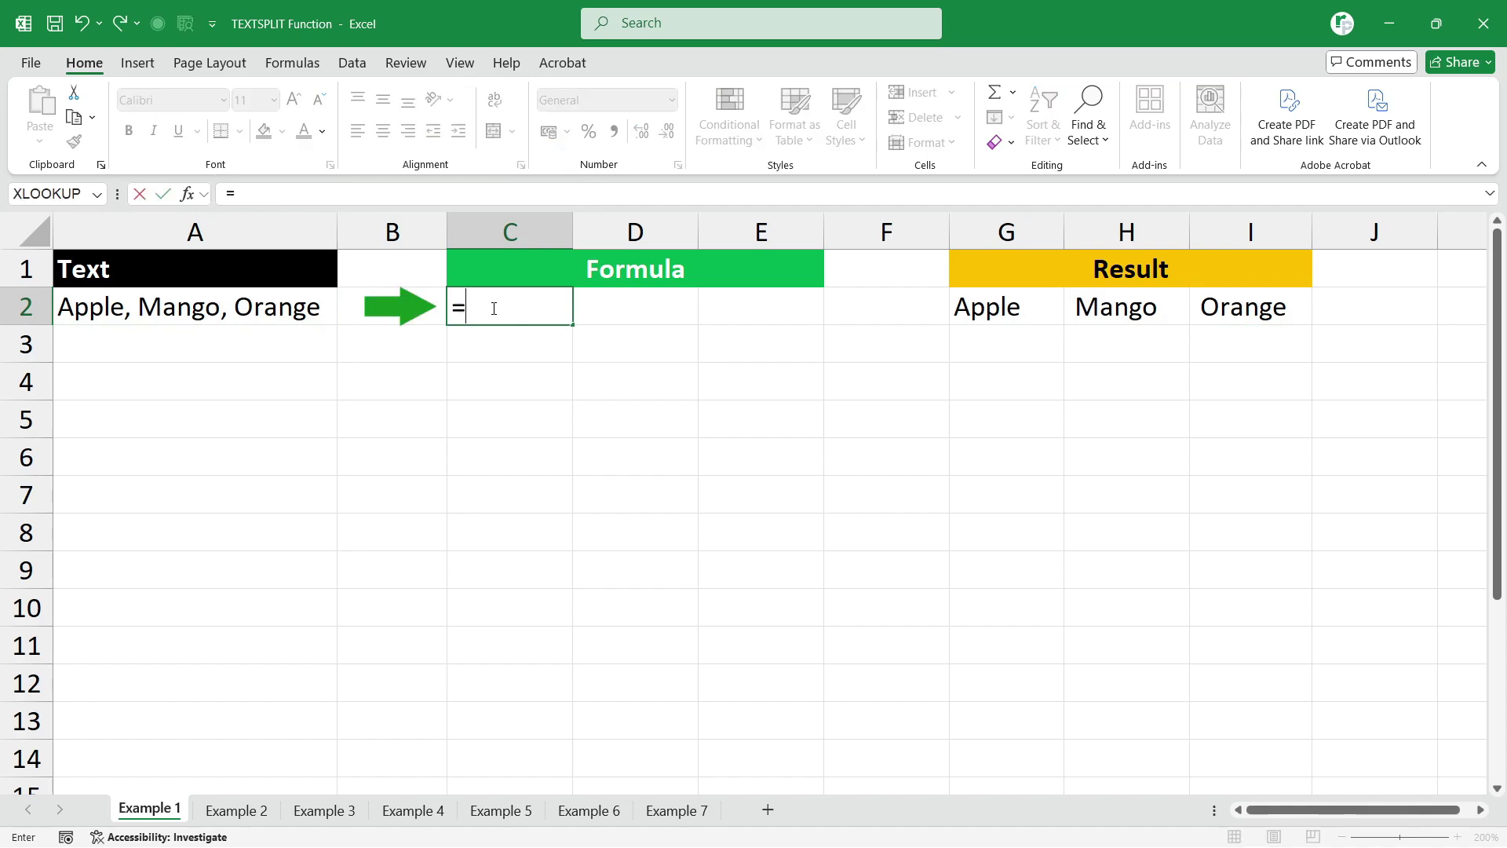
type("textsp")
key("Tab")
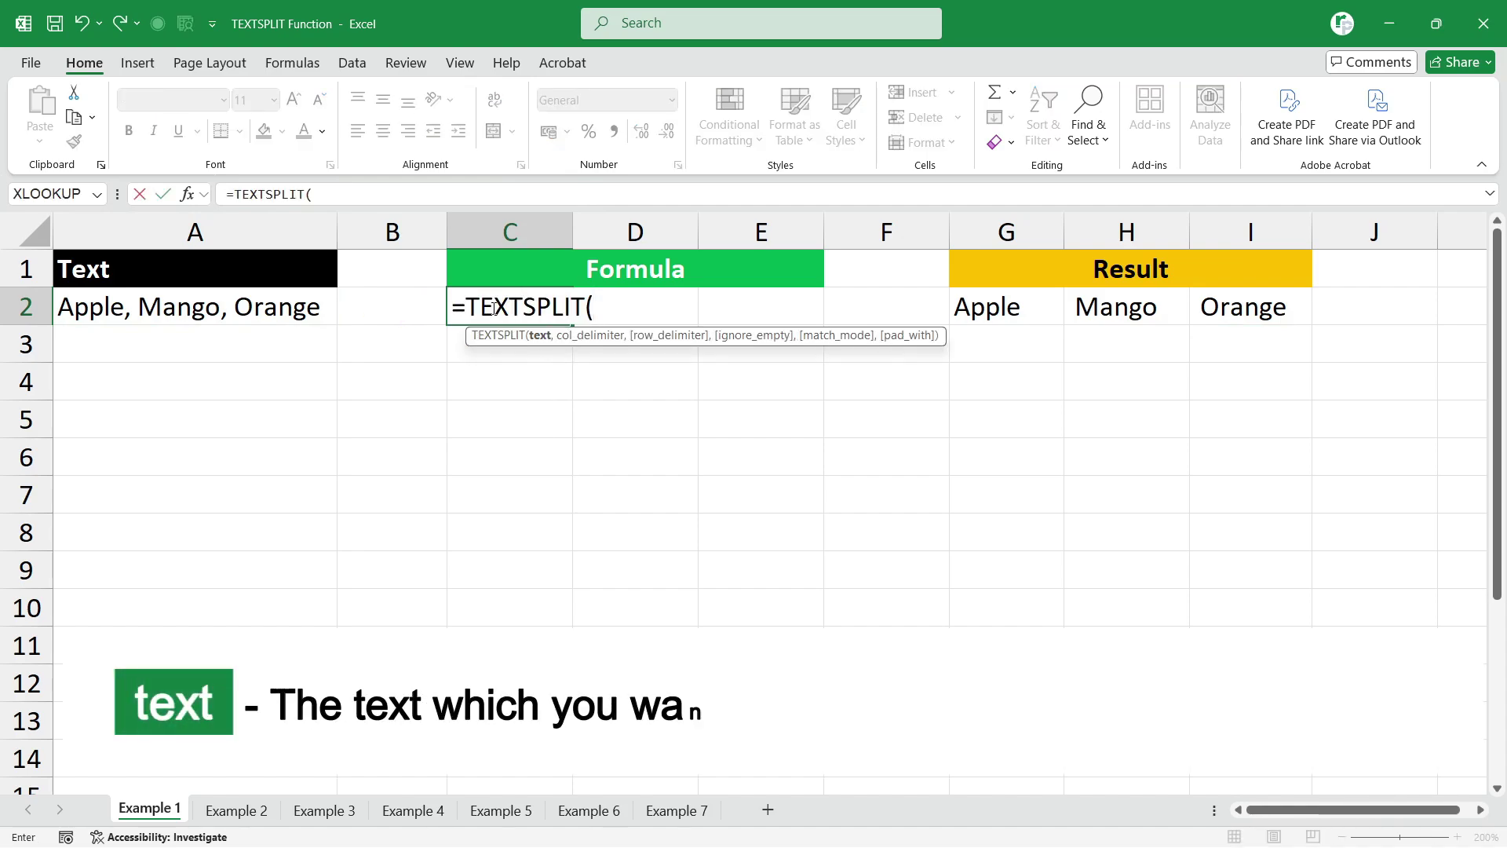
left_click(125, 307)
type(",")
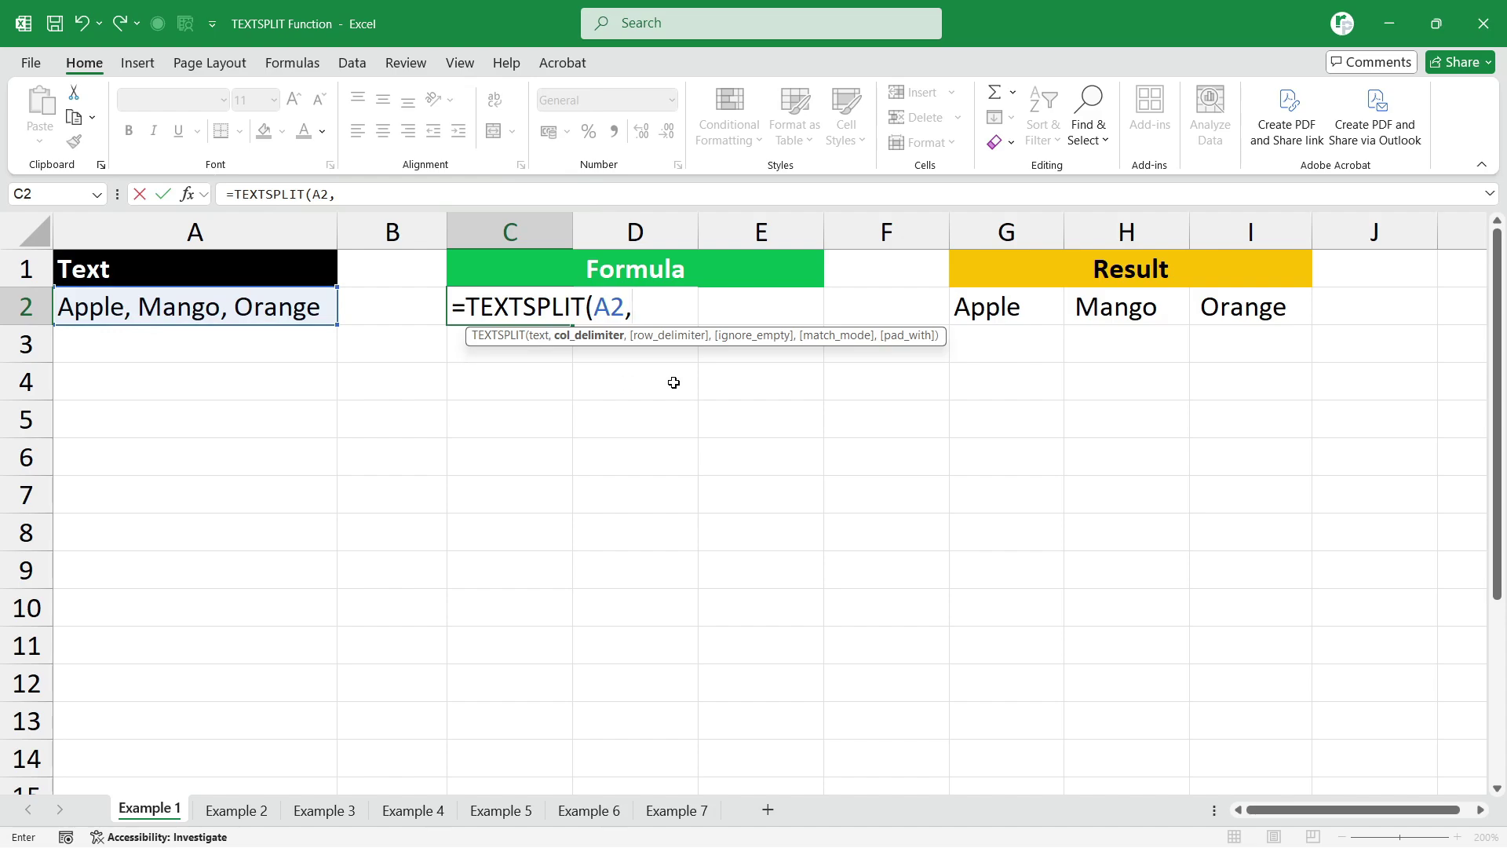
type("\",\")")
key("Return")
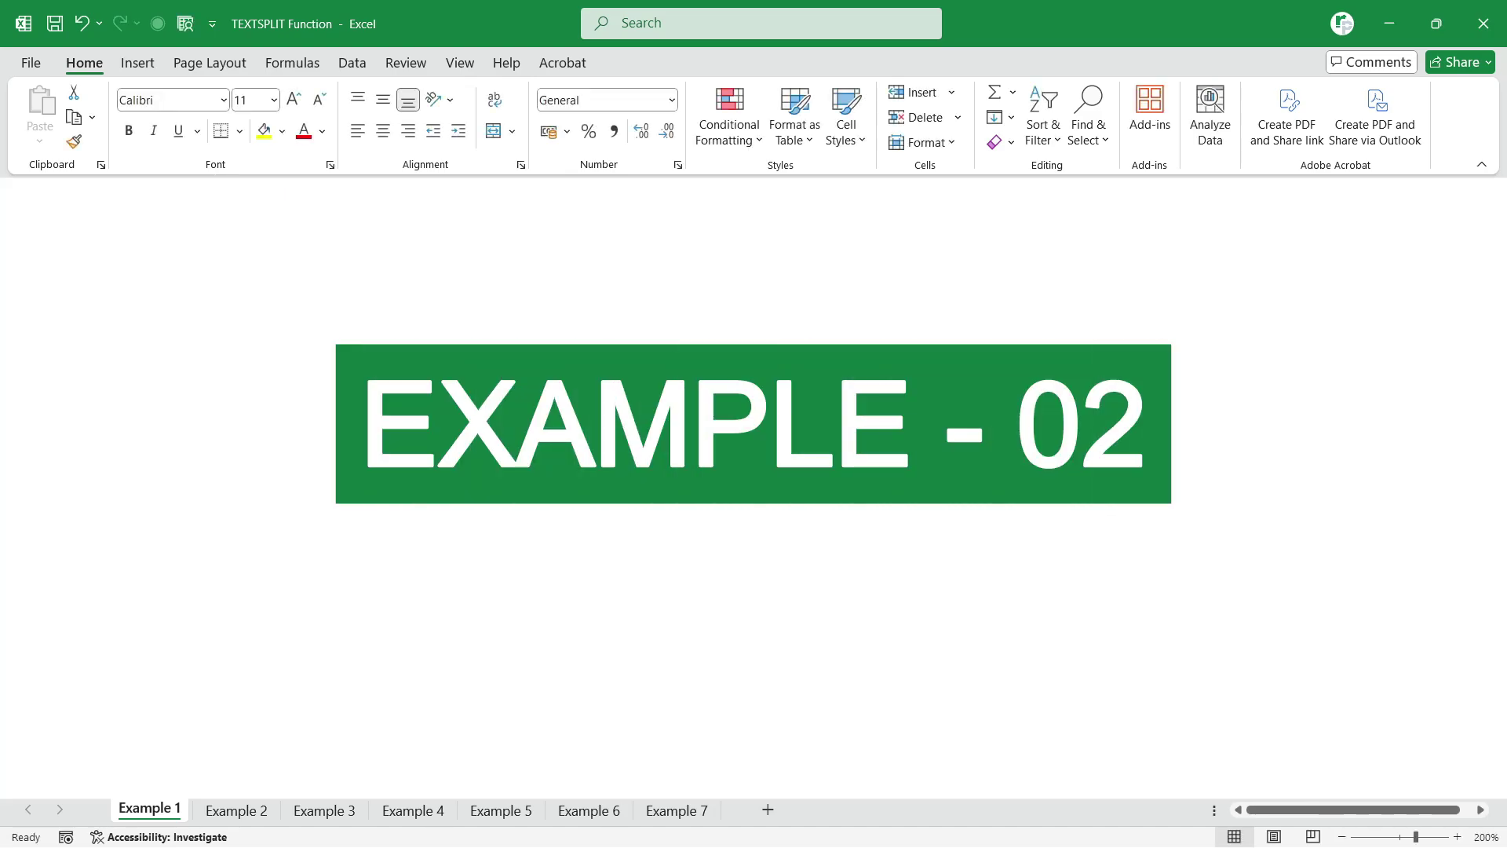
Step: On the Example 2 sheet, enter =TEXTSPLIT(A2,,", ") in C2 to split the fruit list down rows
left_click(233, 812)
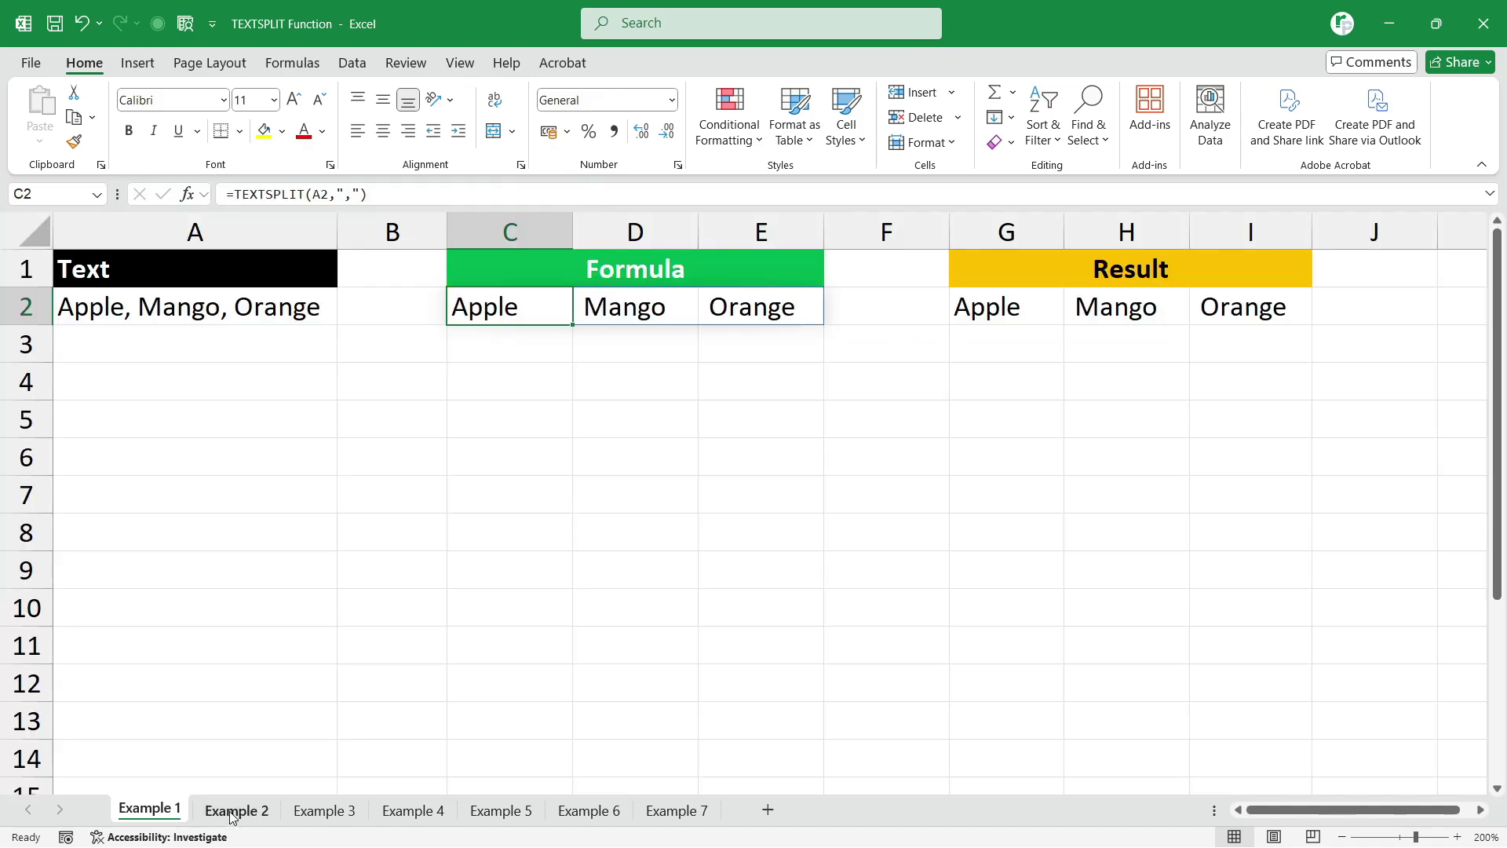
left_click(125, 308)
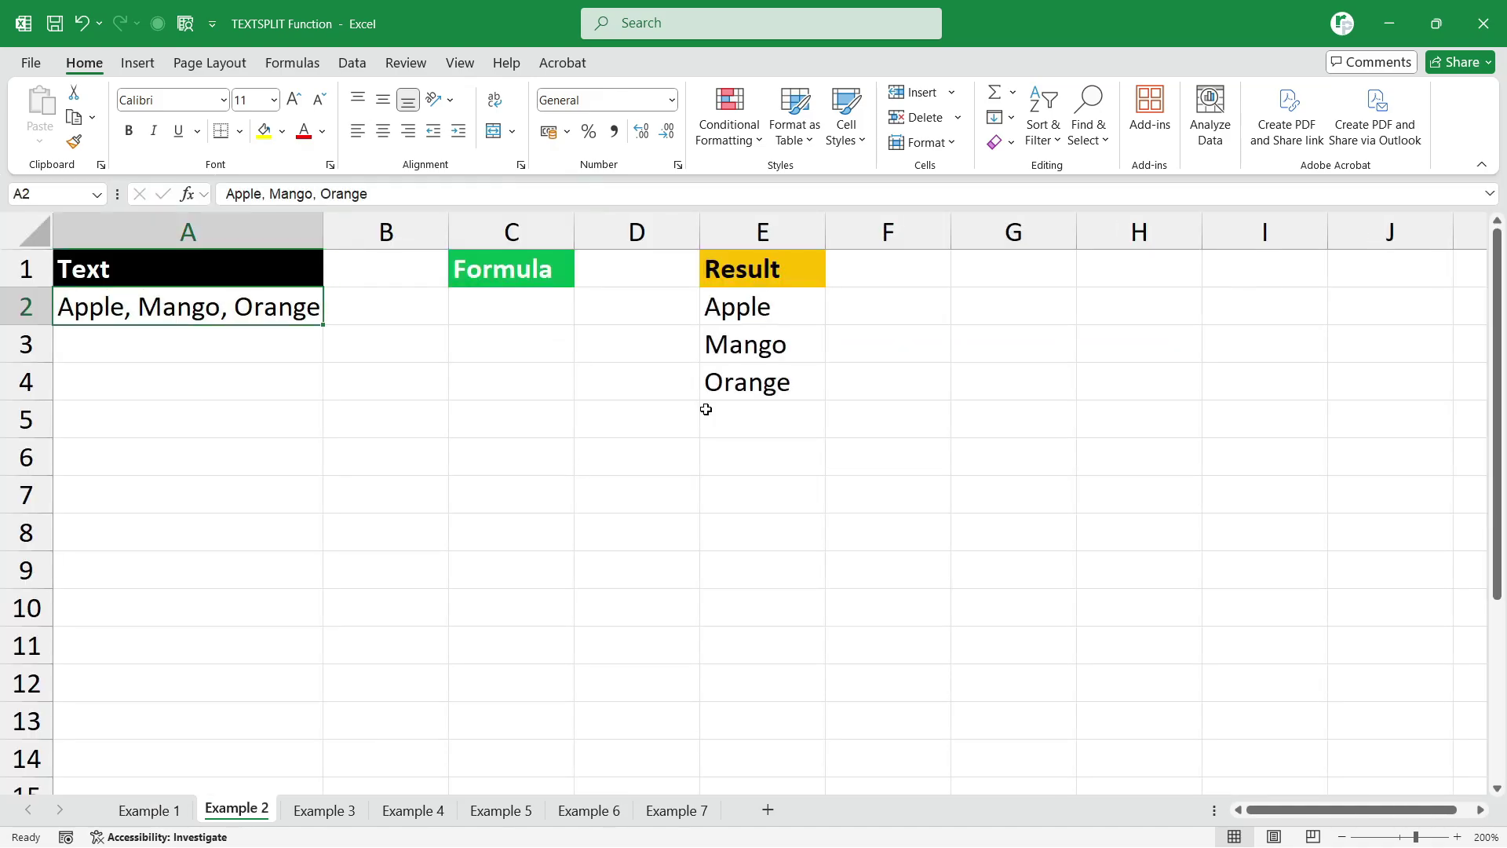
left_click(733, 311)
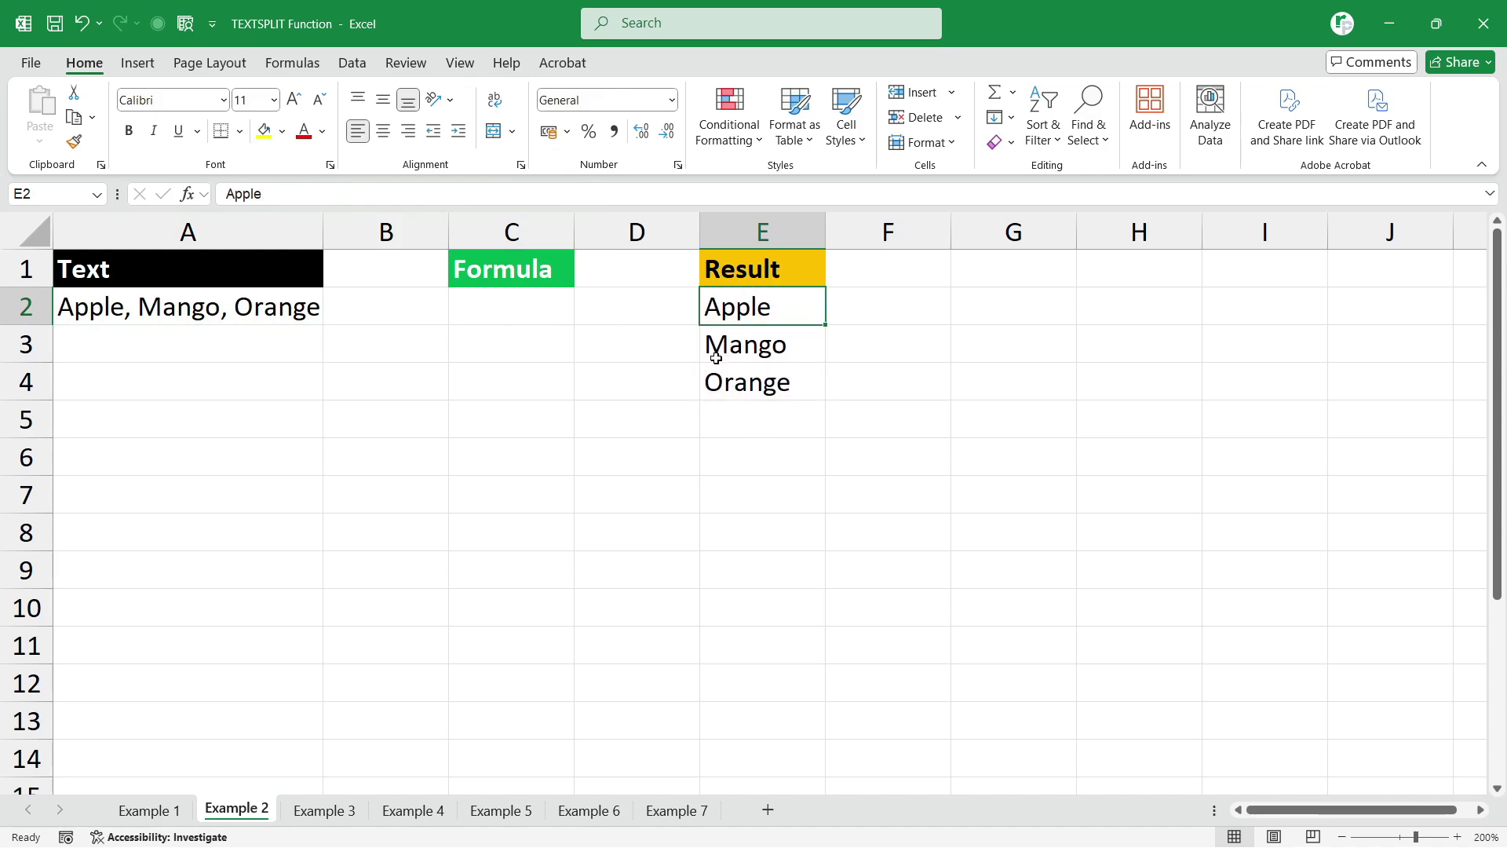
left_click(485, 302)
type("=")
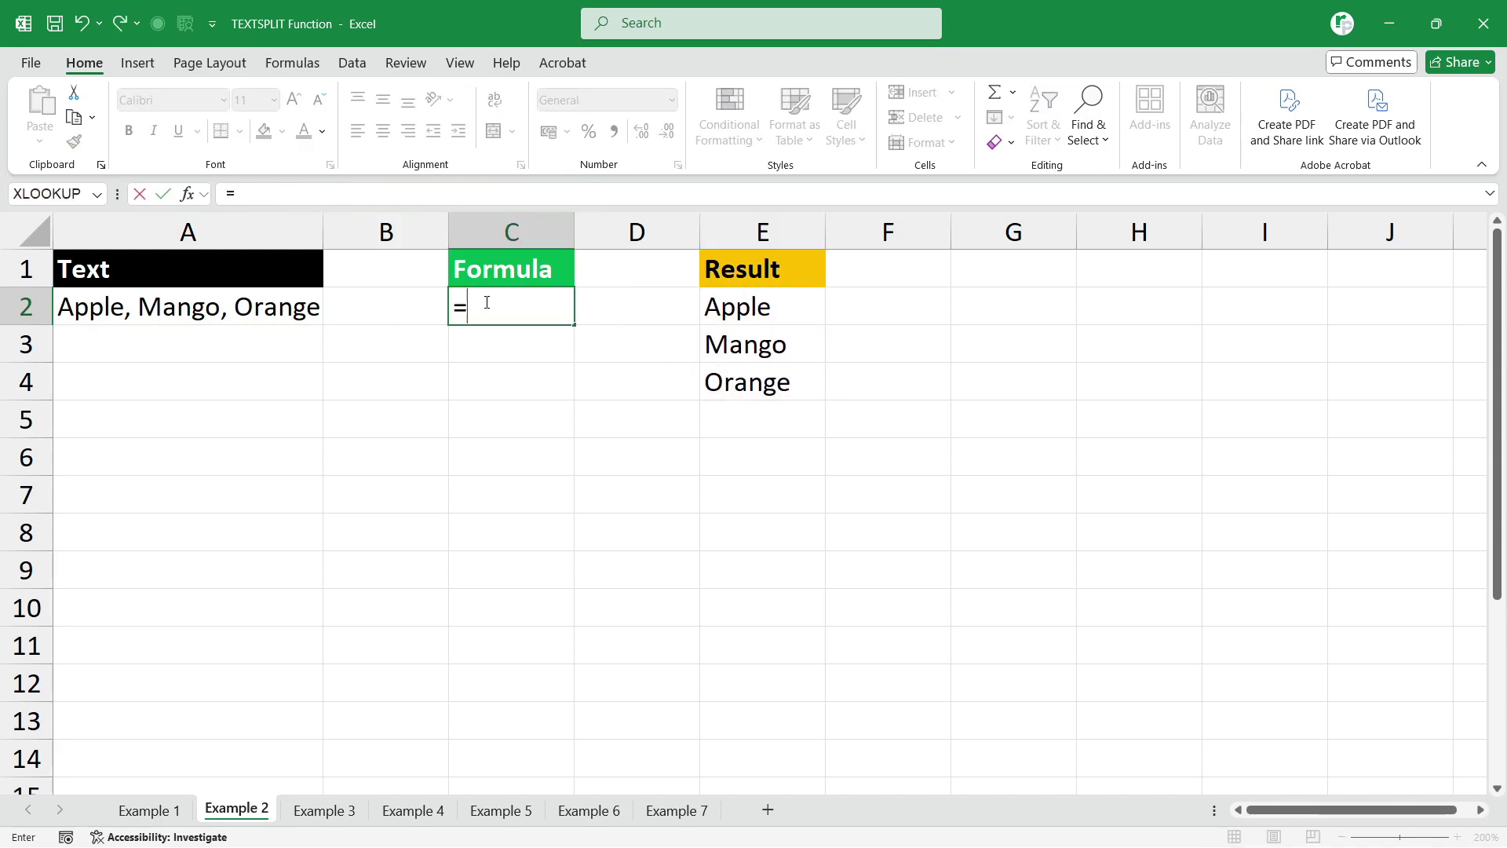
type("textsp")
key("Tab")
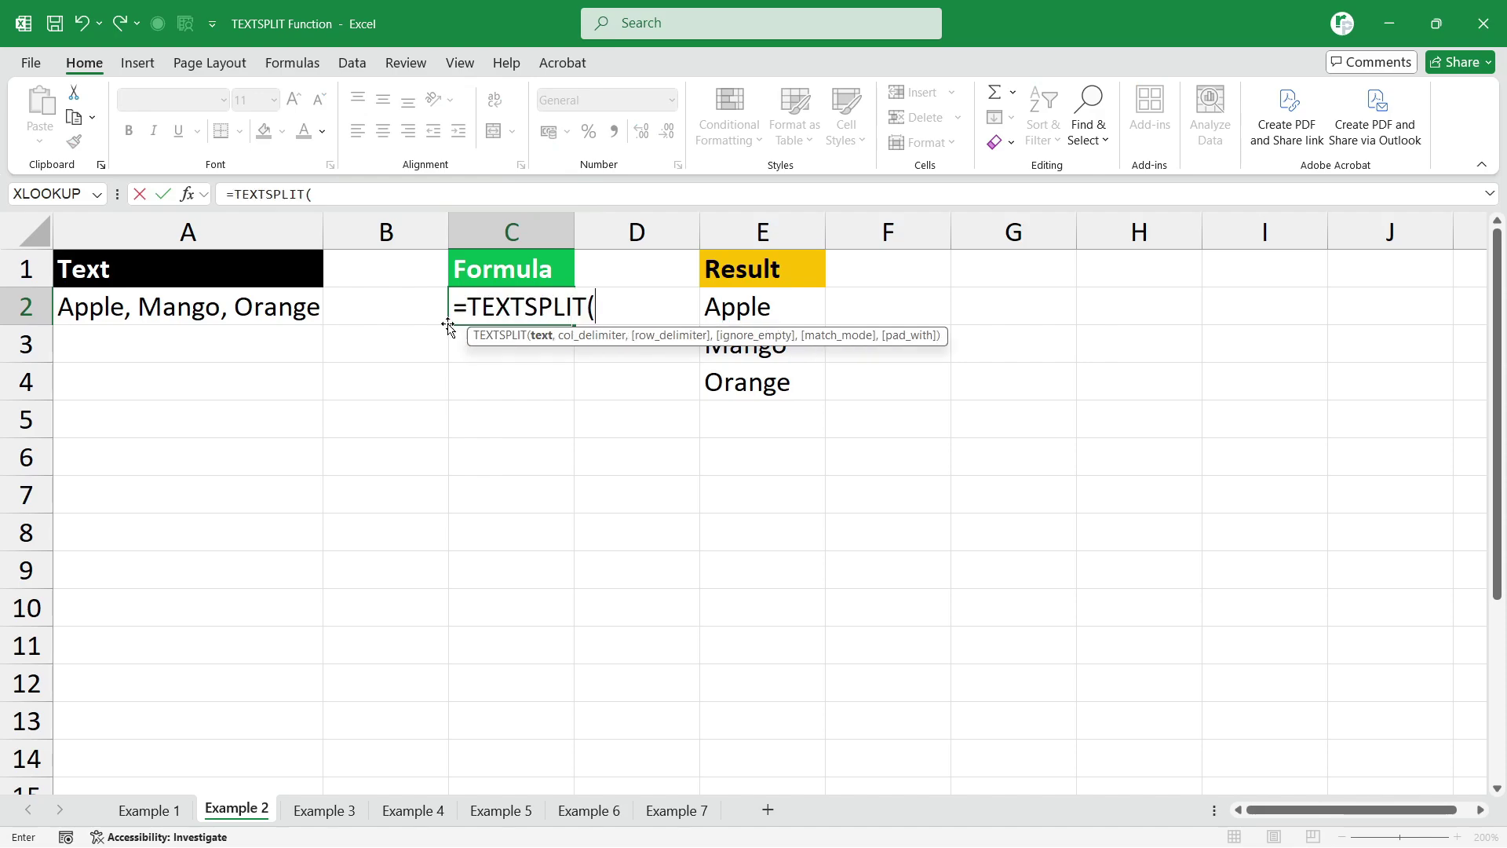
left_click(241, 306)
type(",")
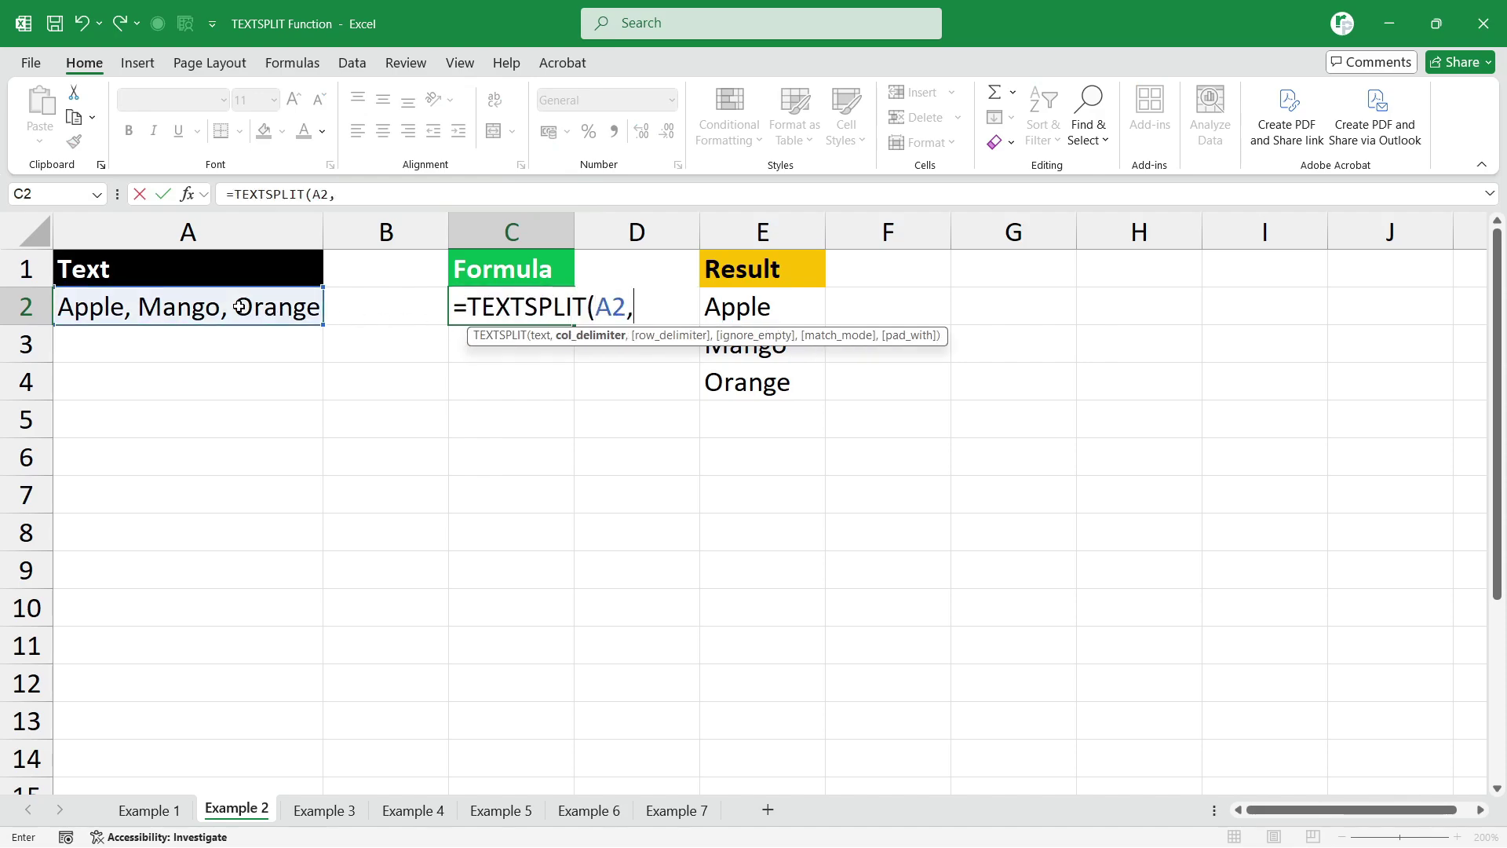
type(",\",")
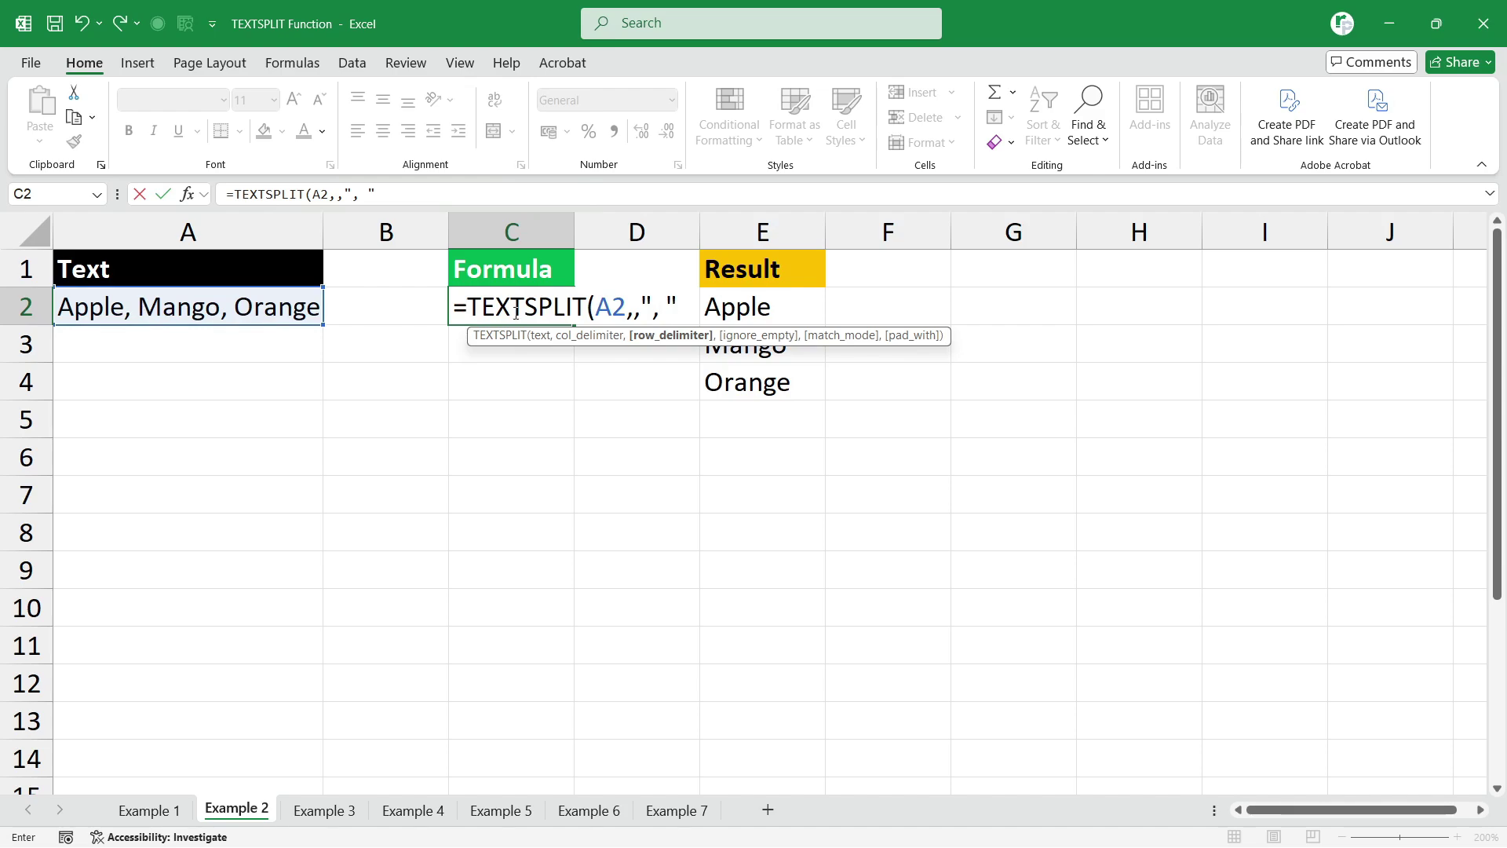
type(")")
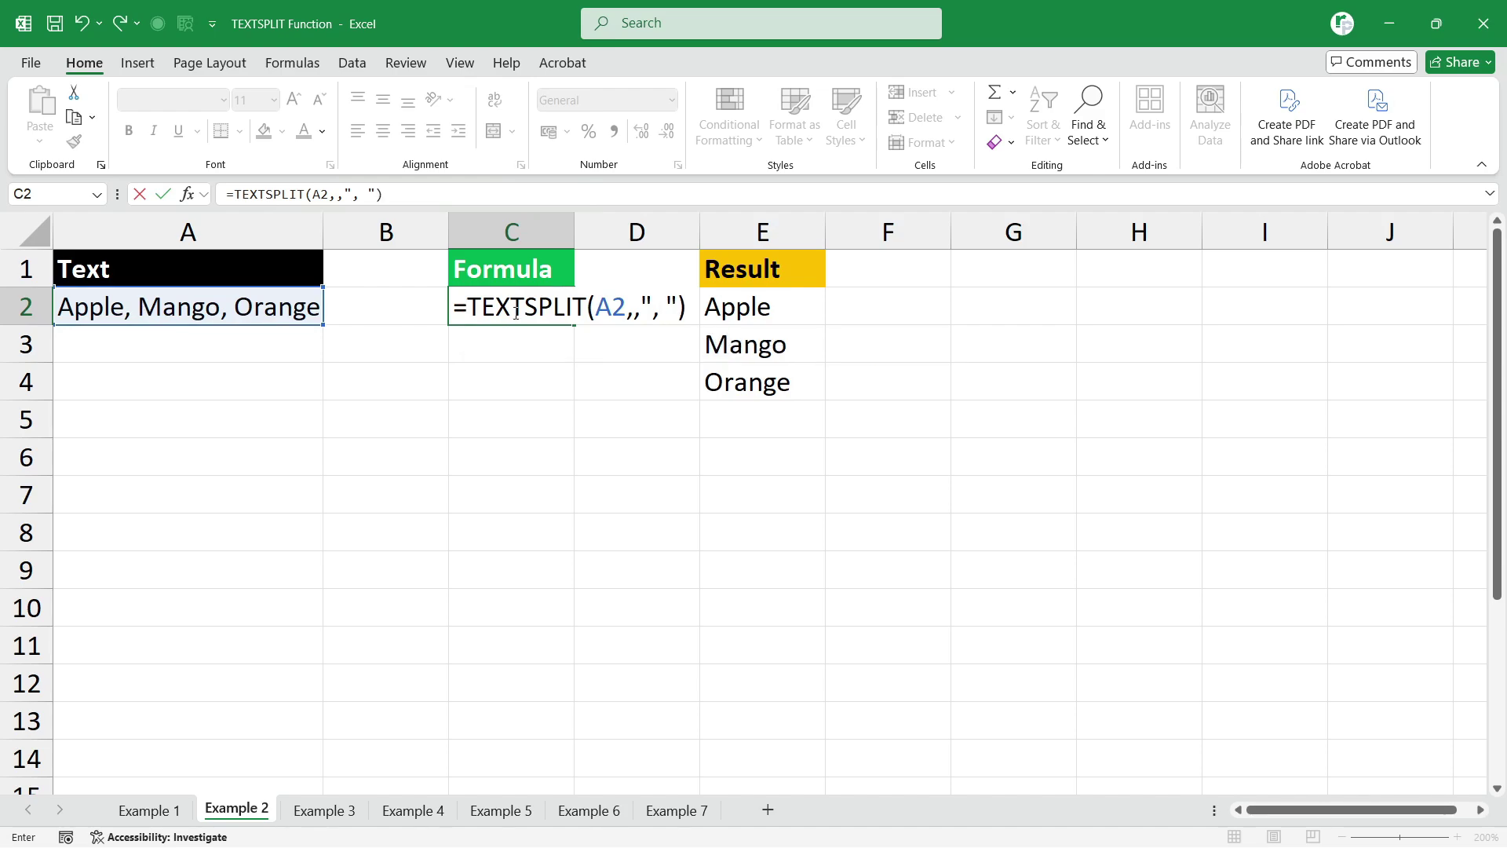
key("Return")
Step: On the Example 3 sheet, enter =TEXTSPLIT(A2,"-",", ") in C2 to split the text into columns and rows
left_click(324, 810)
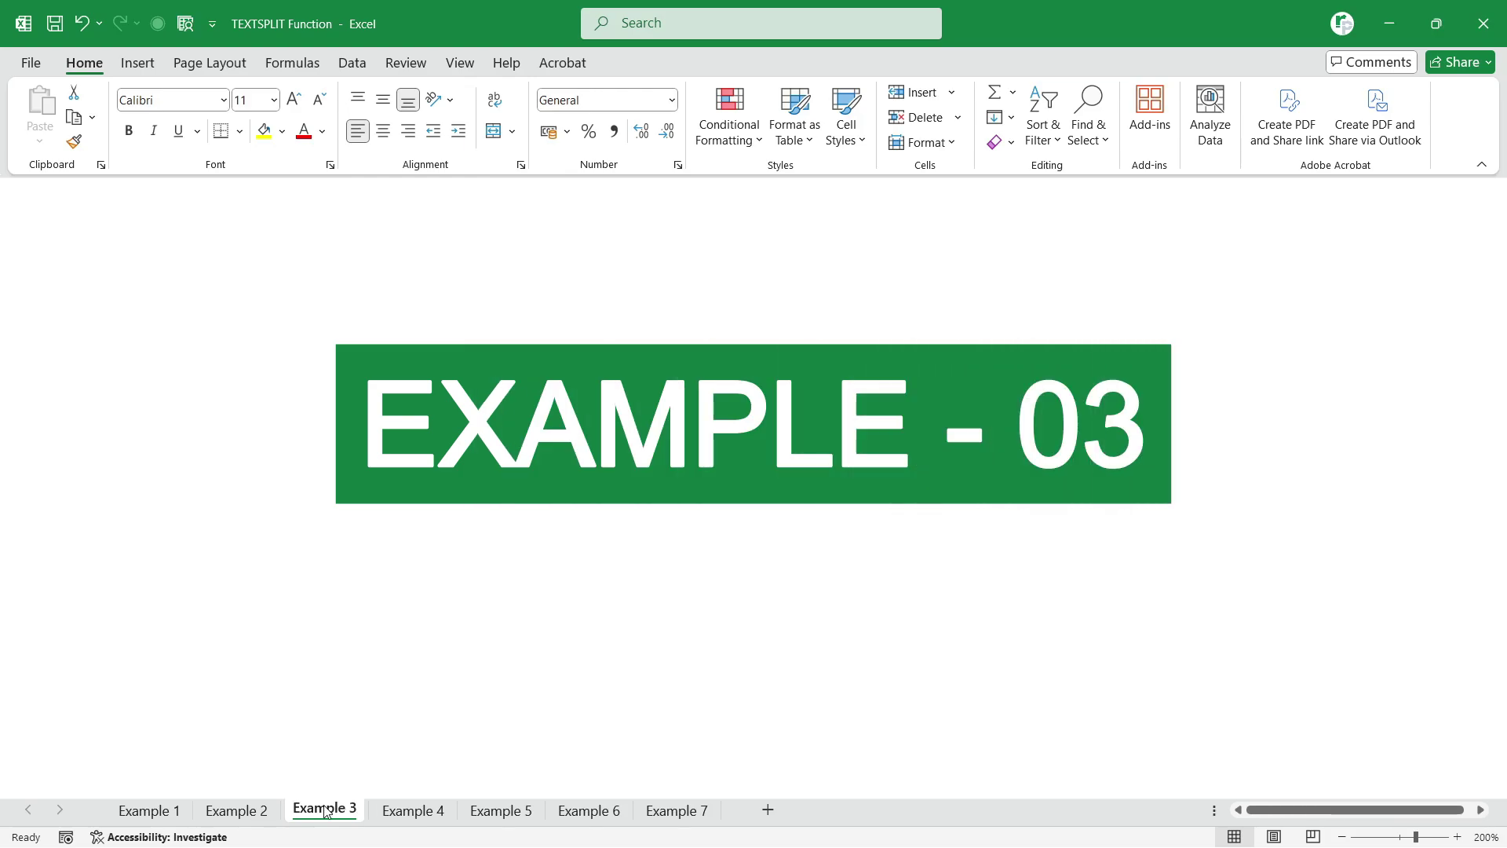
left_click(197, 295)
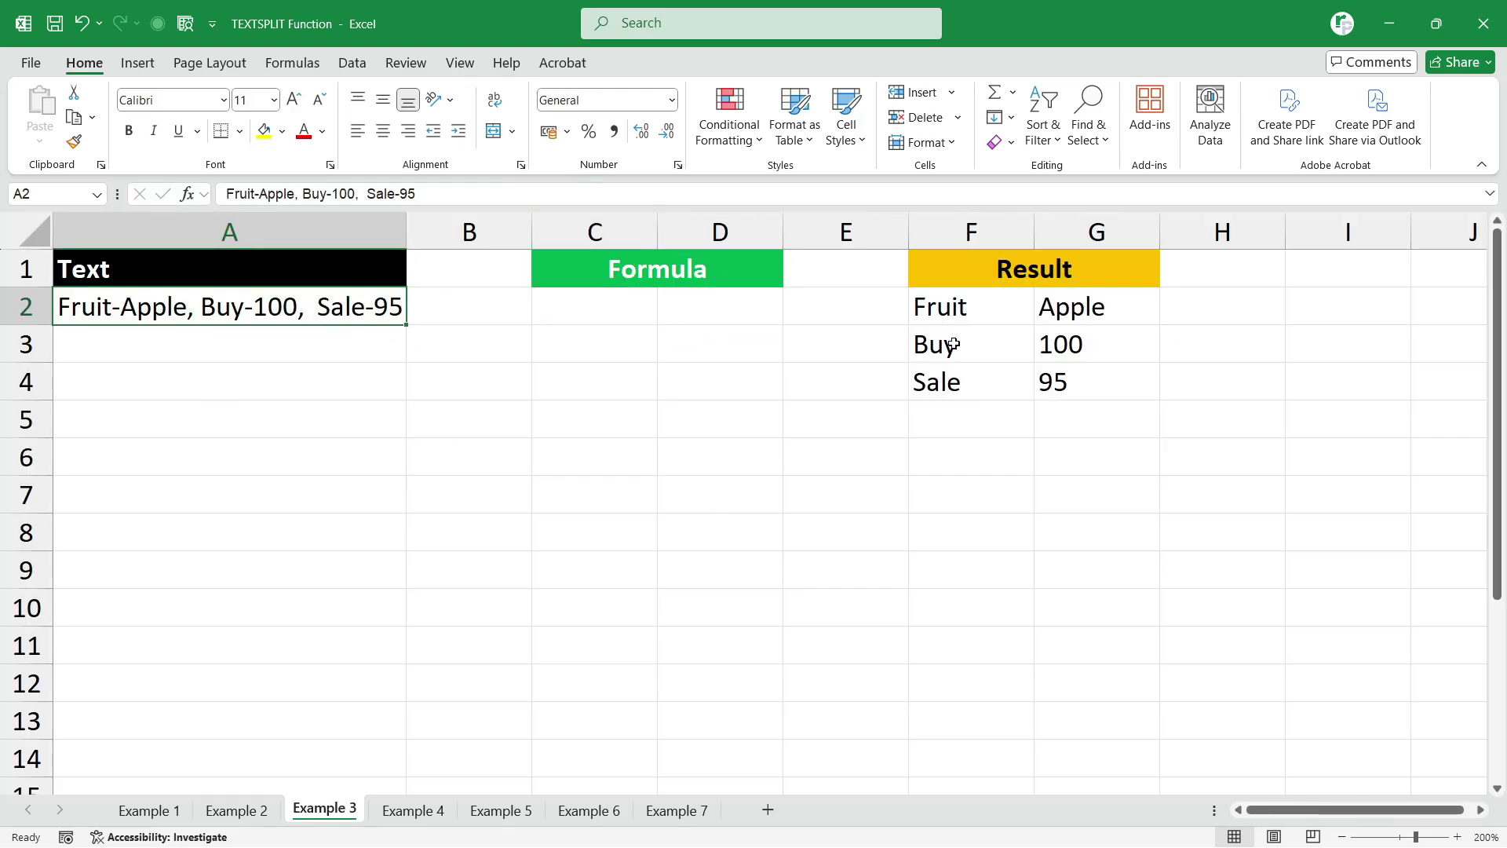
left_click(1001, 305)
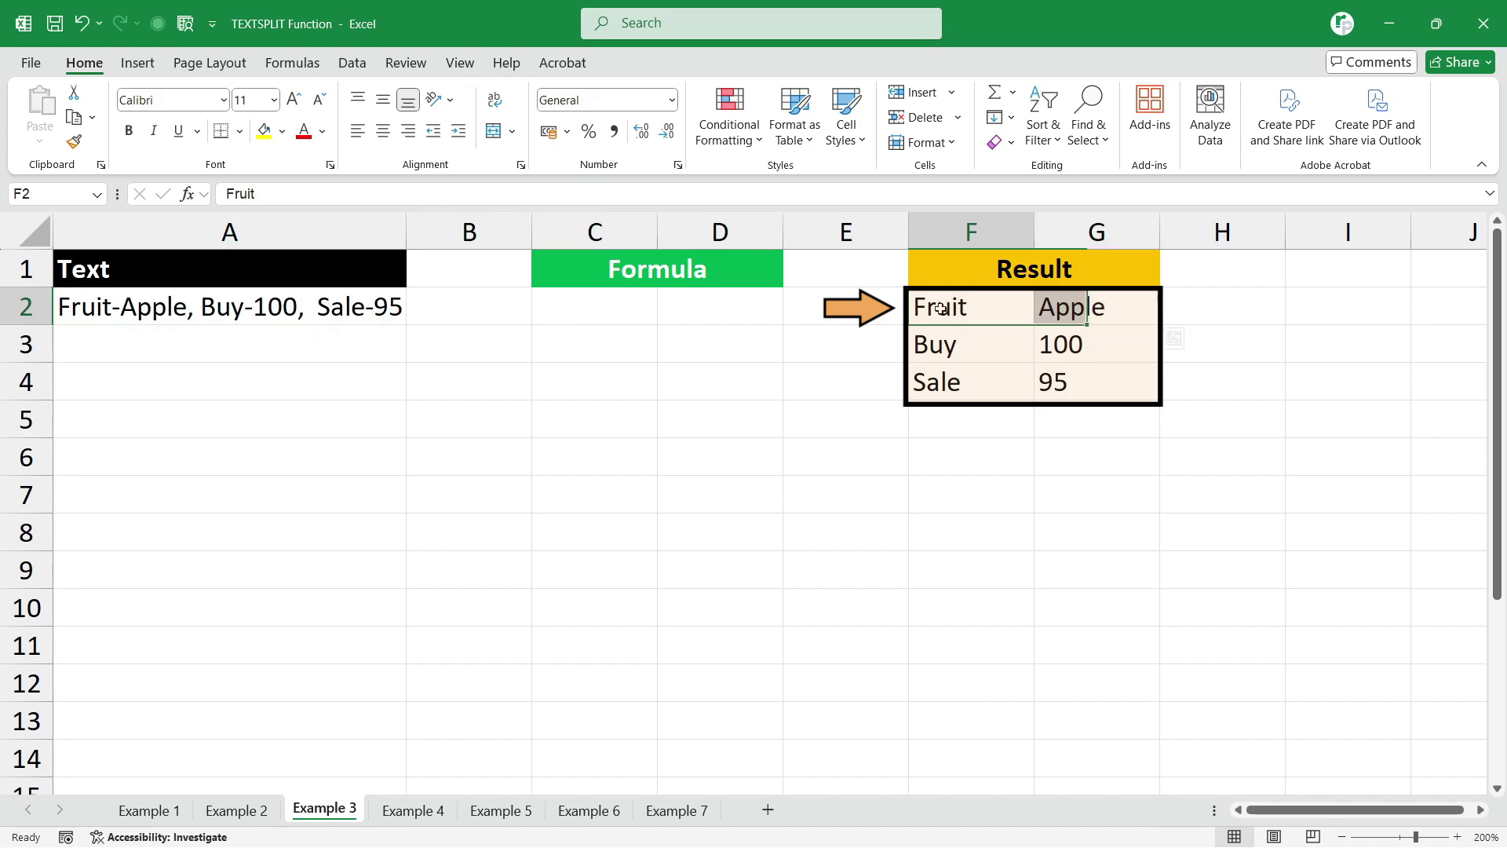
left_click(585, 311)
type("=texts")
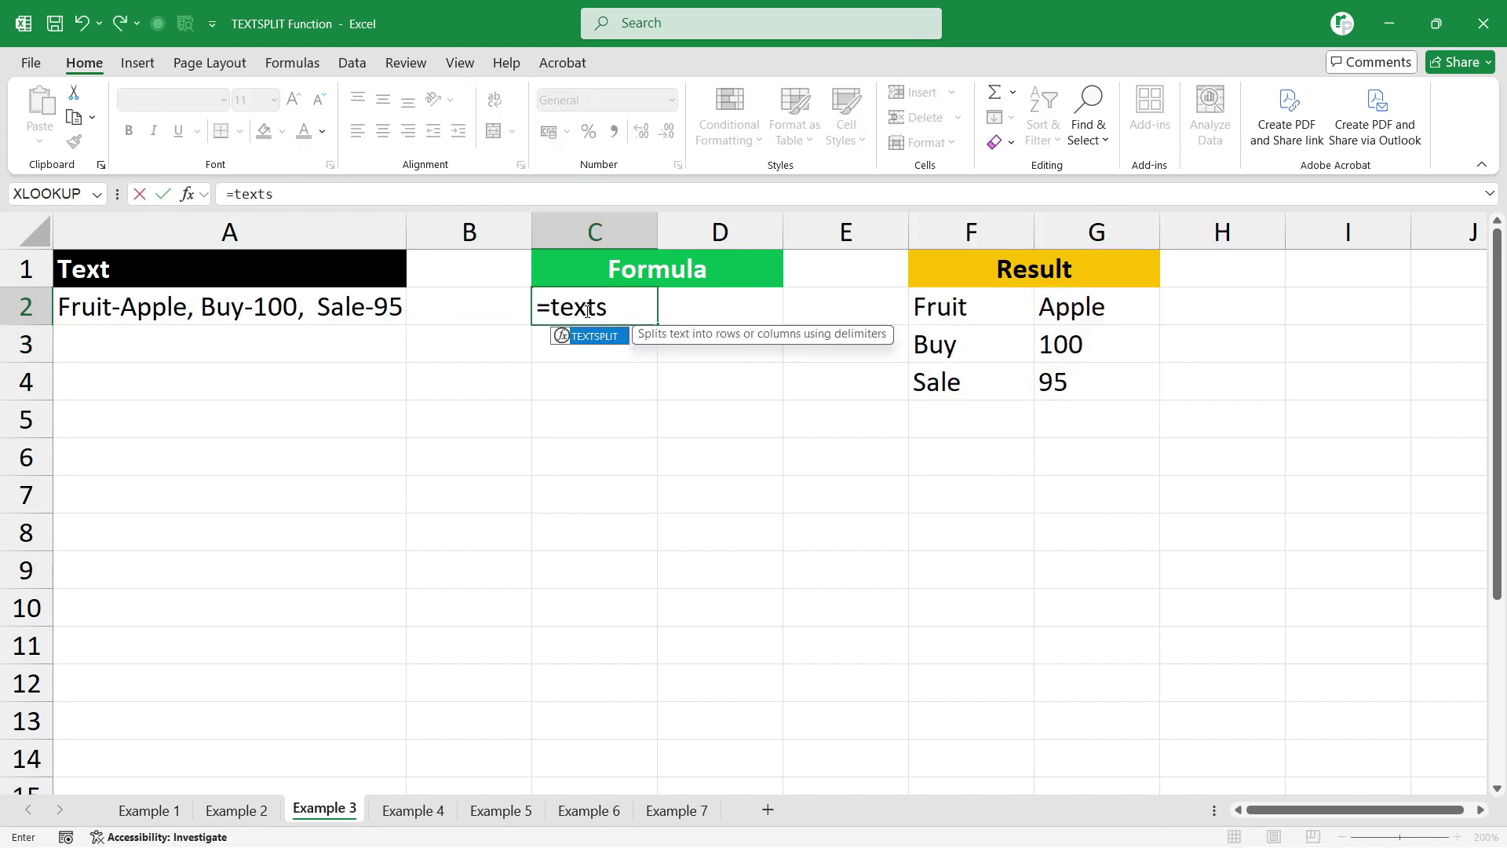
key("Tab")
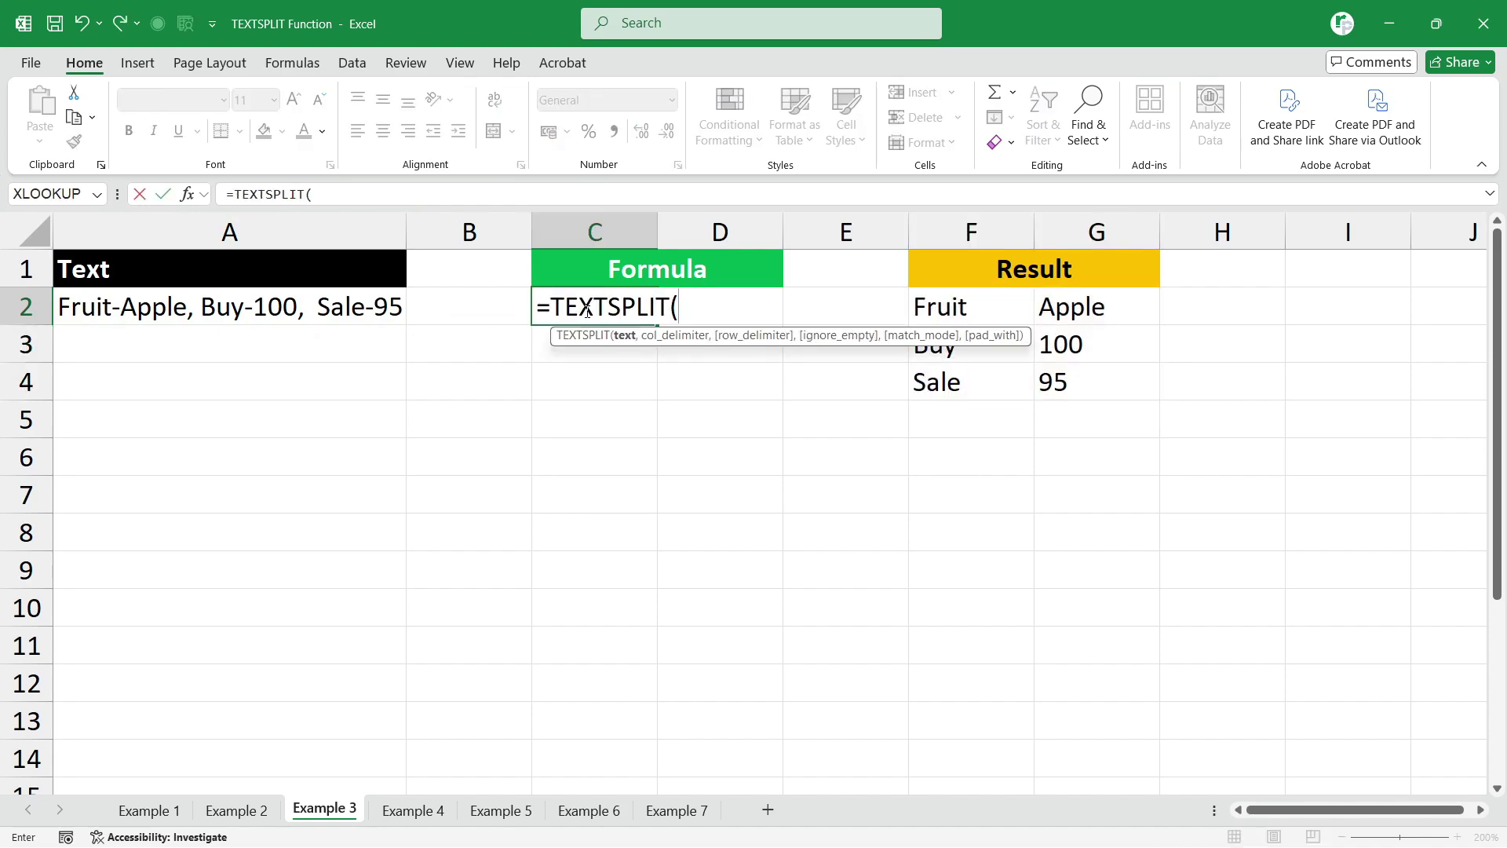
left_click(206, 307)
type(",")
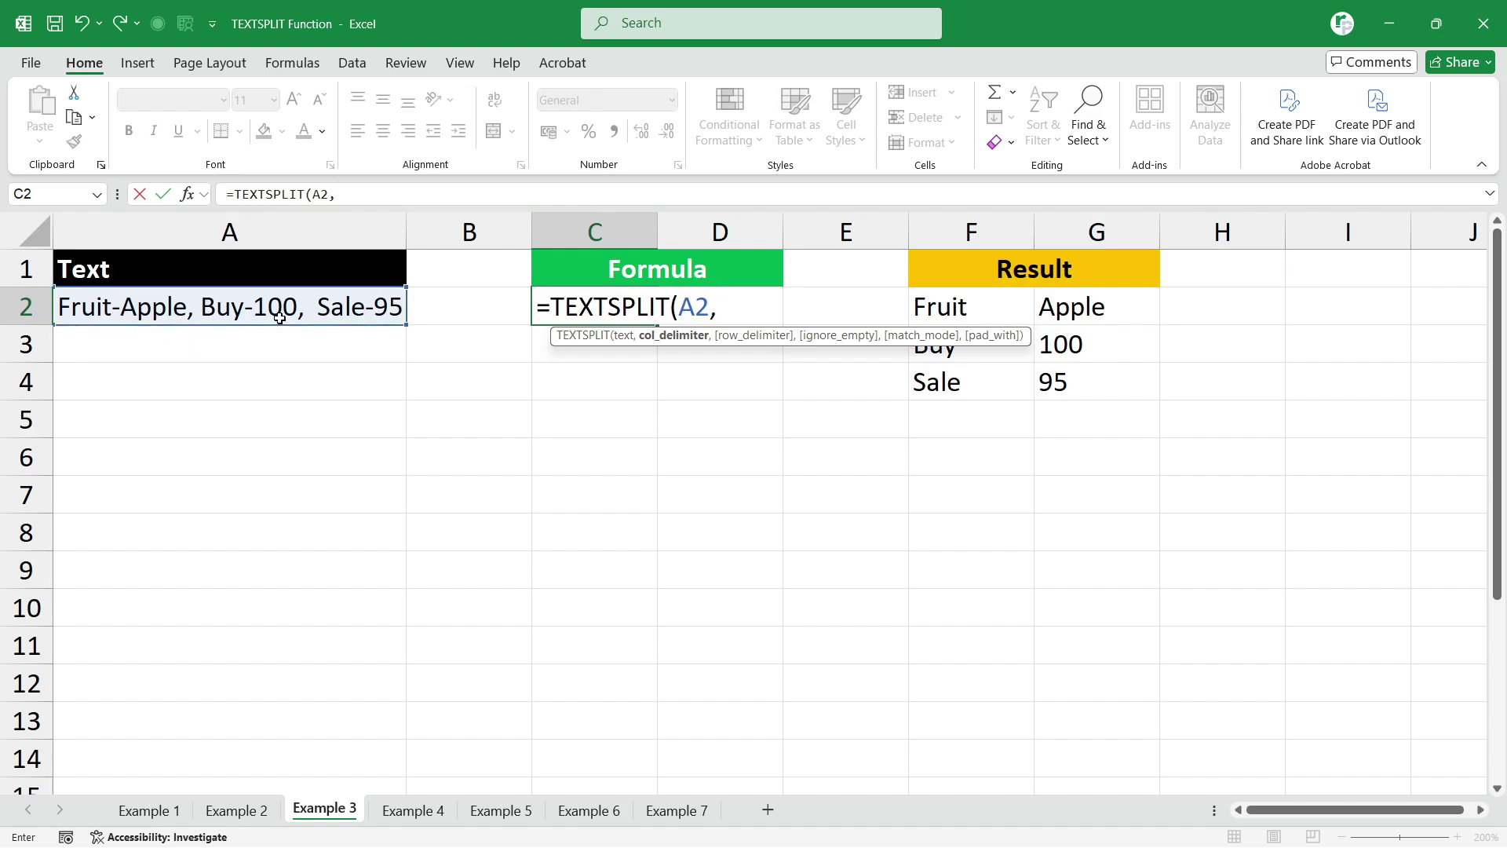
type("\"-")
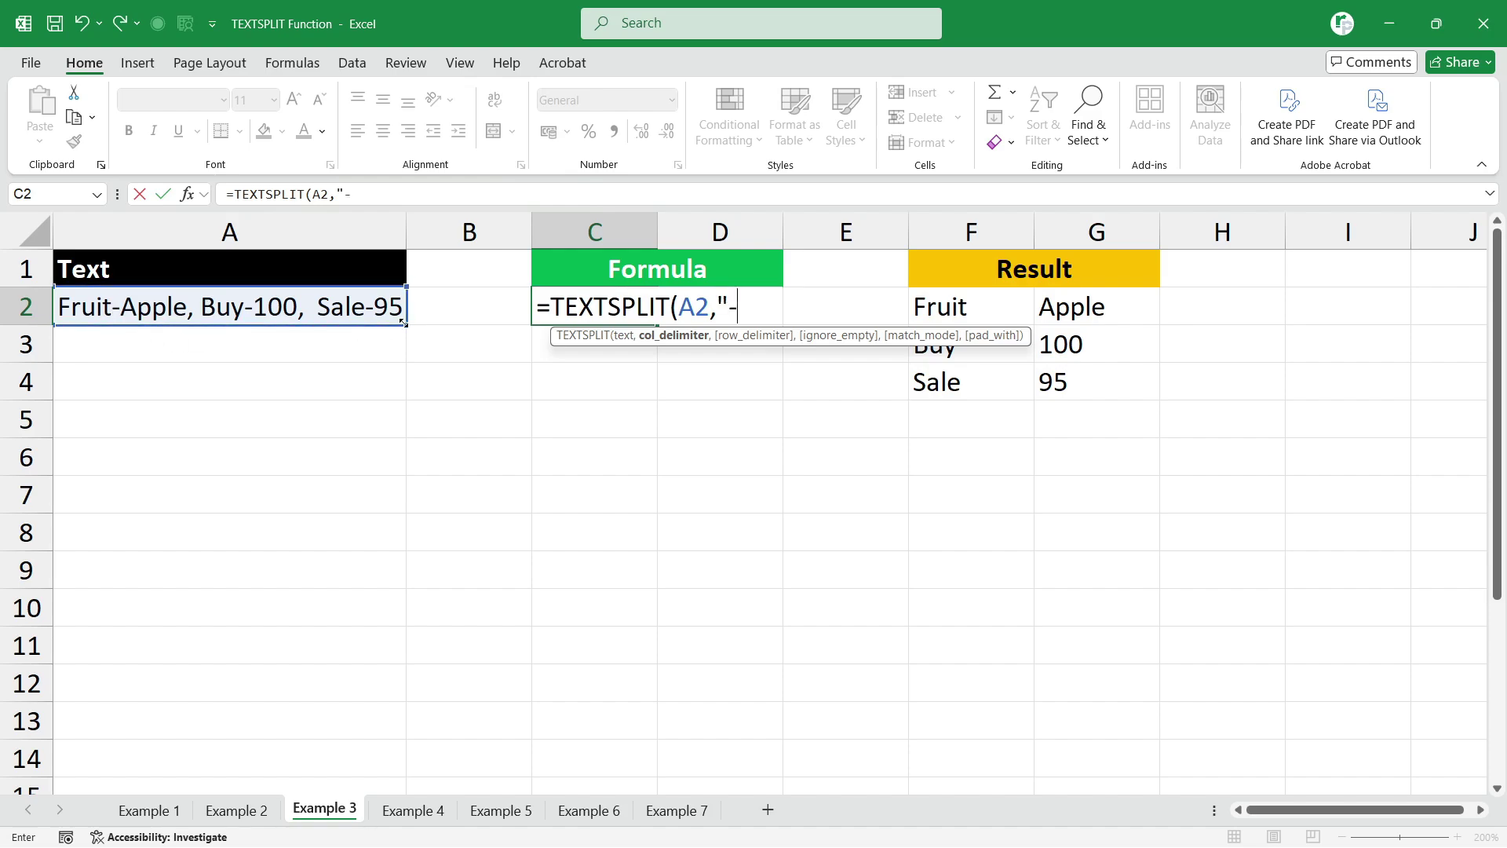
type("\",\",")
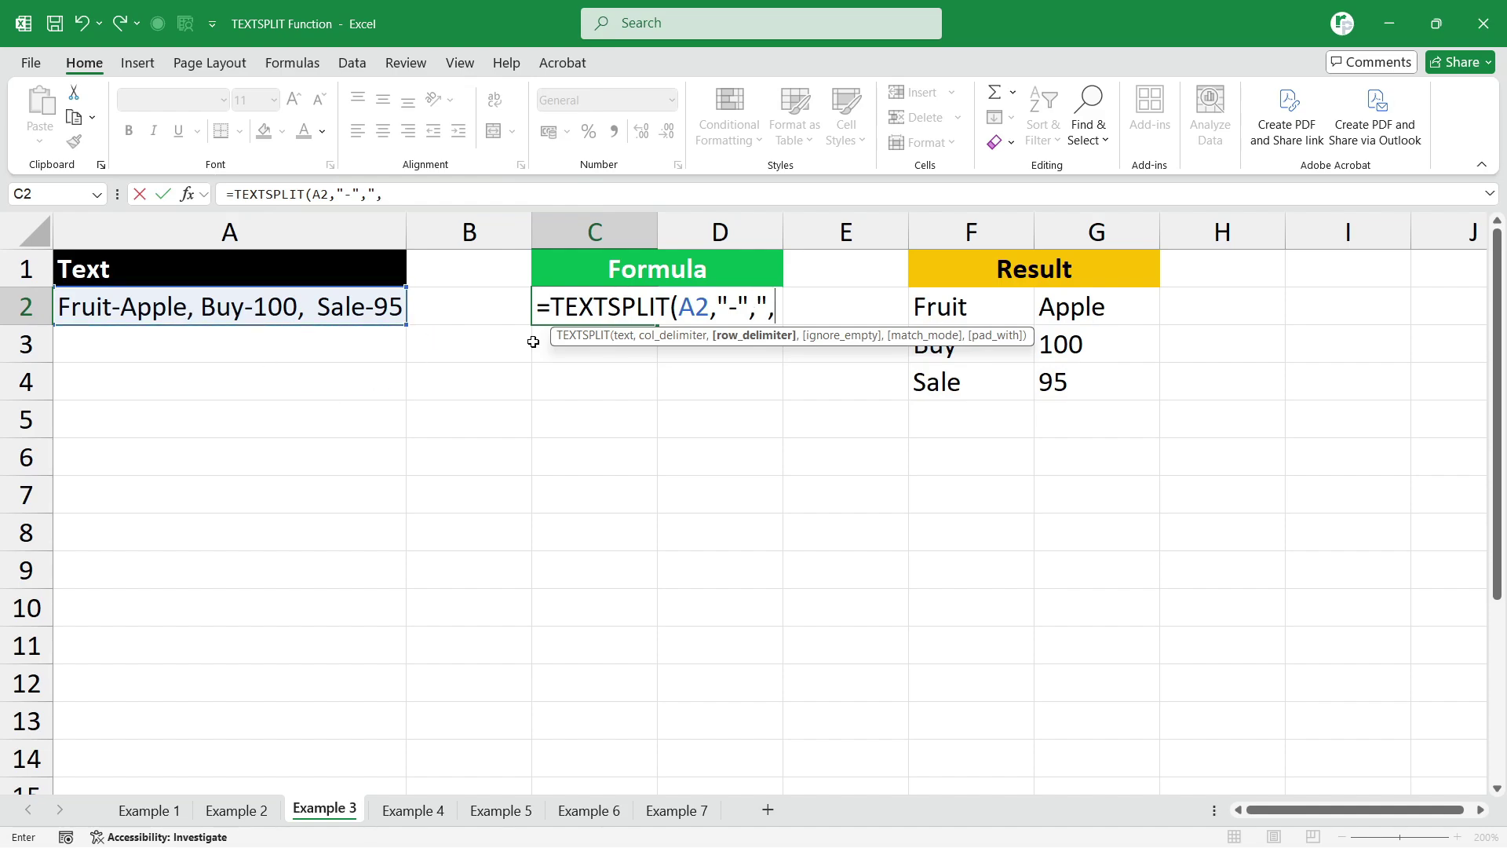
type(")")
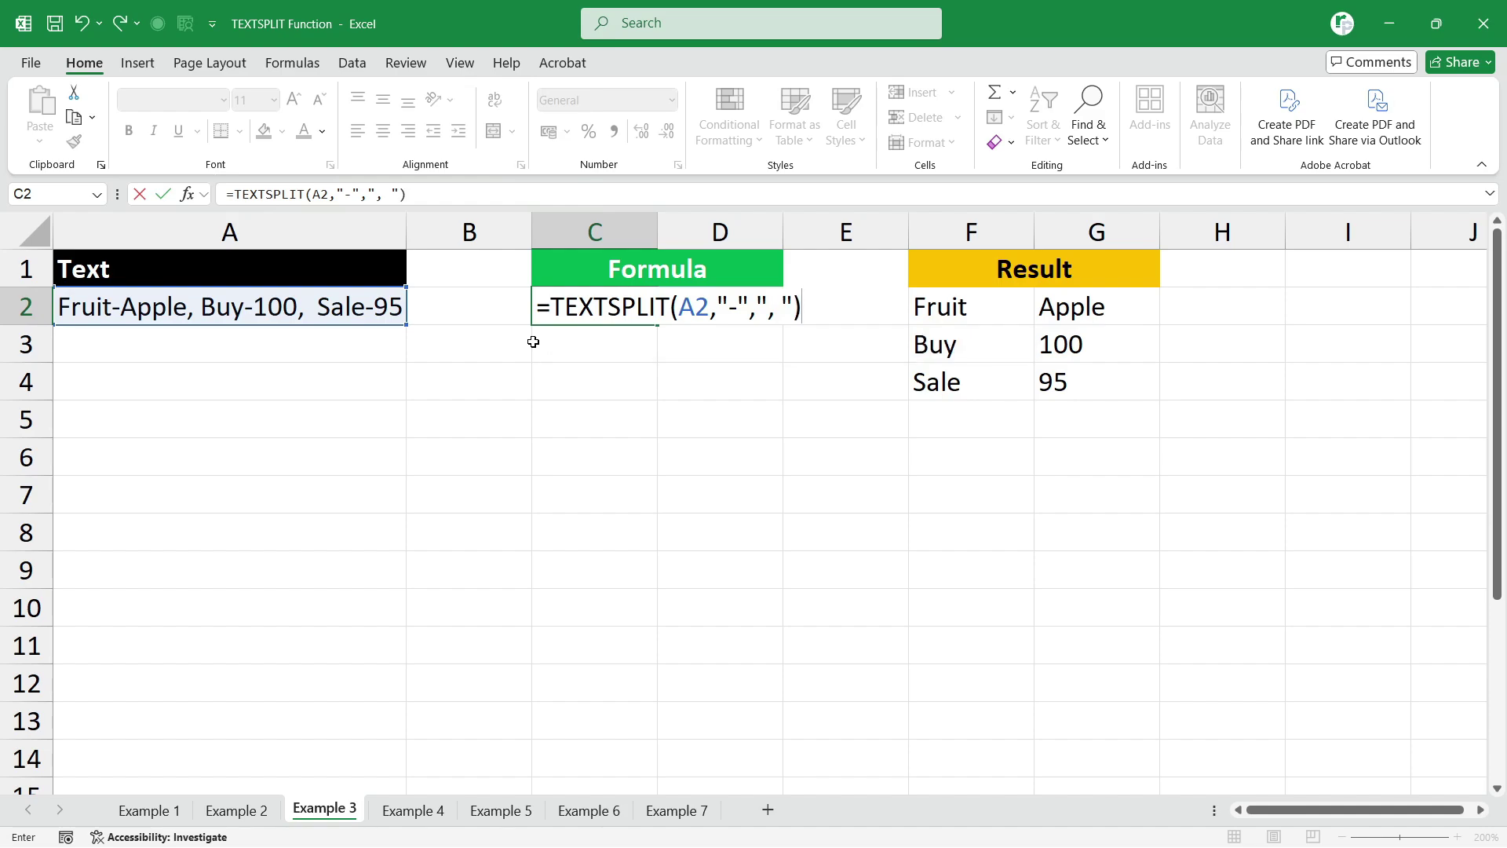
key("Return")
Step: Compare the spacing before Sale in the source text in A2 with the split result in C4
left_click(329, 314)
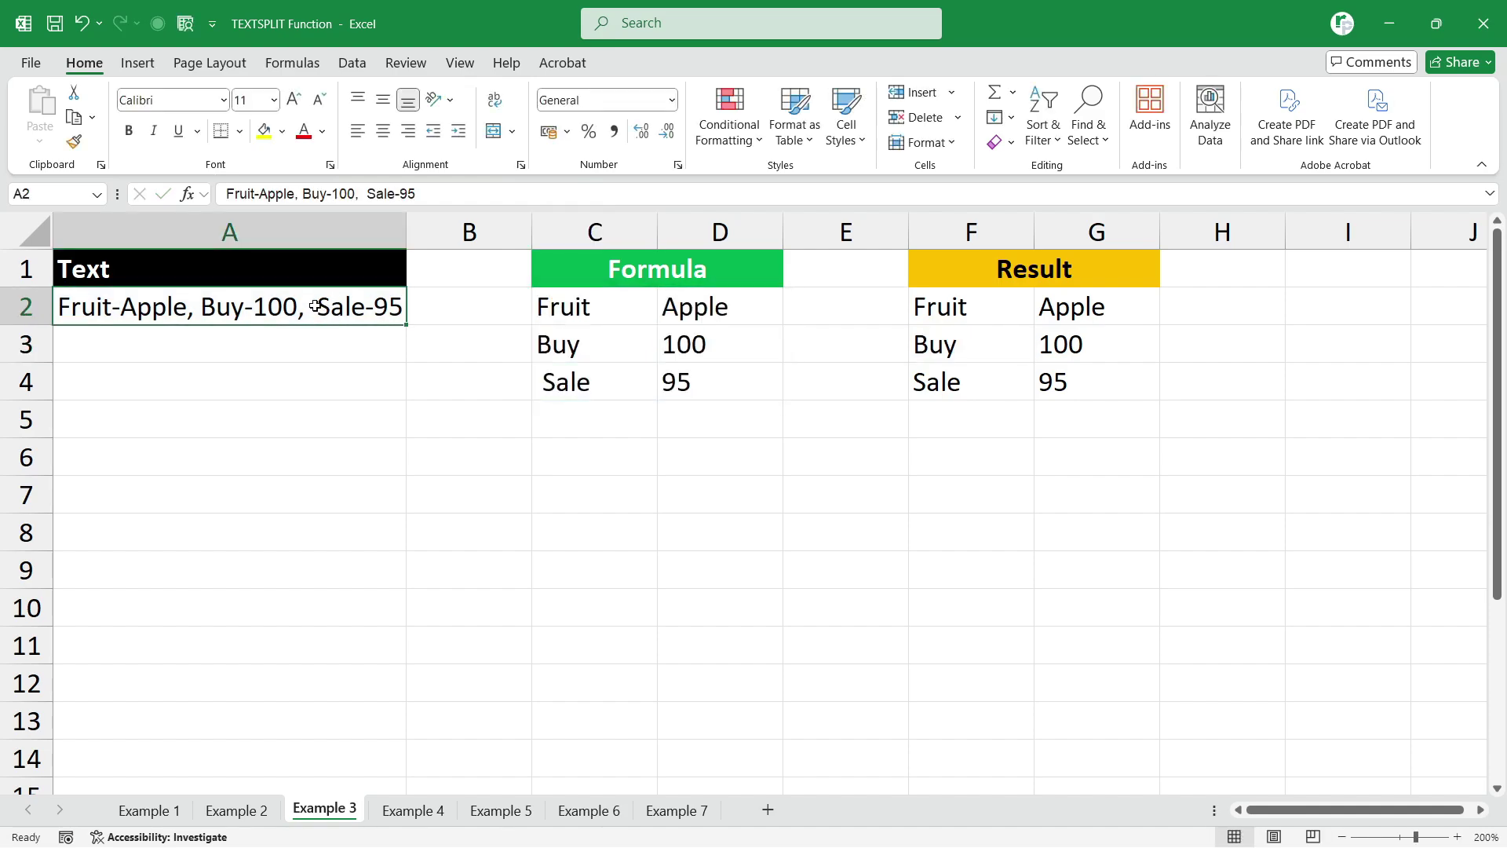
left_click(539, 390)
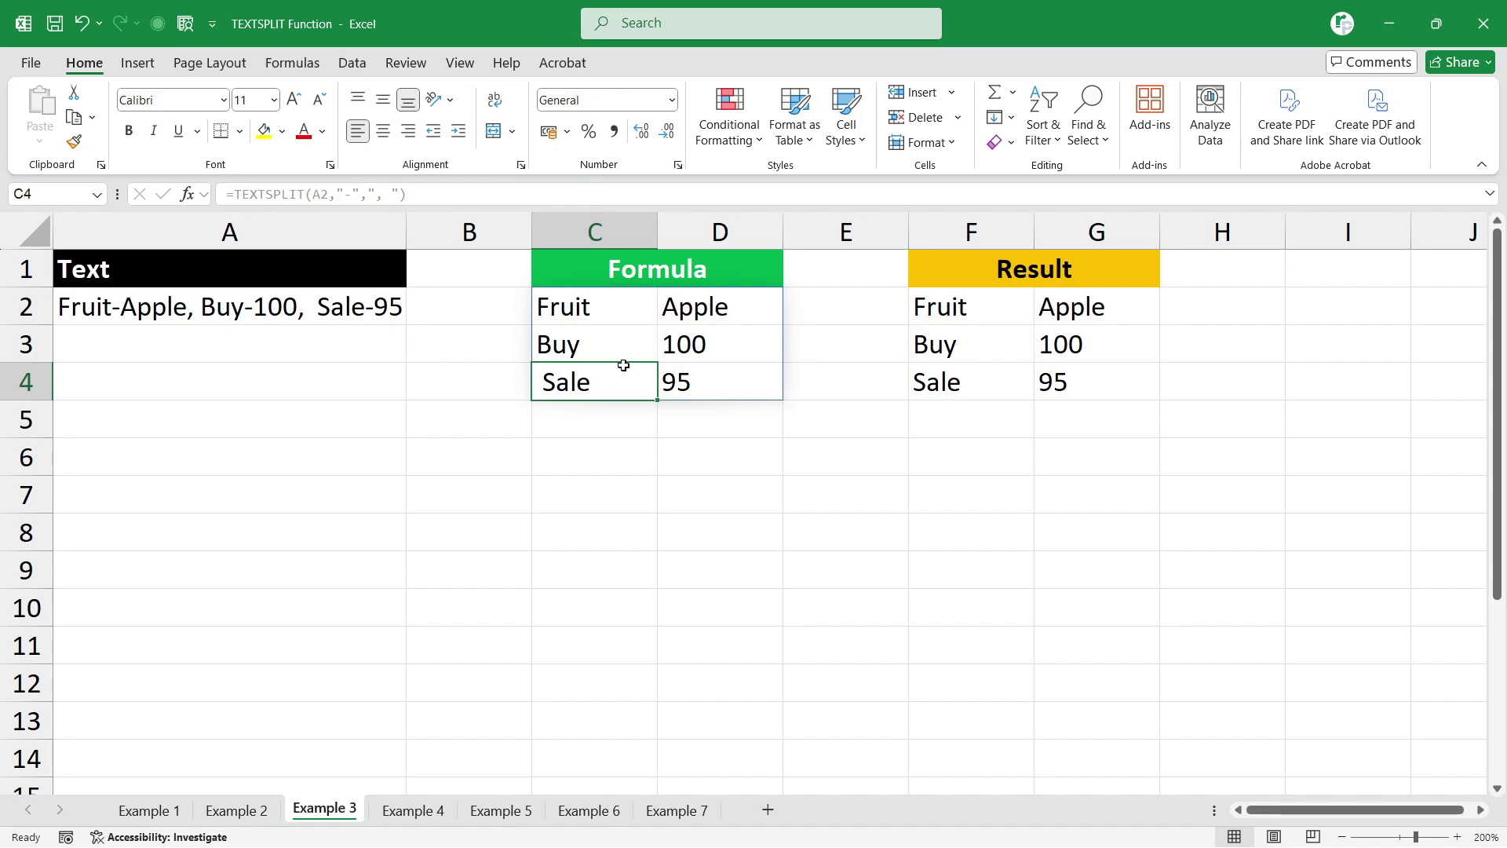
left_click(572, 309)
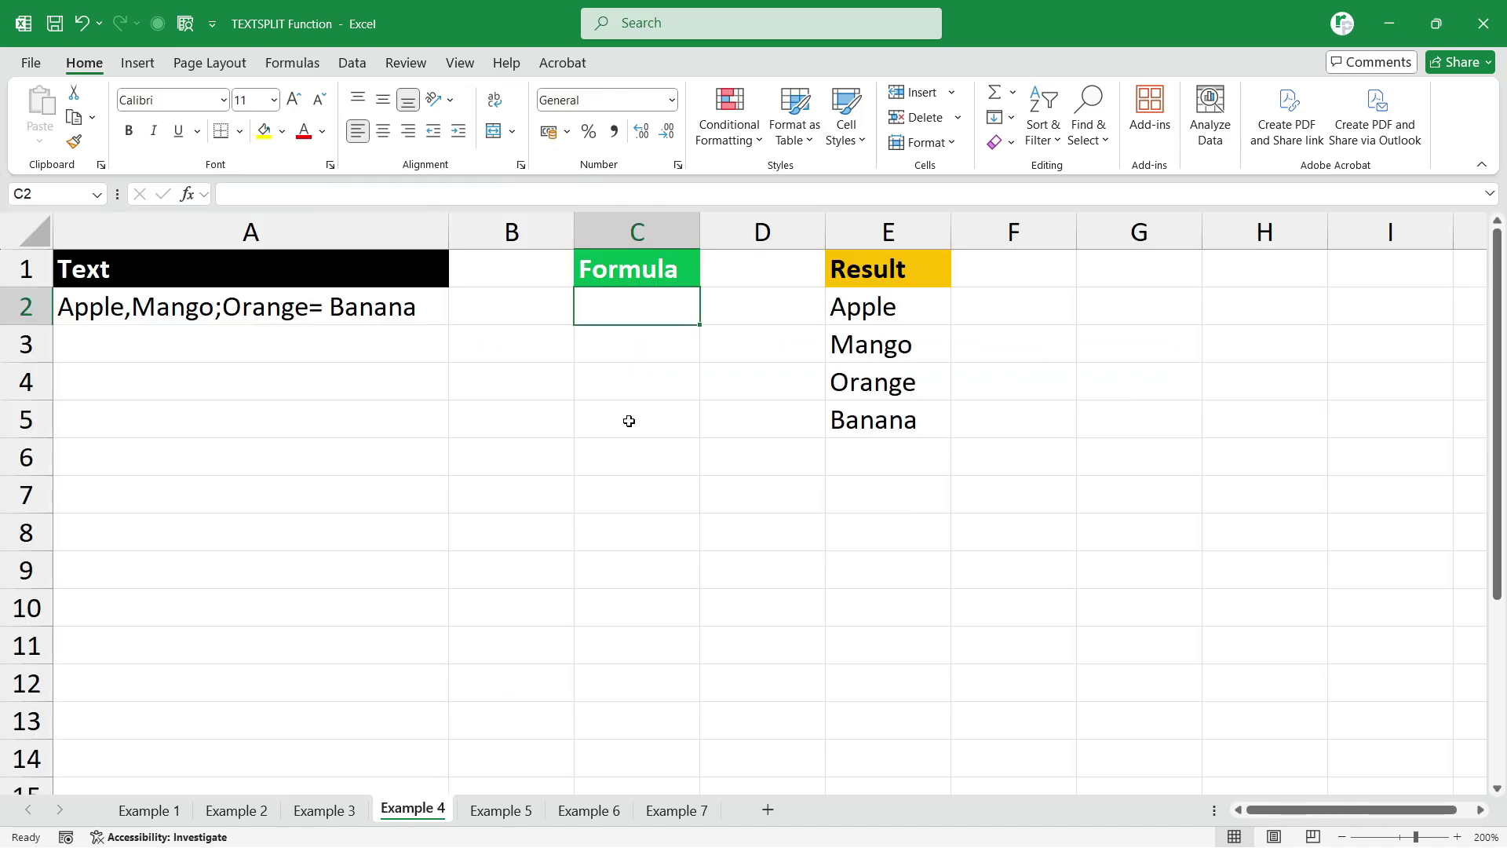
Step: On the Example 4 sheet, enter =TEXTSPLIT(A2,,{",",";","= "}) in C2 to split the fruit list down rows by multiple delimiters
left_click(149, 316)
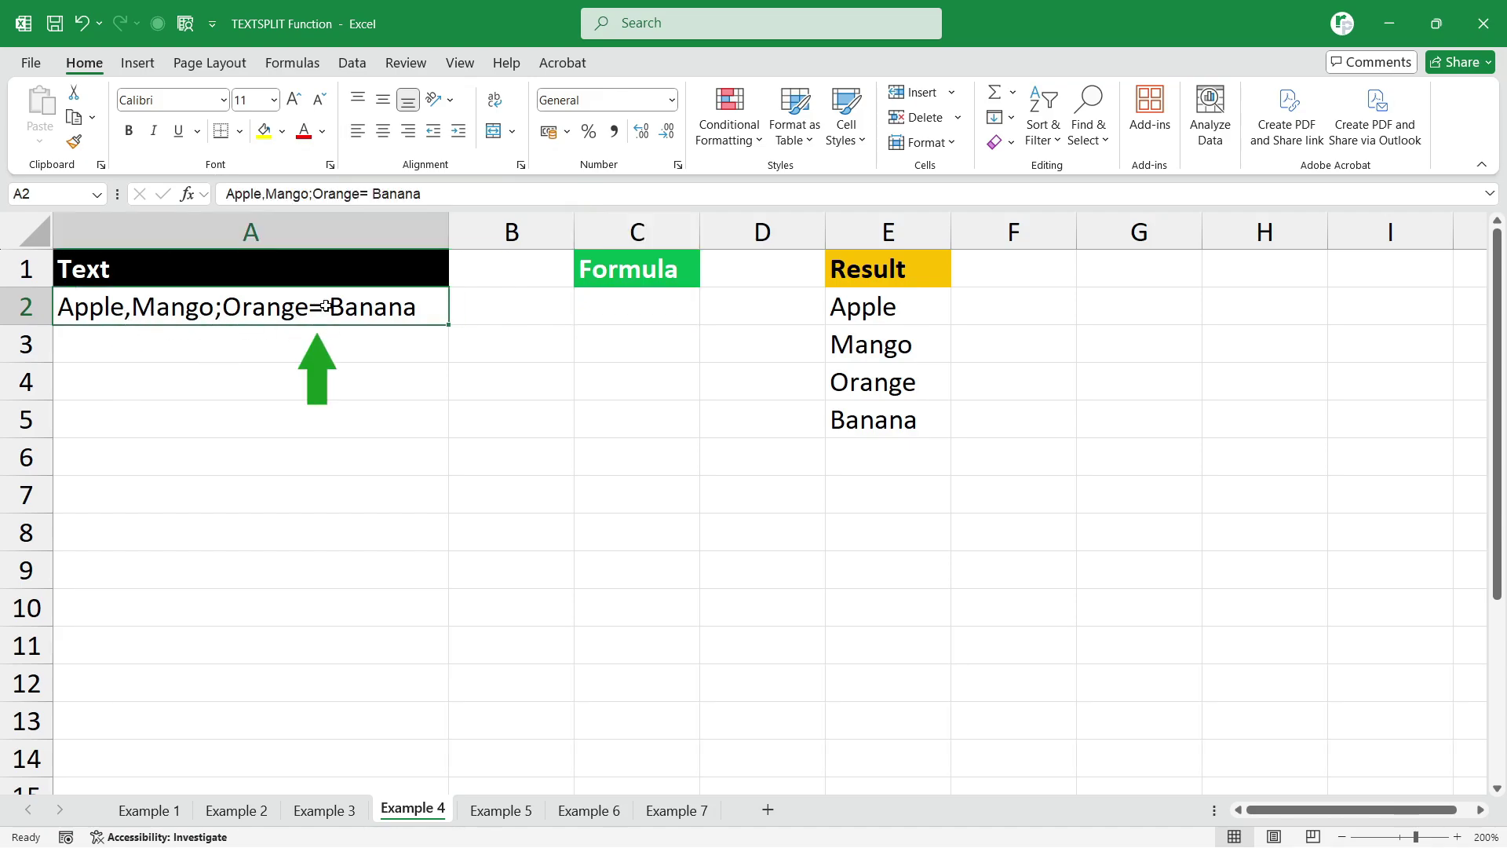
left_click(649, 309)
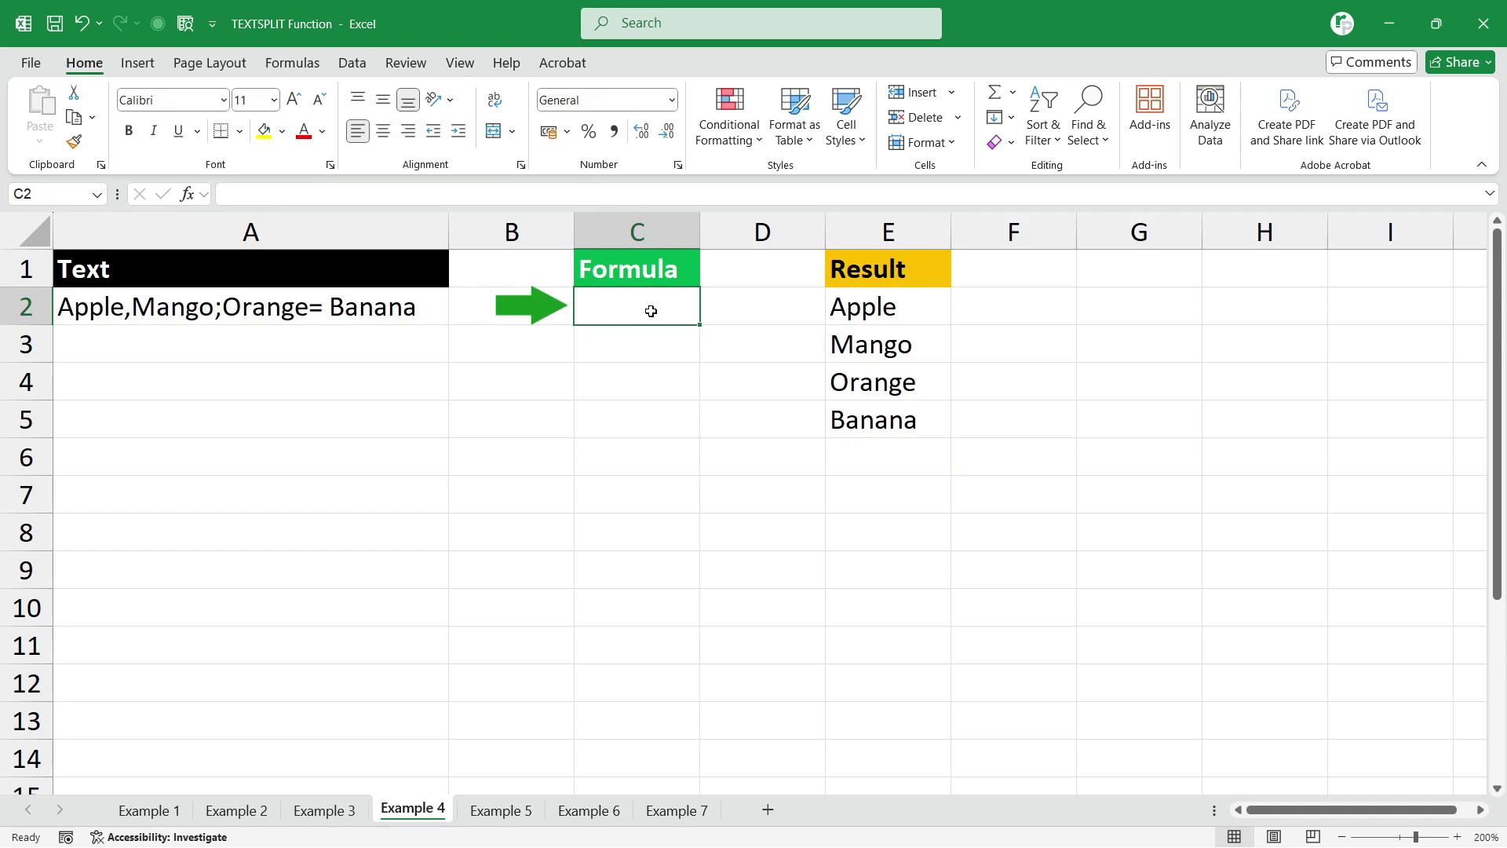
left_click_drag(876, 311, 869, 410)
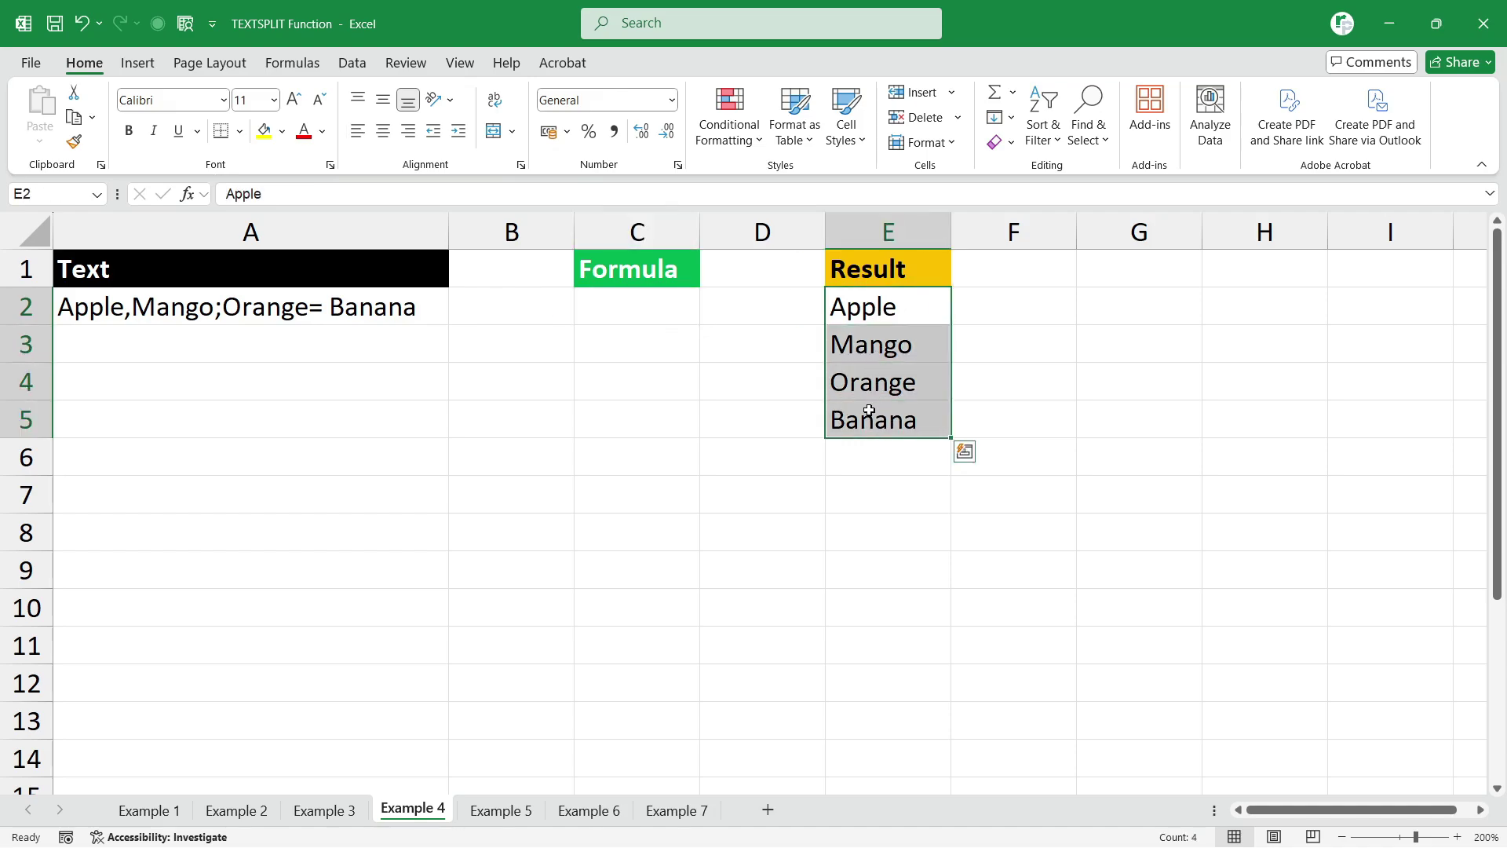
left_click(616, 302)
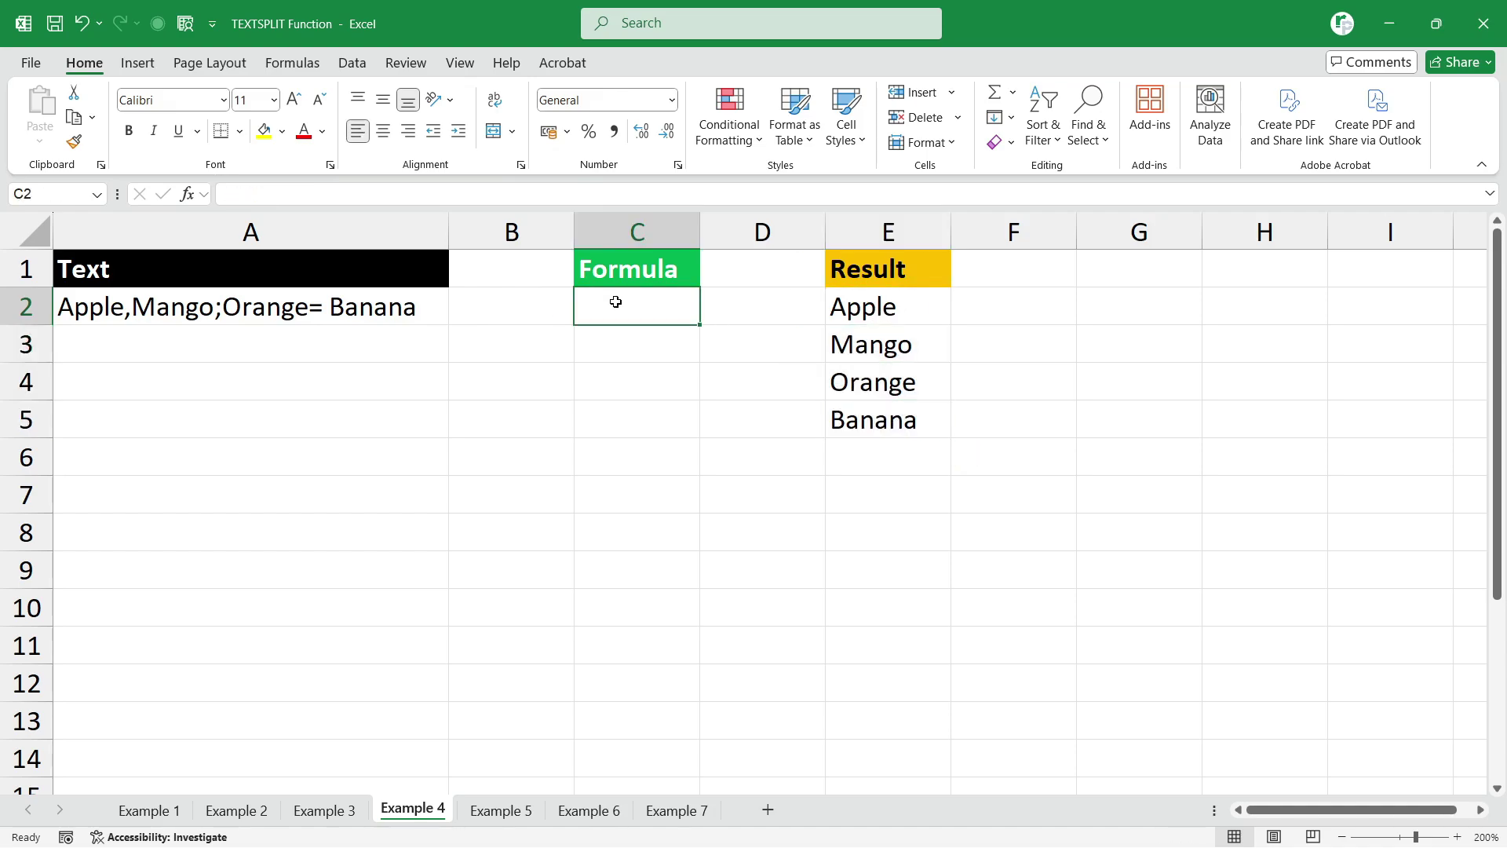
type("=textsp")
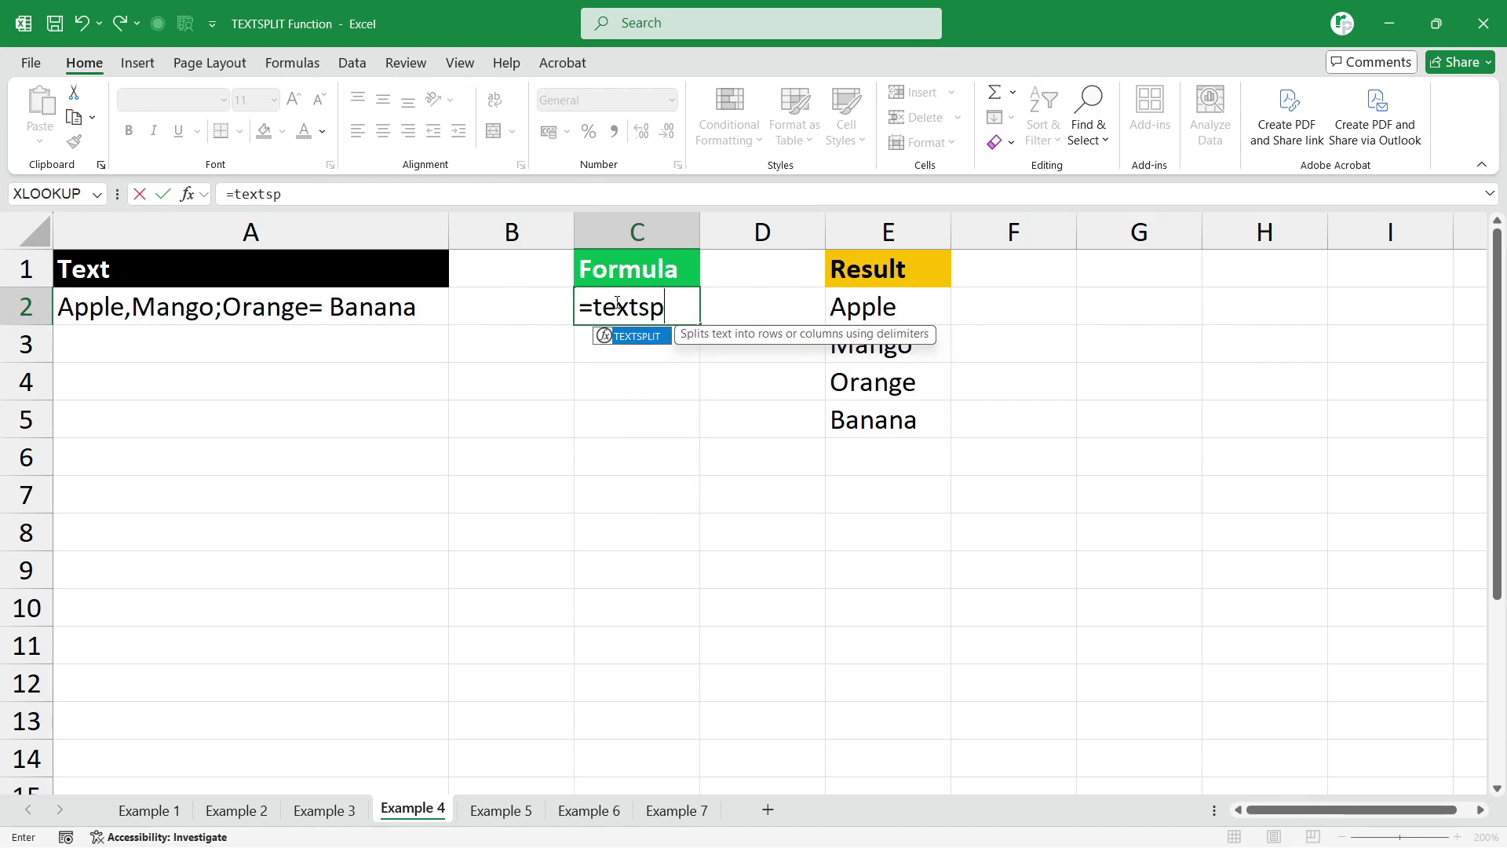
key("Tab")
left_click(291, 308)
type(",")
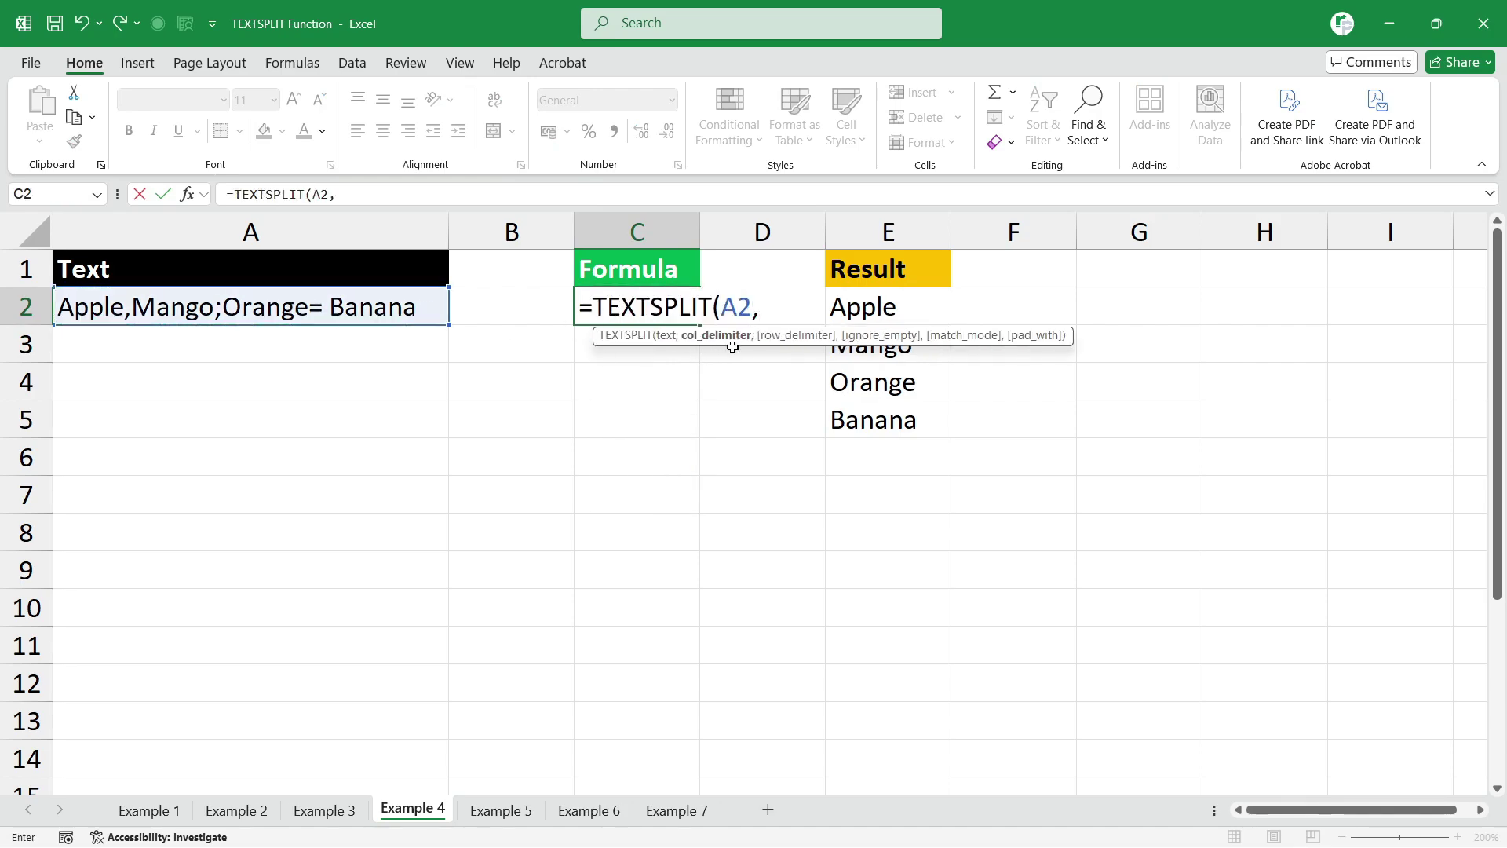
type(",{")
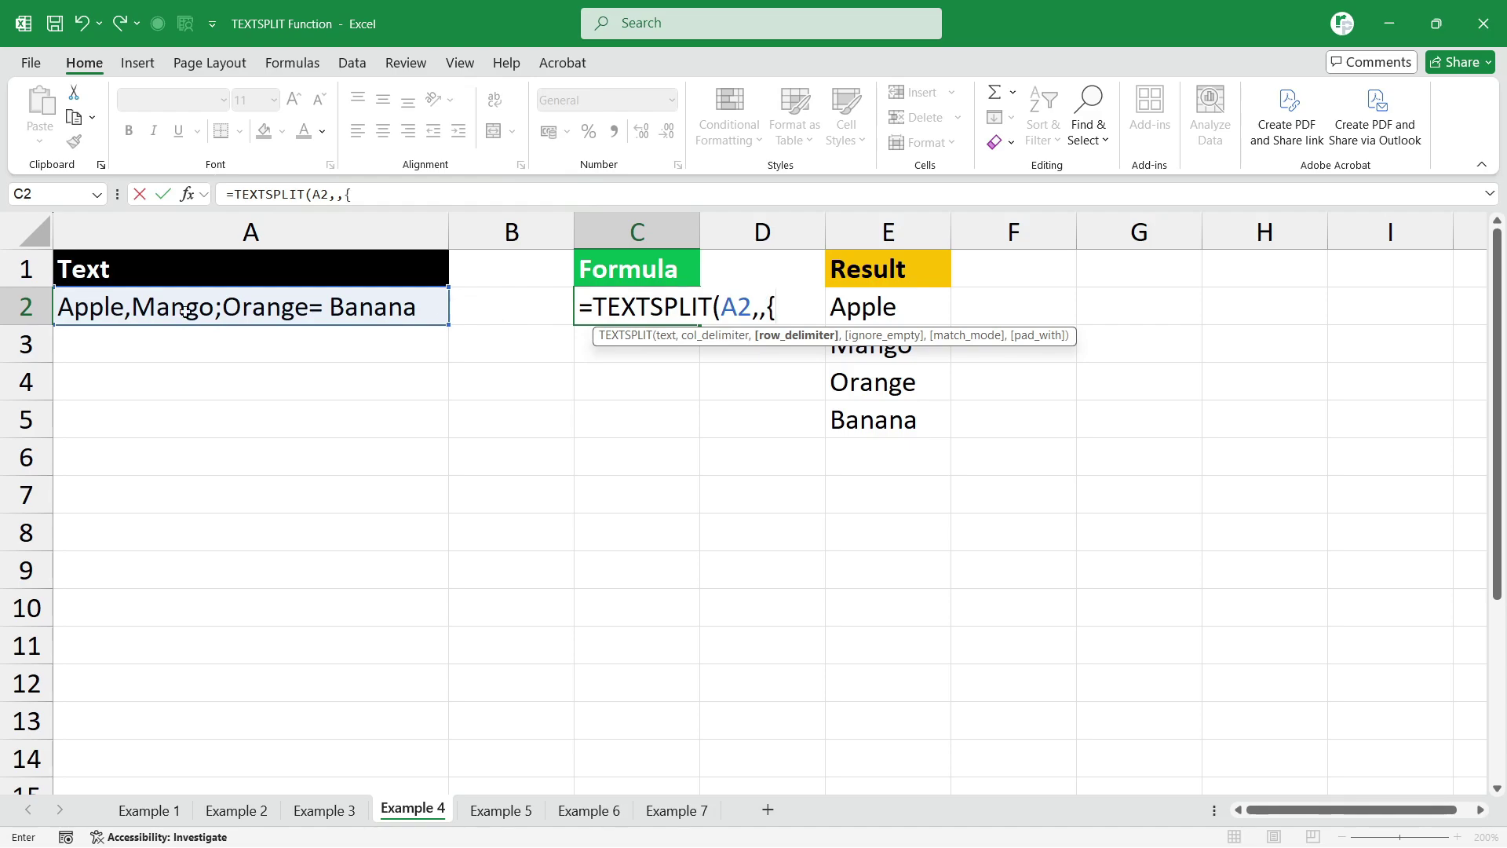
type("\",\"")
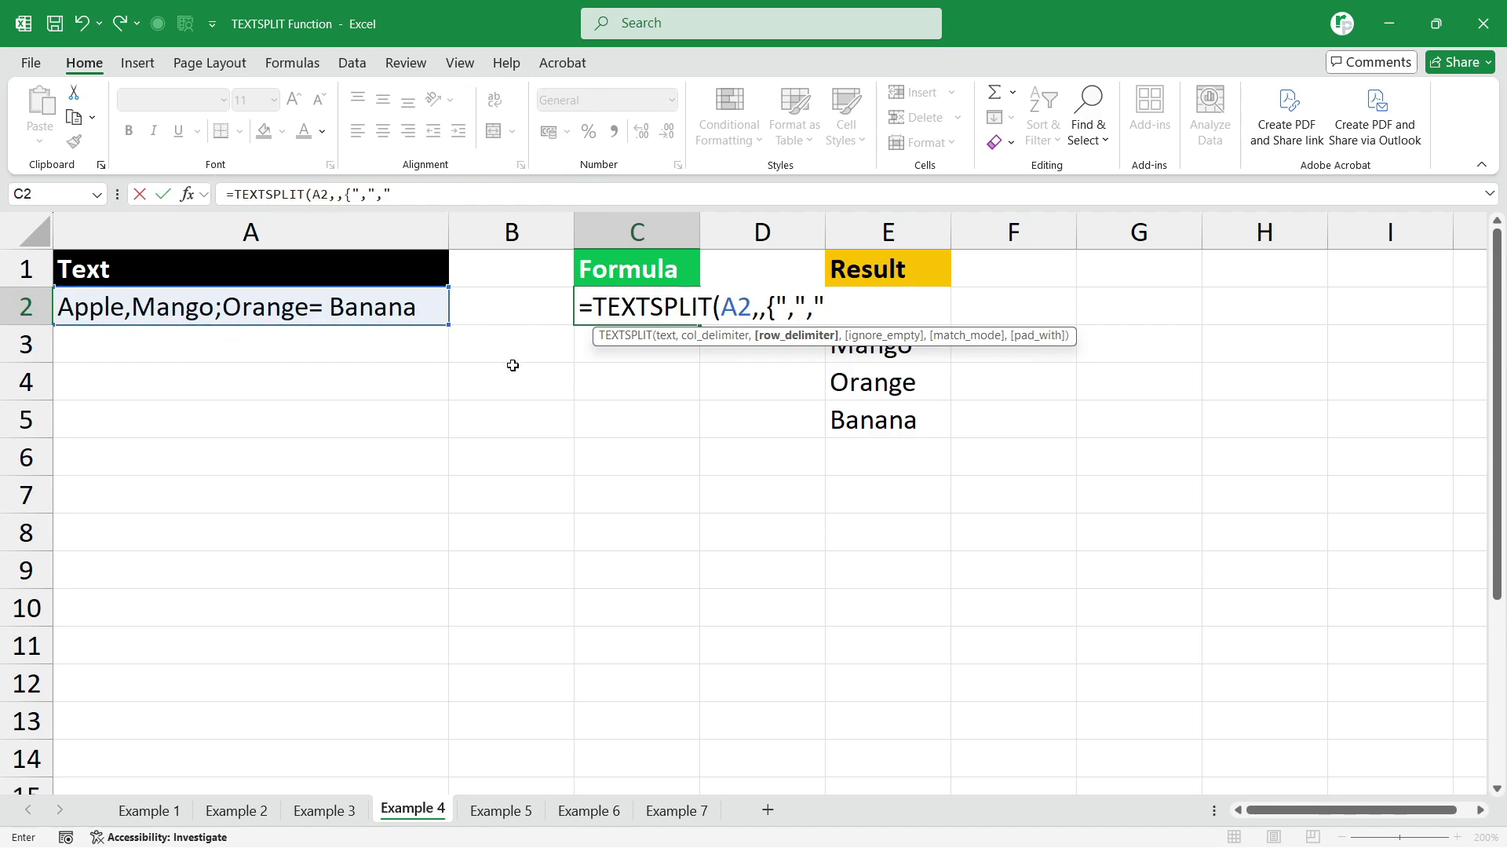
type(";\",\"= \"})")
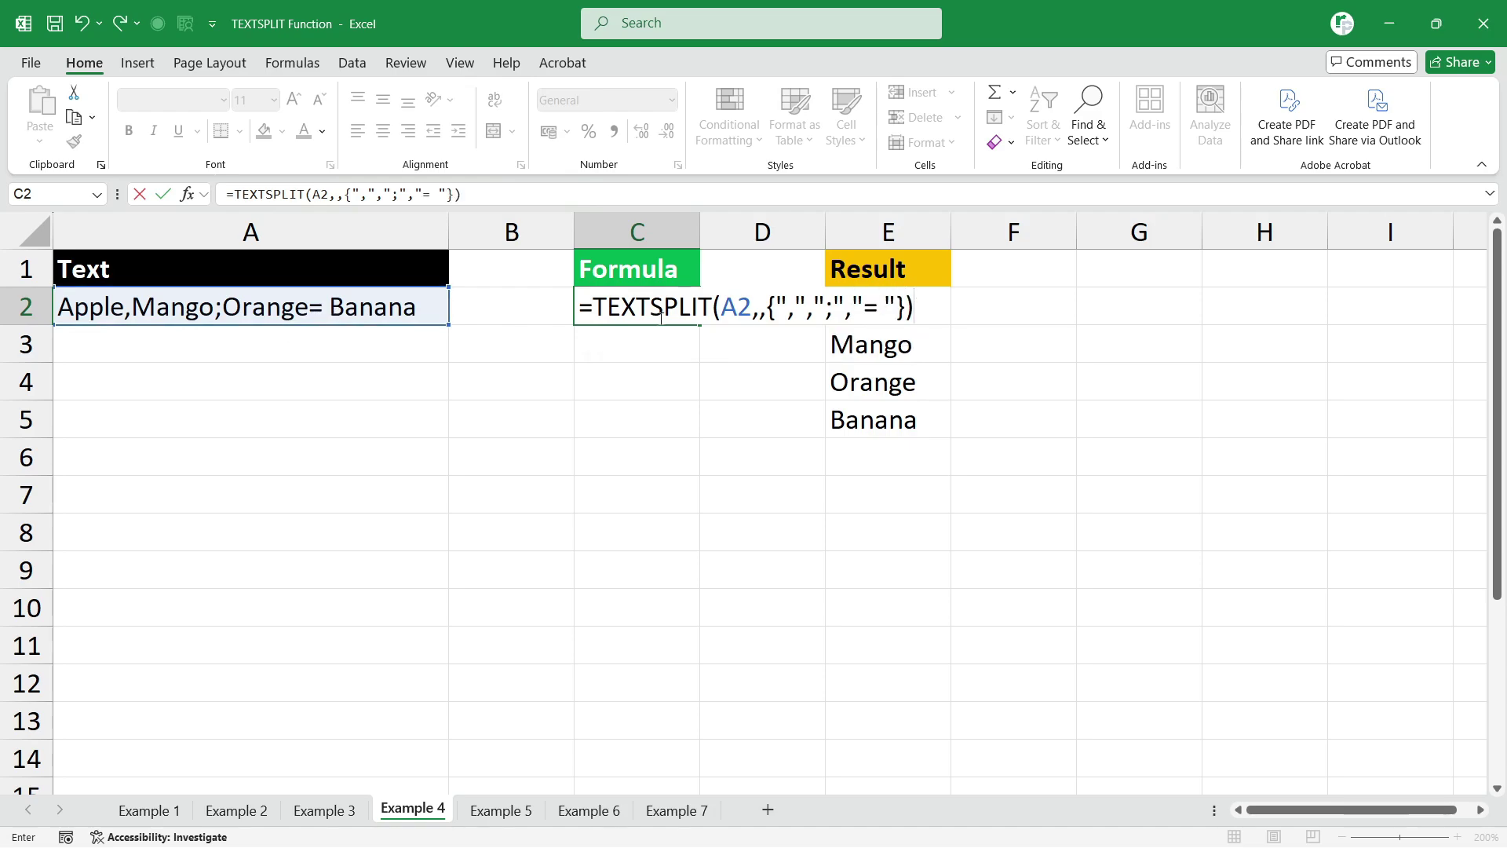
key("Return")
left_click(659, 306)
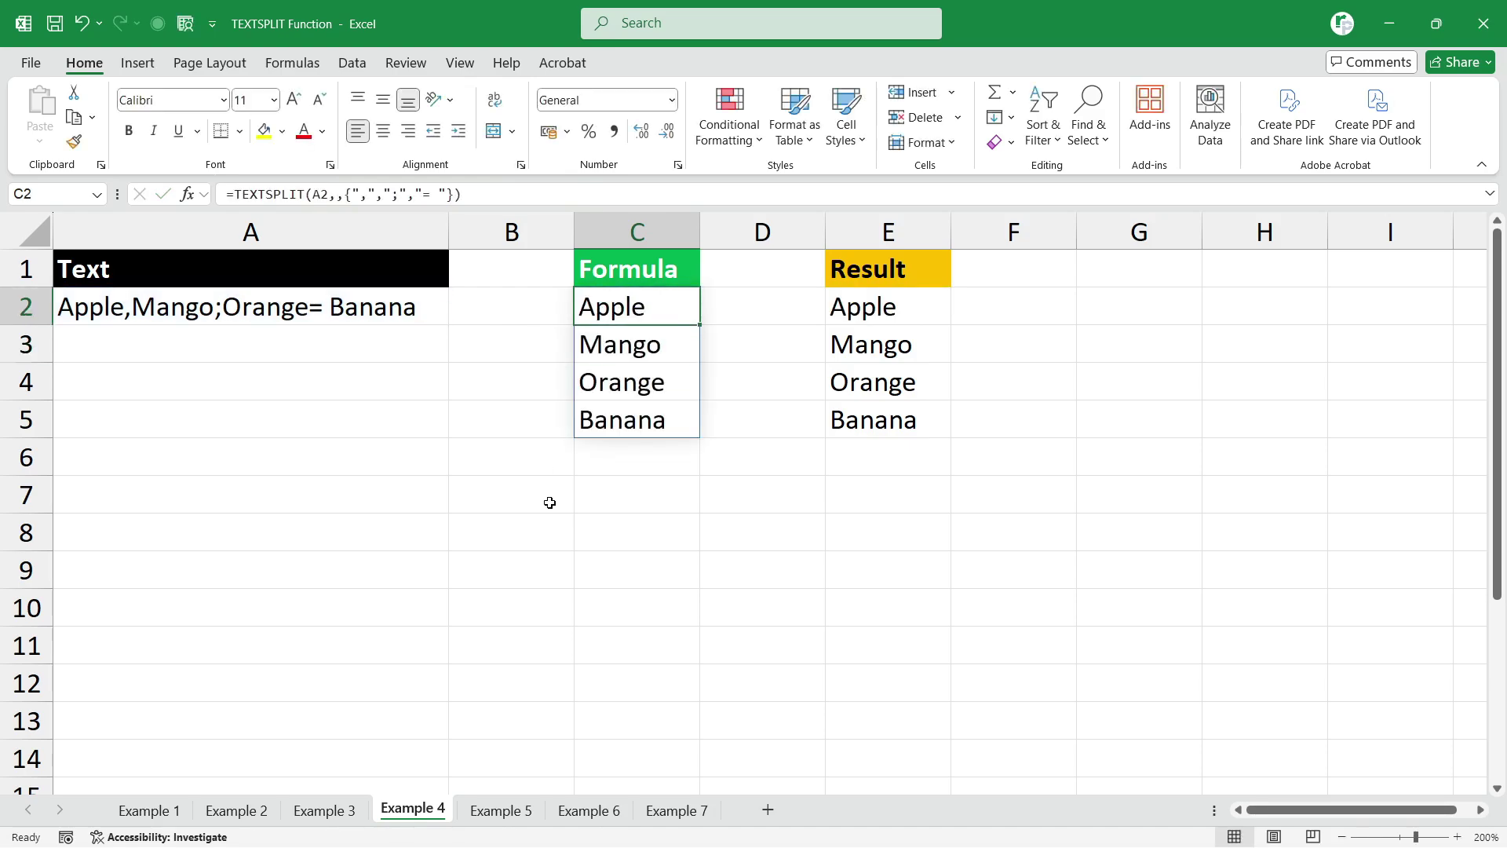
Step: On the Example 5 sheet, examine the commas in the source texts A2:A4 and the expected result in H2:I4
left_click(501, 810)
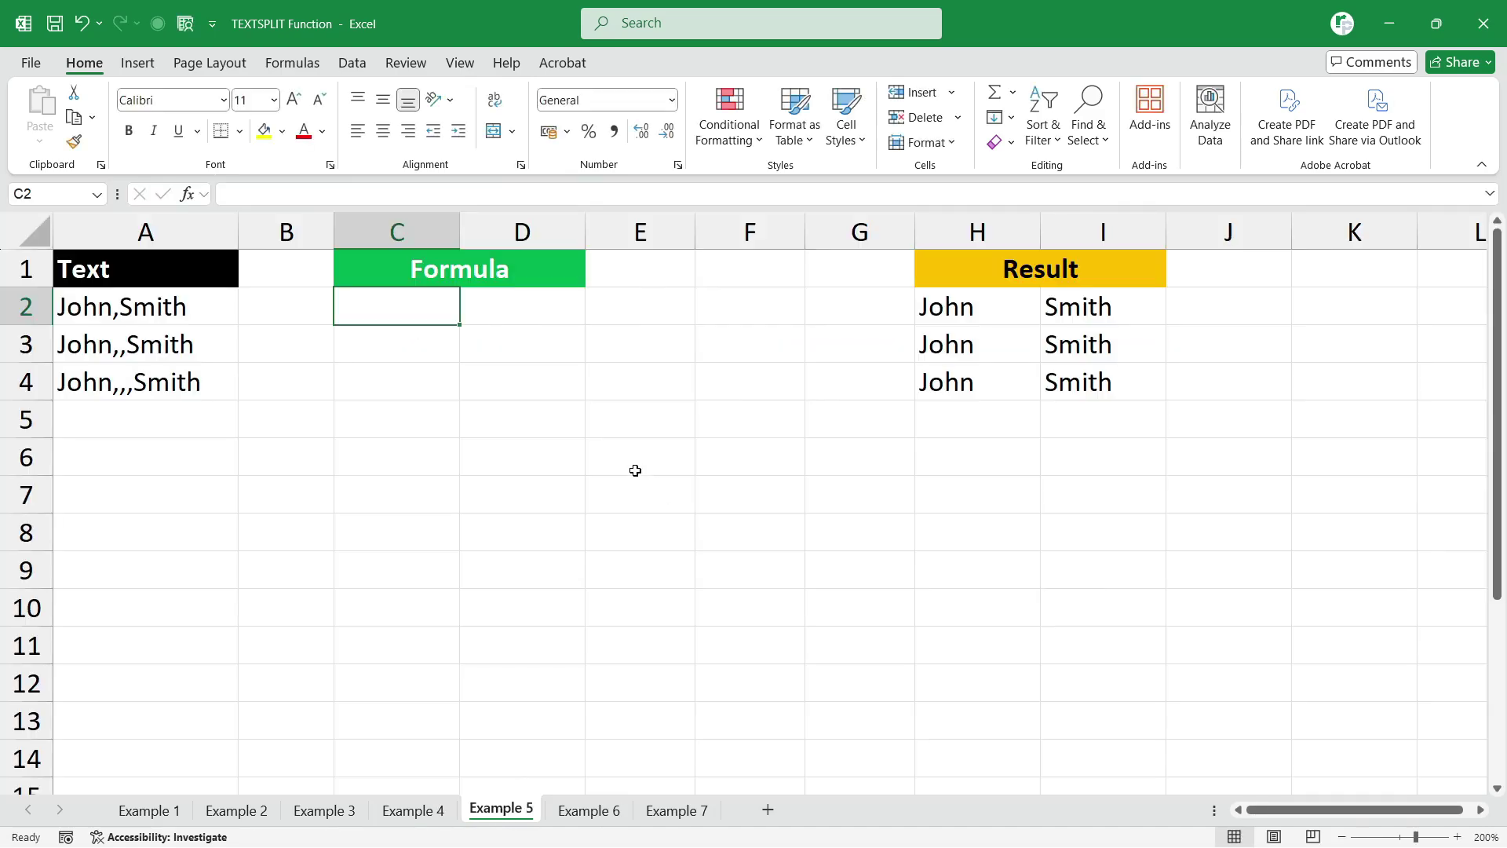
left_click(120, 313)
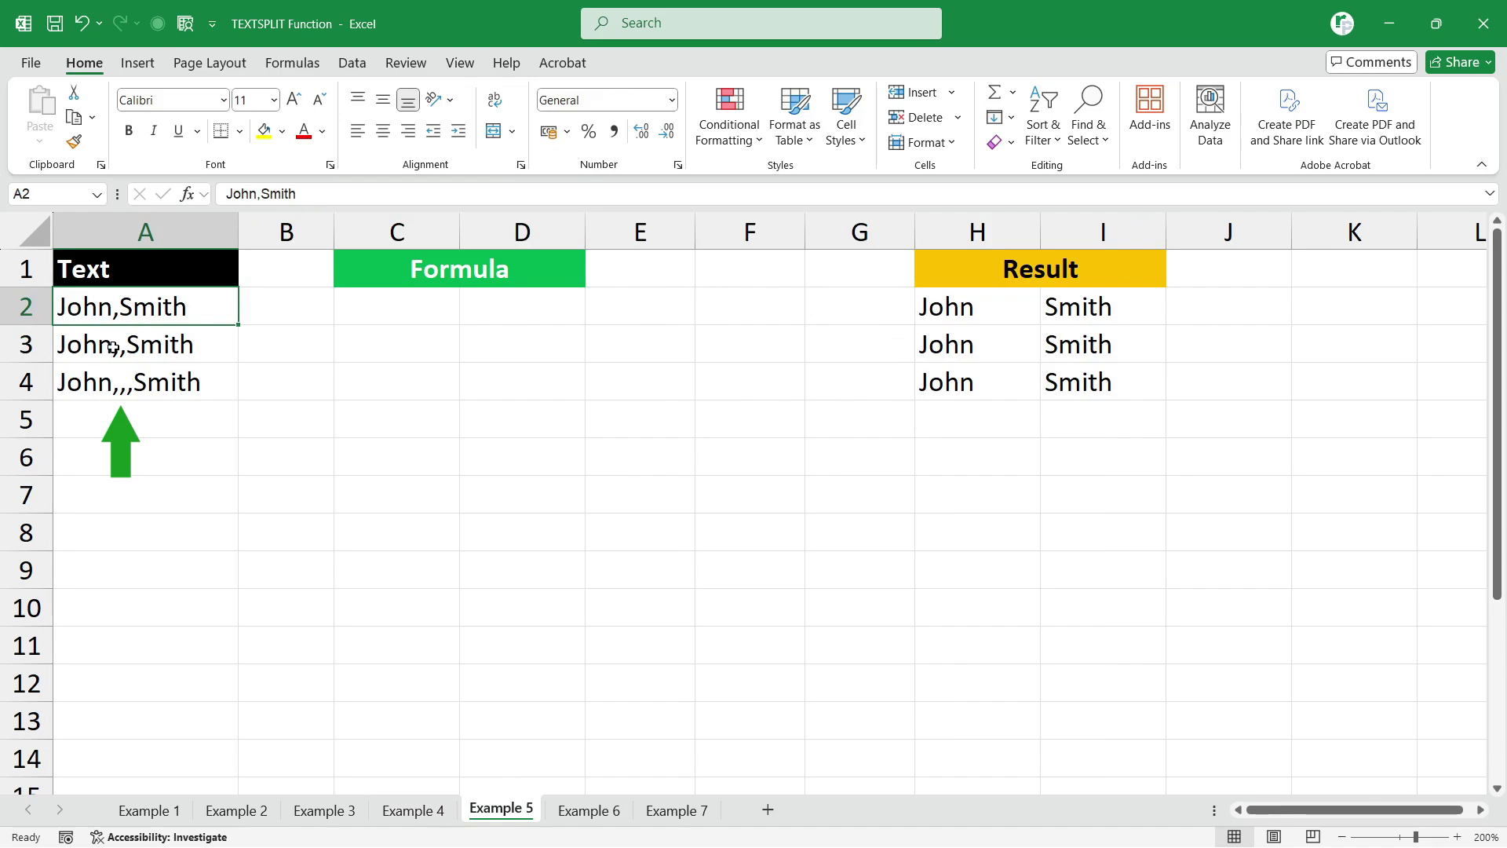
left_click(116, 347)
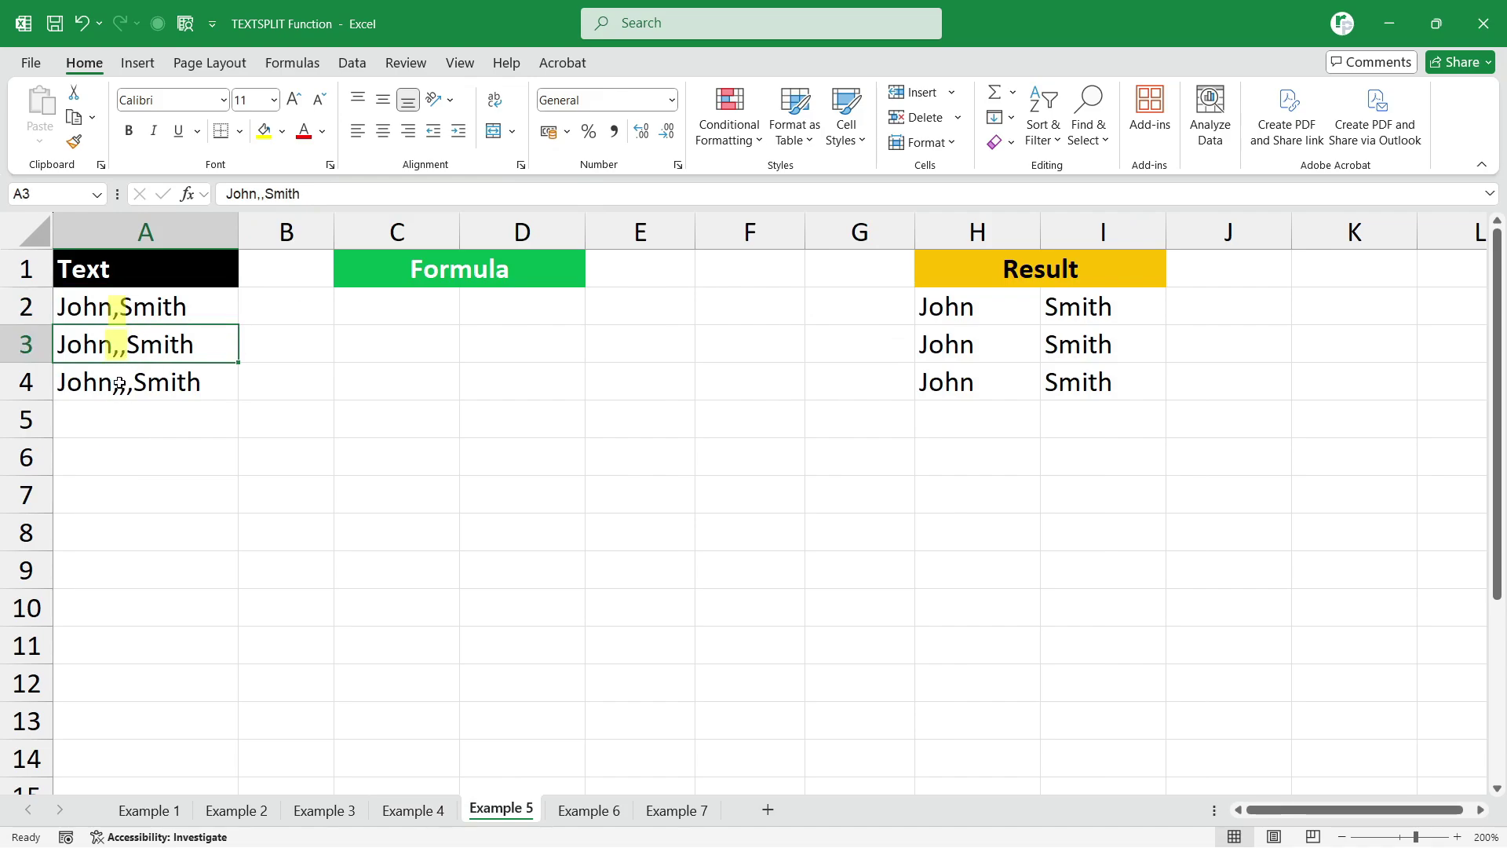
left_click(123, 393)
left_click(365, 297)
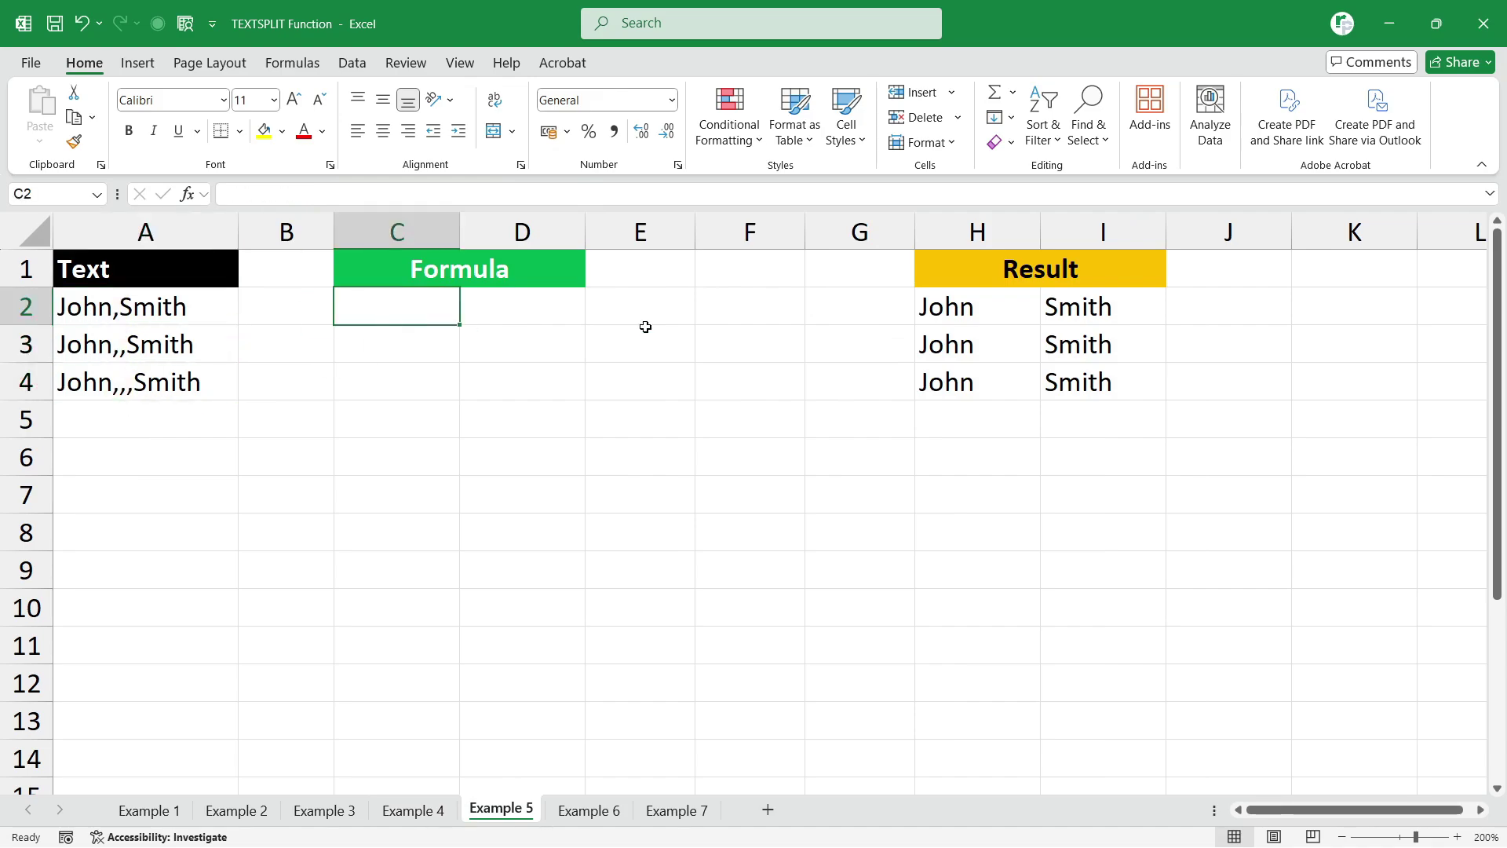
left_click(965, 308)
left_click_drag(966, 308, 1069, 370)
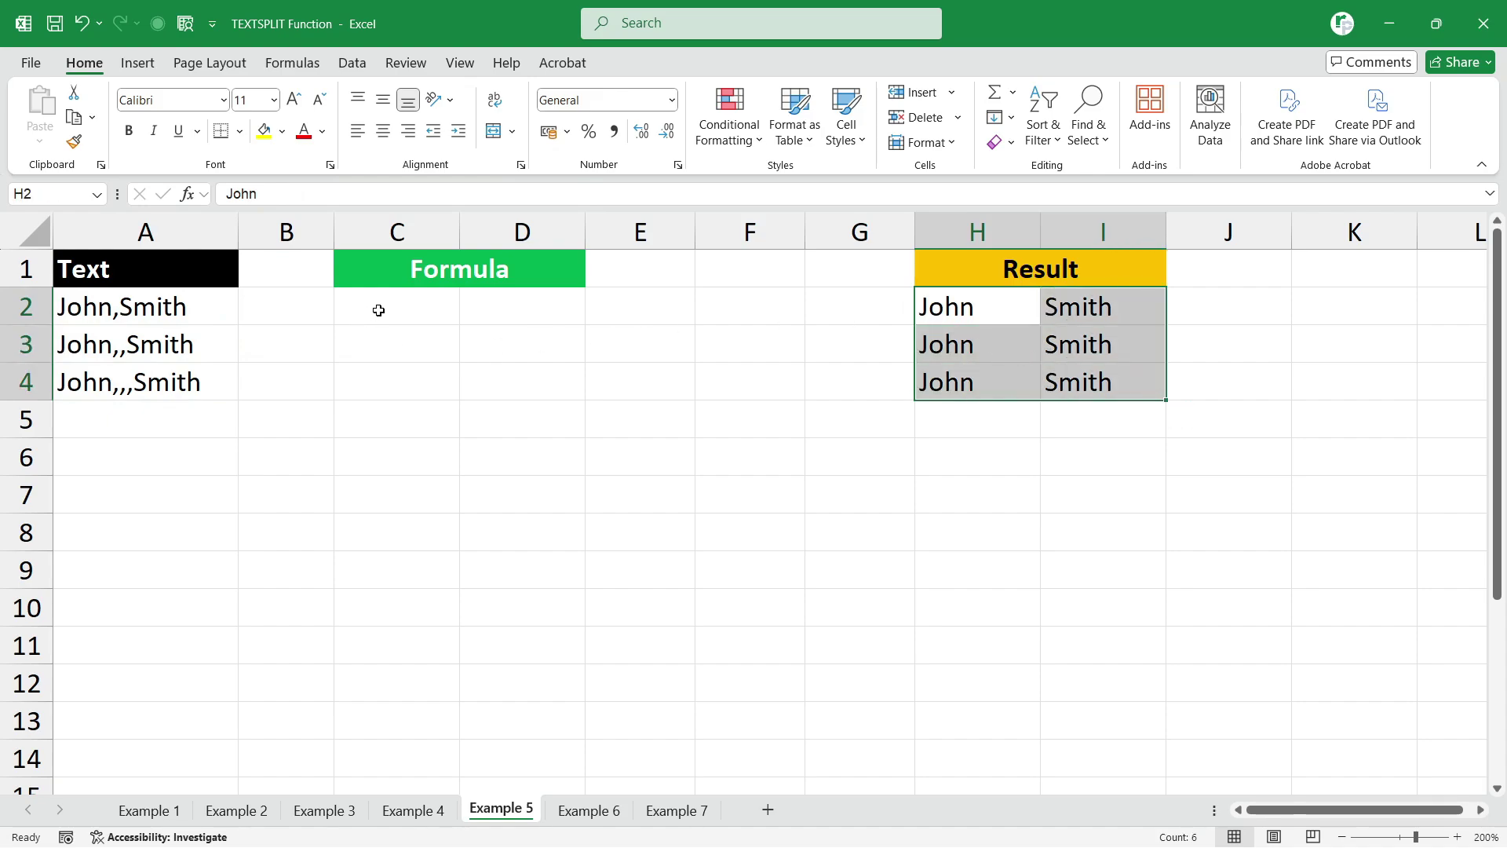
Step: Enter =TEXTSPLIT(A2,",") in C2 to split the full name across columns
left_click(386, 307)
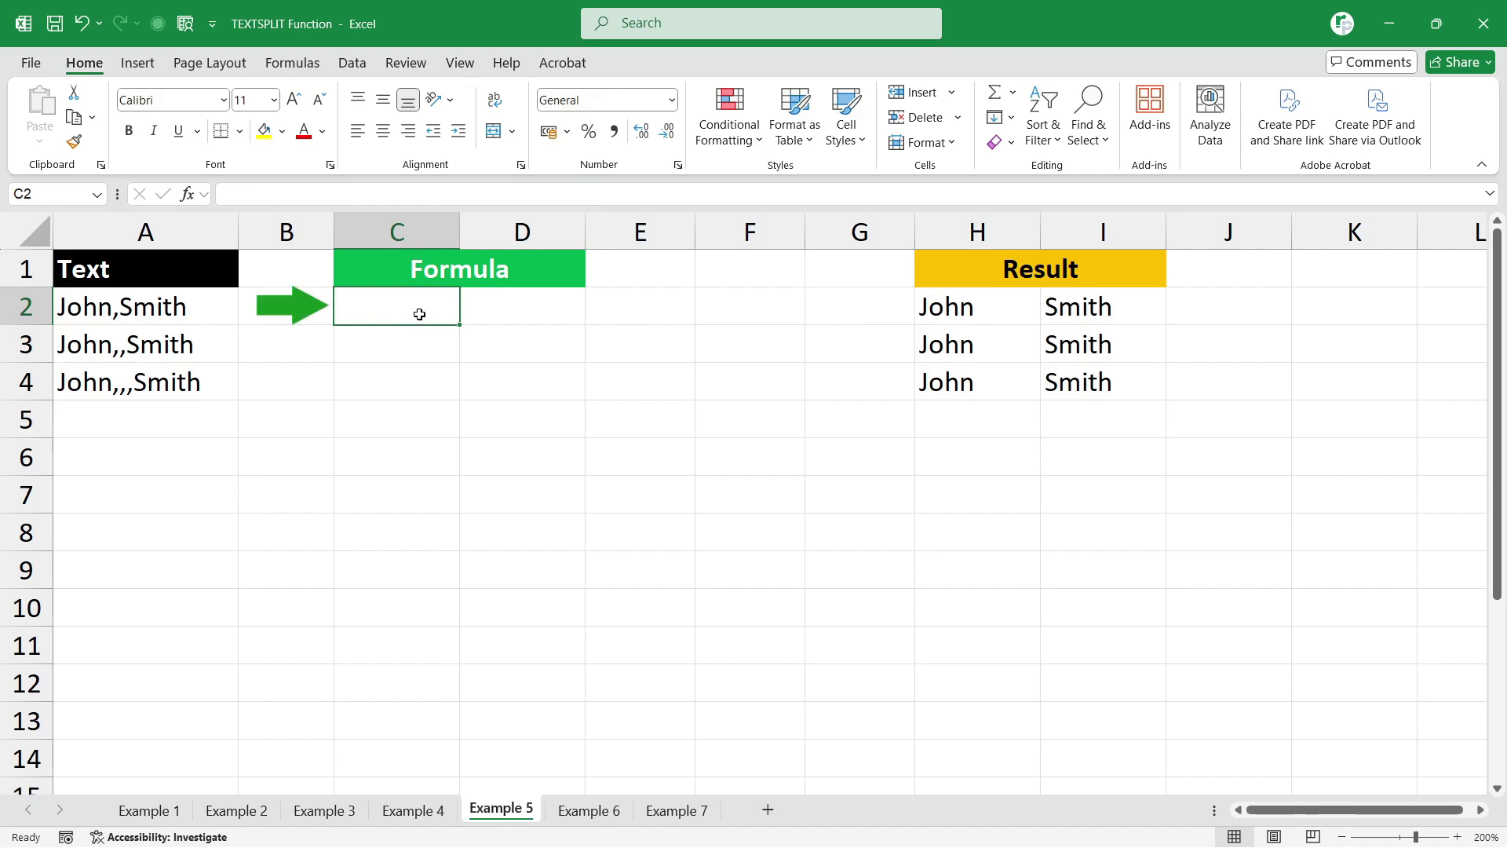
type("=texts")
key("Tab")
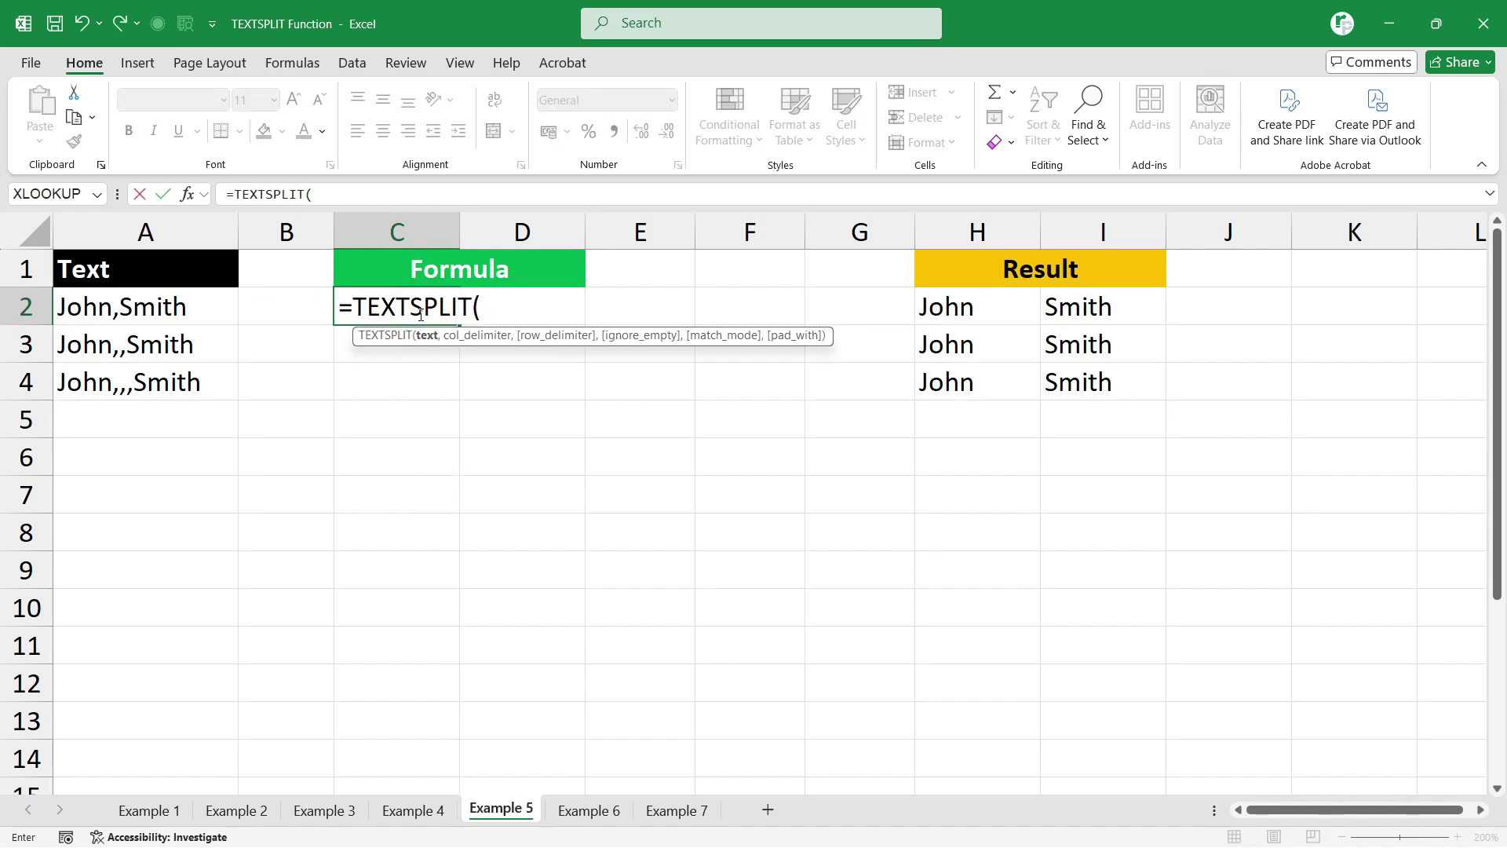
left_click(141, 306)
type(",")
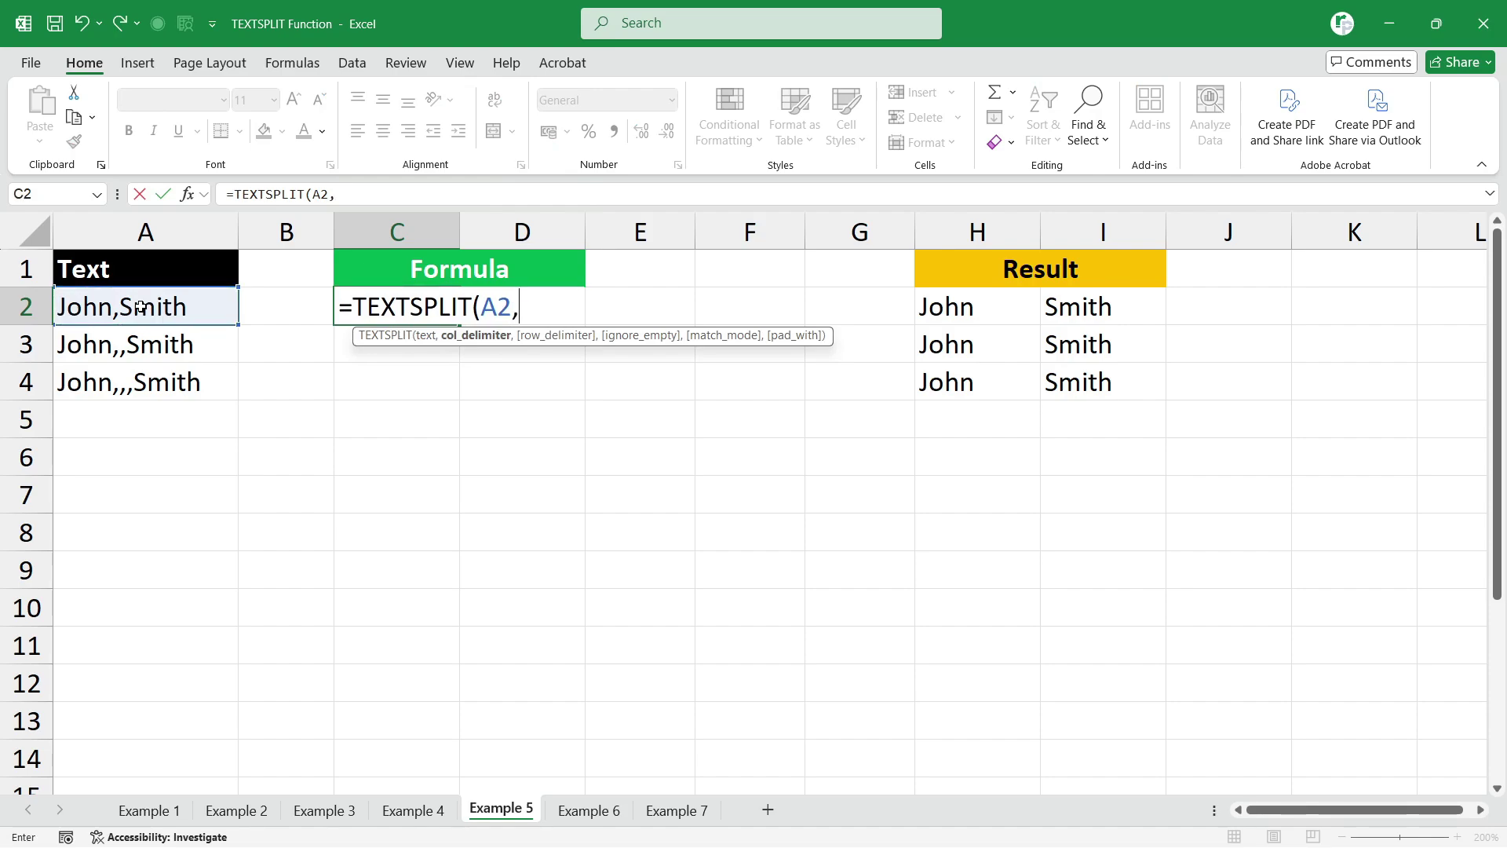
type("\",\")")
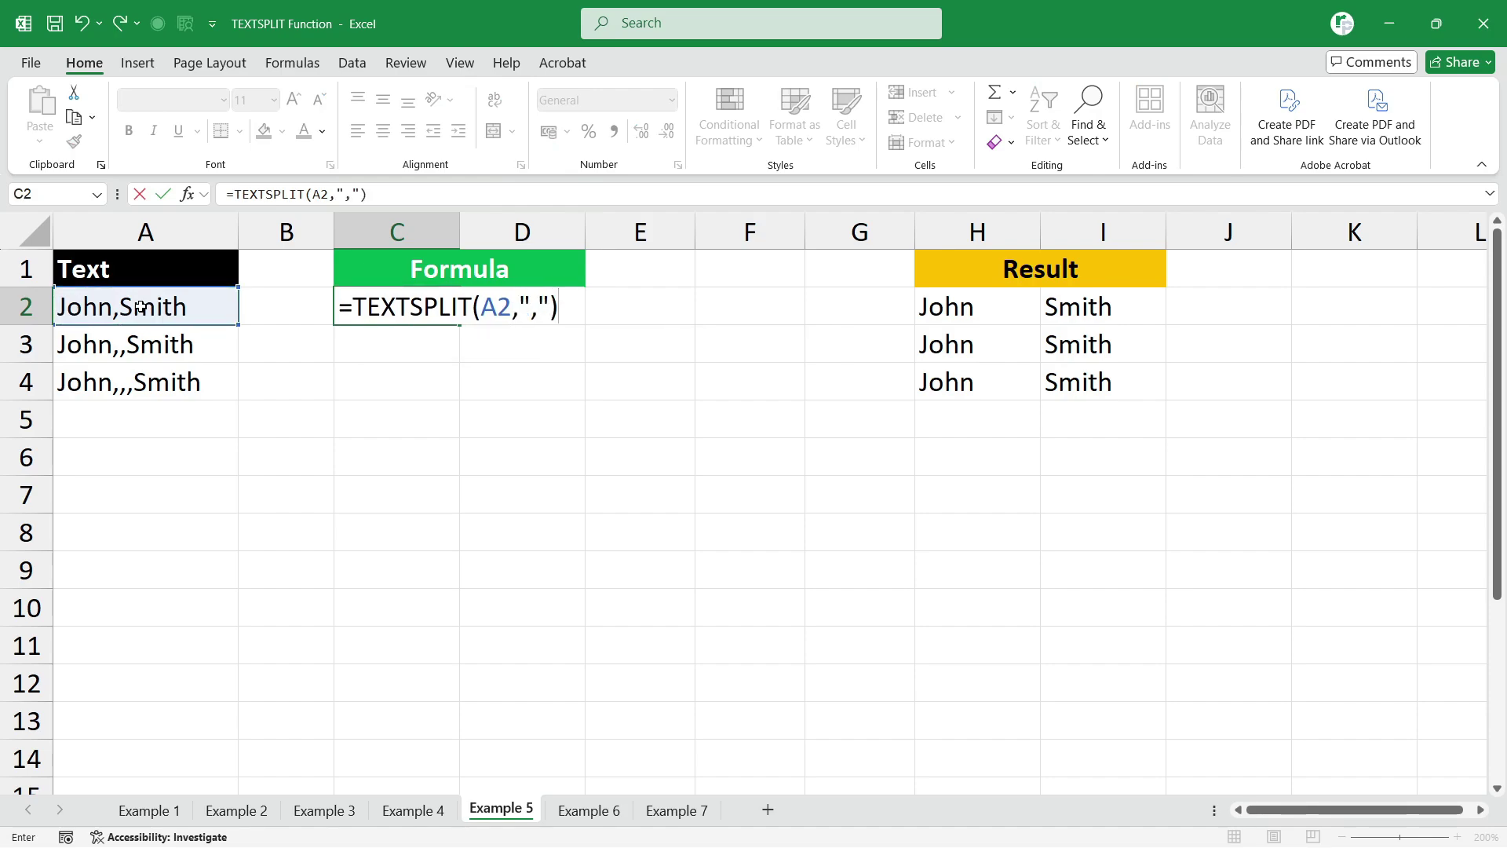
key("Return")
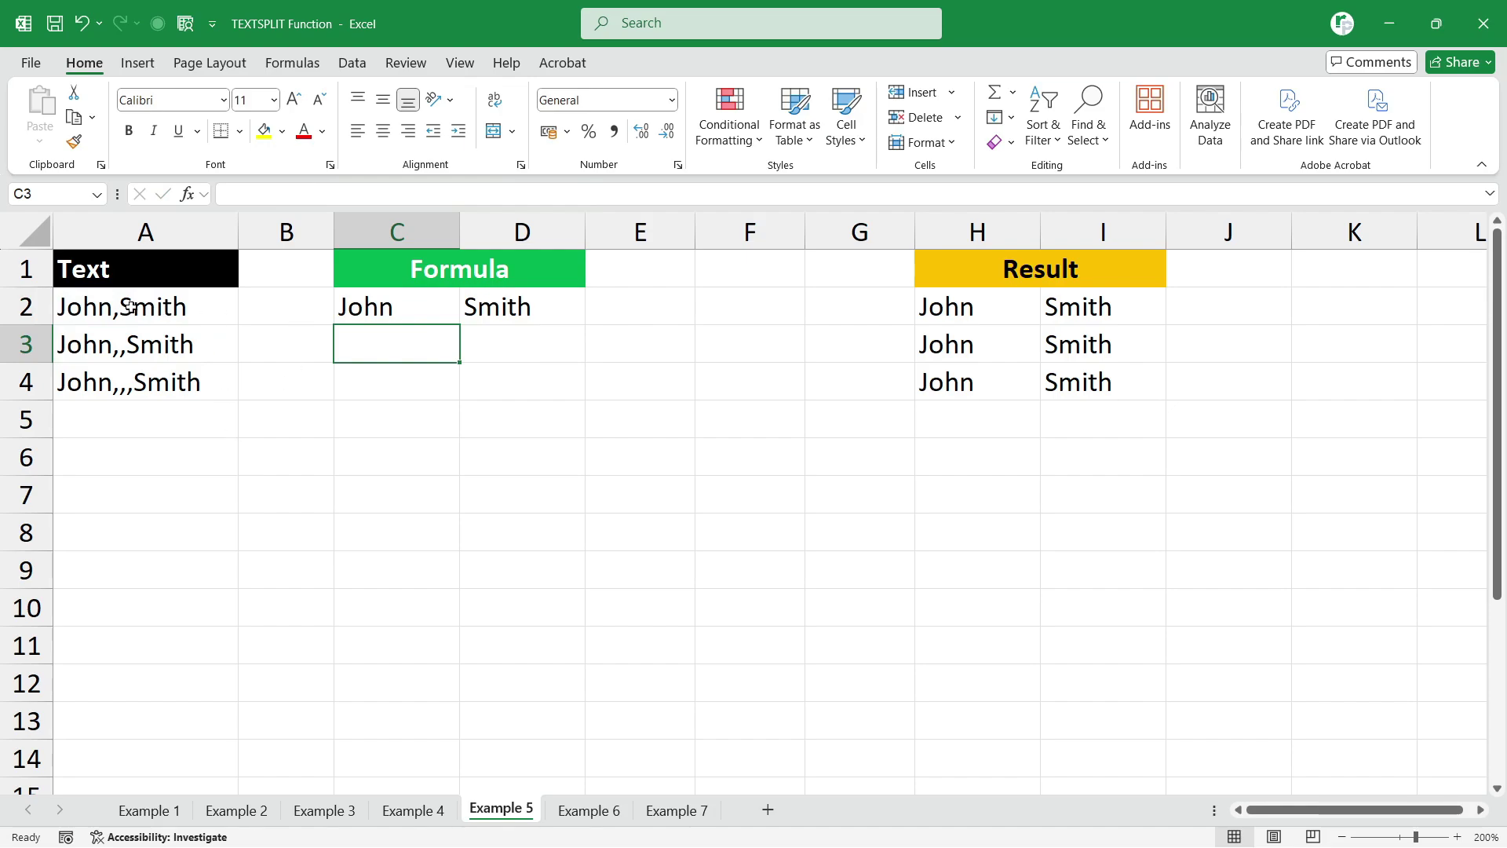
Step: Check row 2's split against its source text and fill the C2 formula down through C4
left_click(130, 307)
left_click_drag(130, 306, 539, 311)
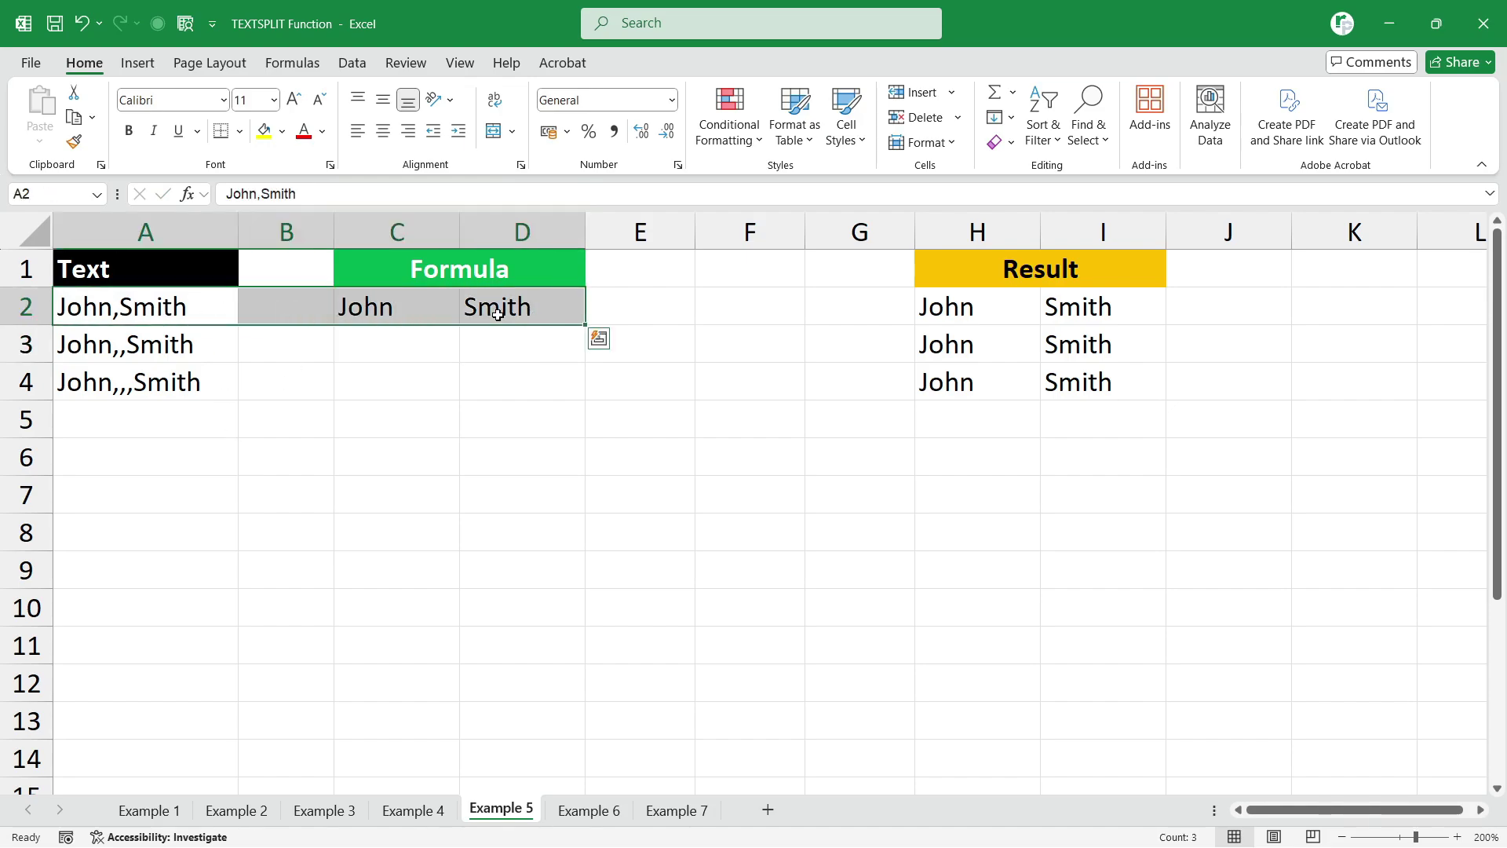
left_click_drag(353, 306, 355, 374)
key("ctrl+d")
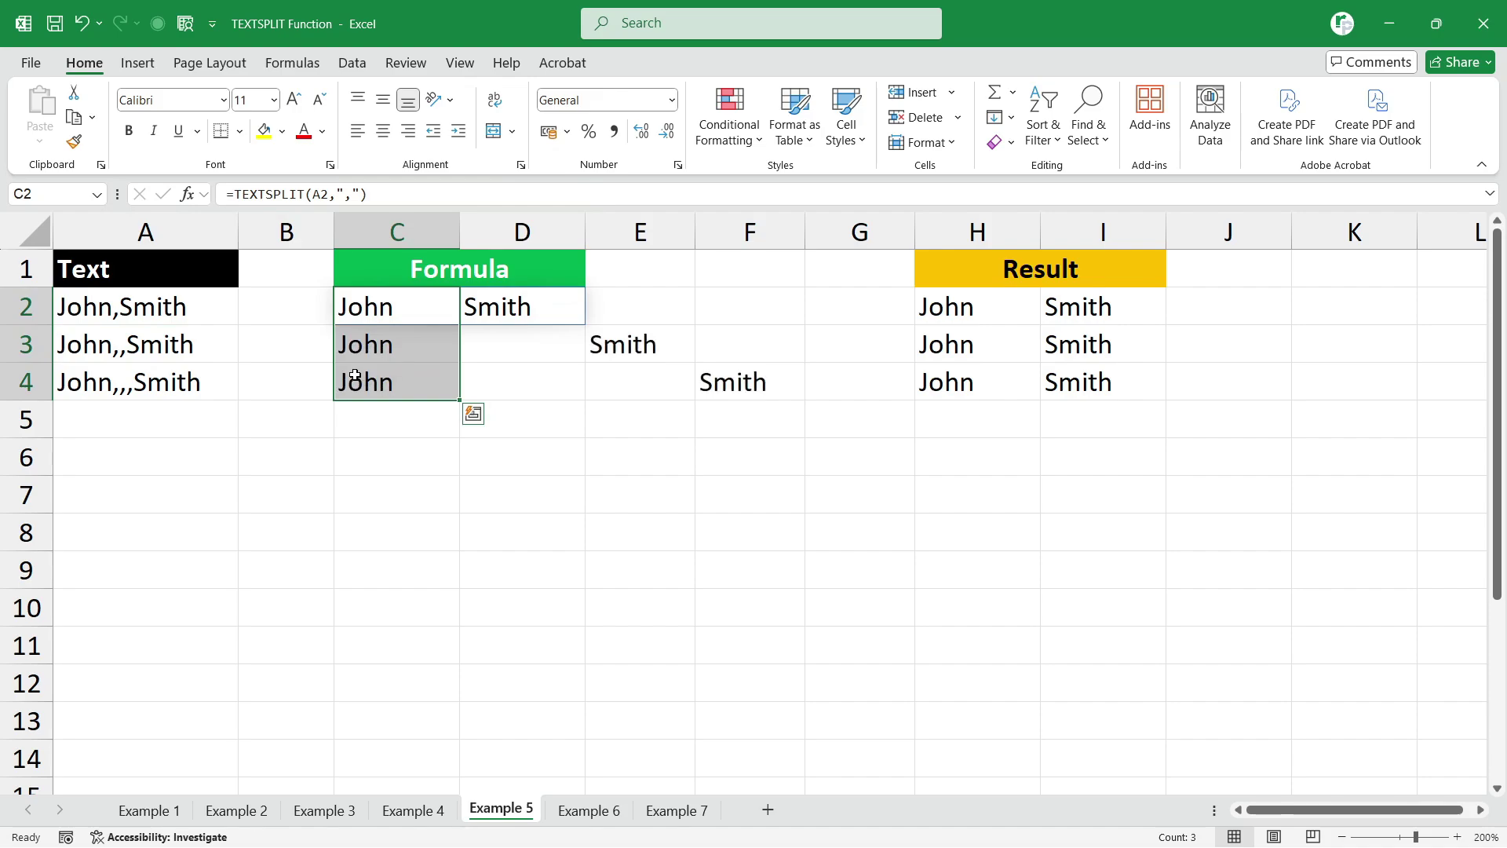
Step: Examine the cells between the first and last names in rows 3 and 4 of the split results
left_click(498, 359)
left_click(518, 373)
left_click(632, 377)
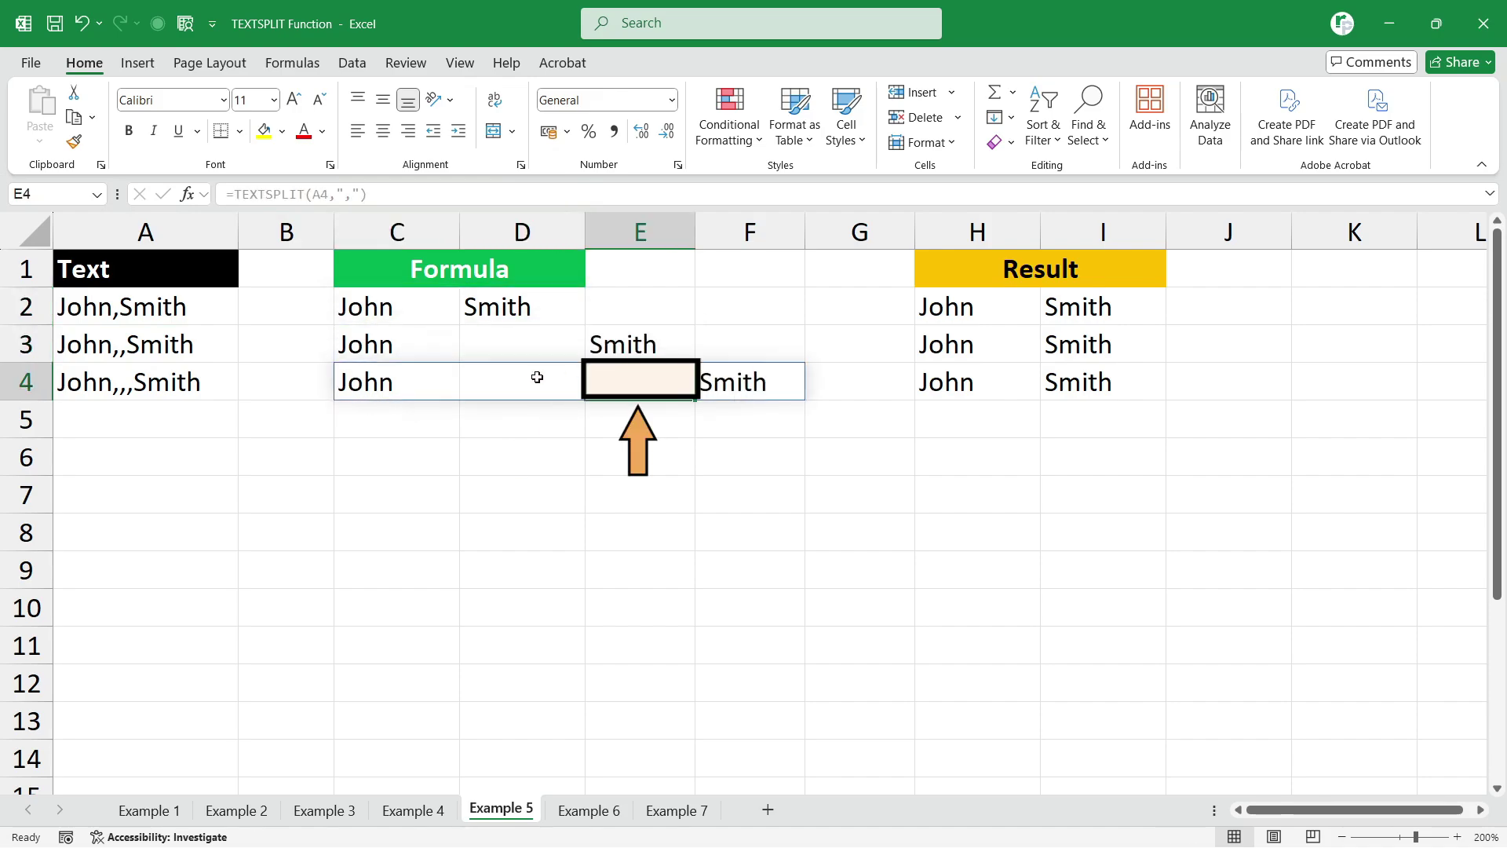
left_click(541, 378)
left_click(588, 381)
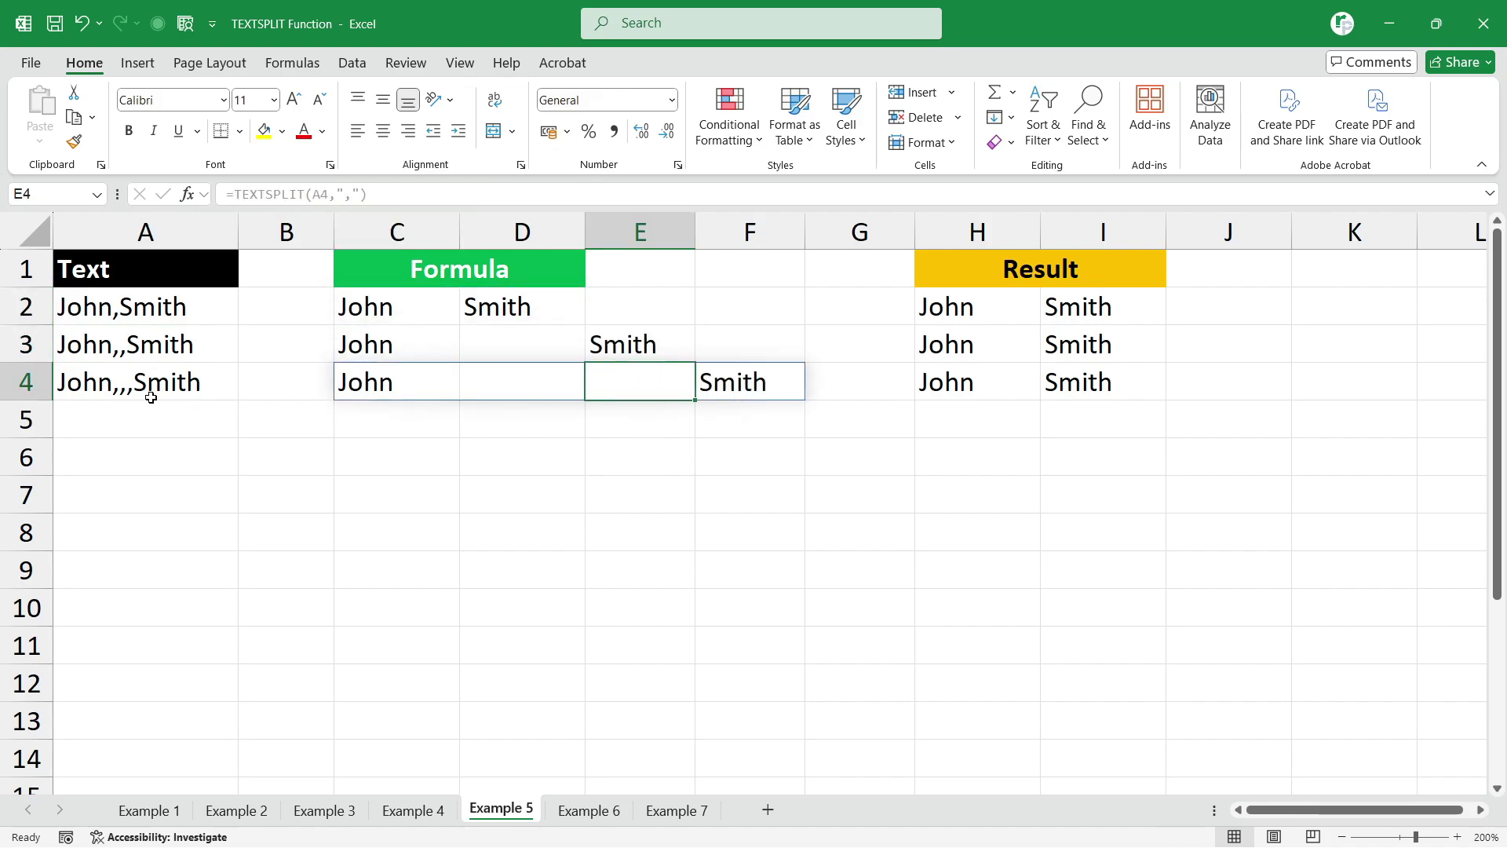
left_click(518, 343)
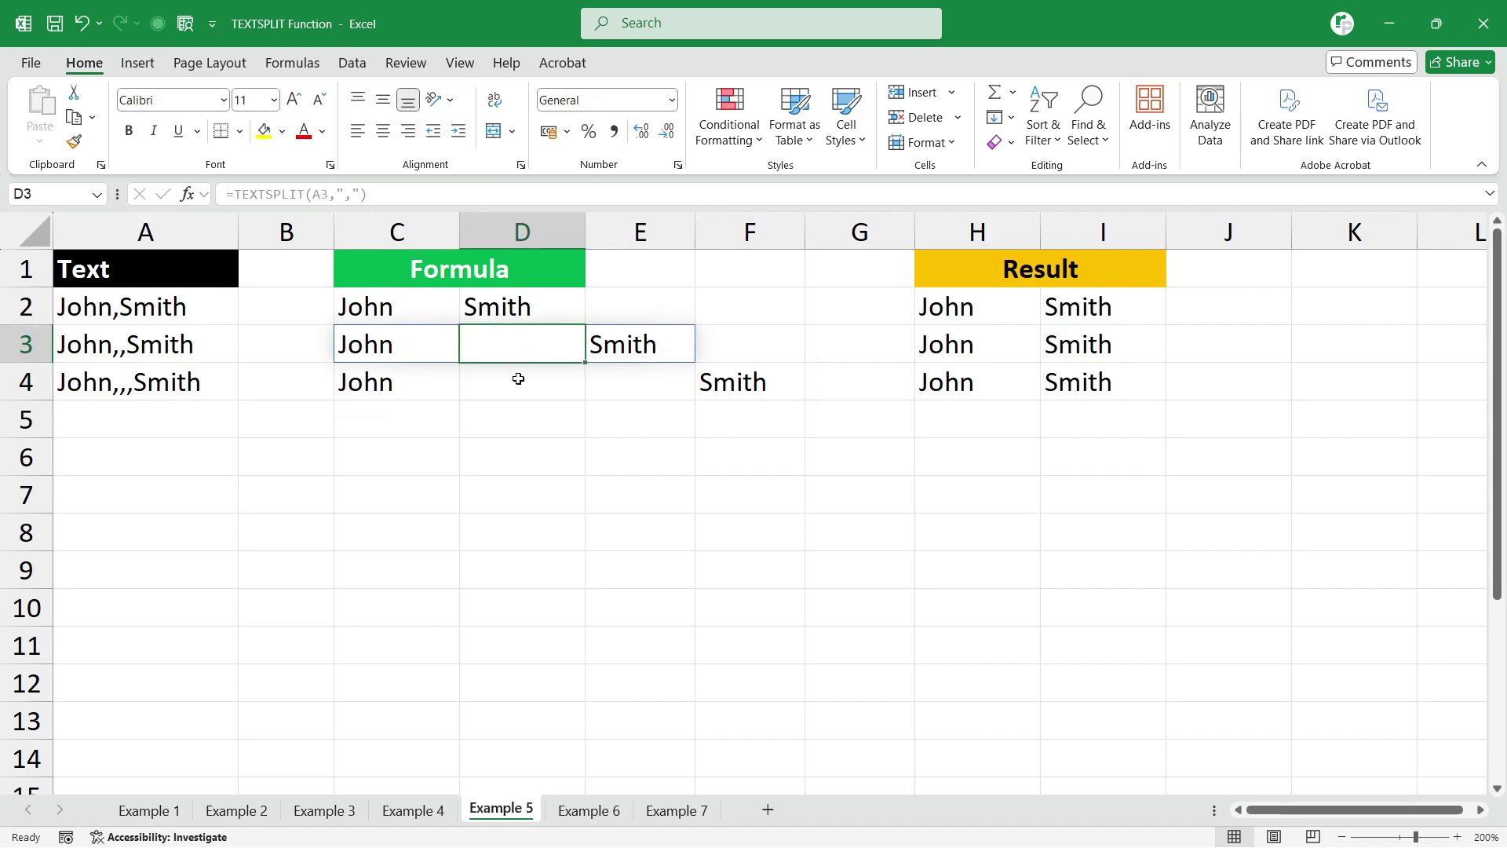
left_click(518, 379)
left_click(633, 379)
Step: Edit the C2 formula to =TEXTSPLIT(A2,",",,TRUE) so that empty cells are ignored
left_click(388, 310)
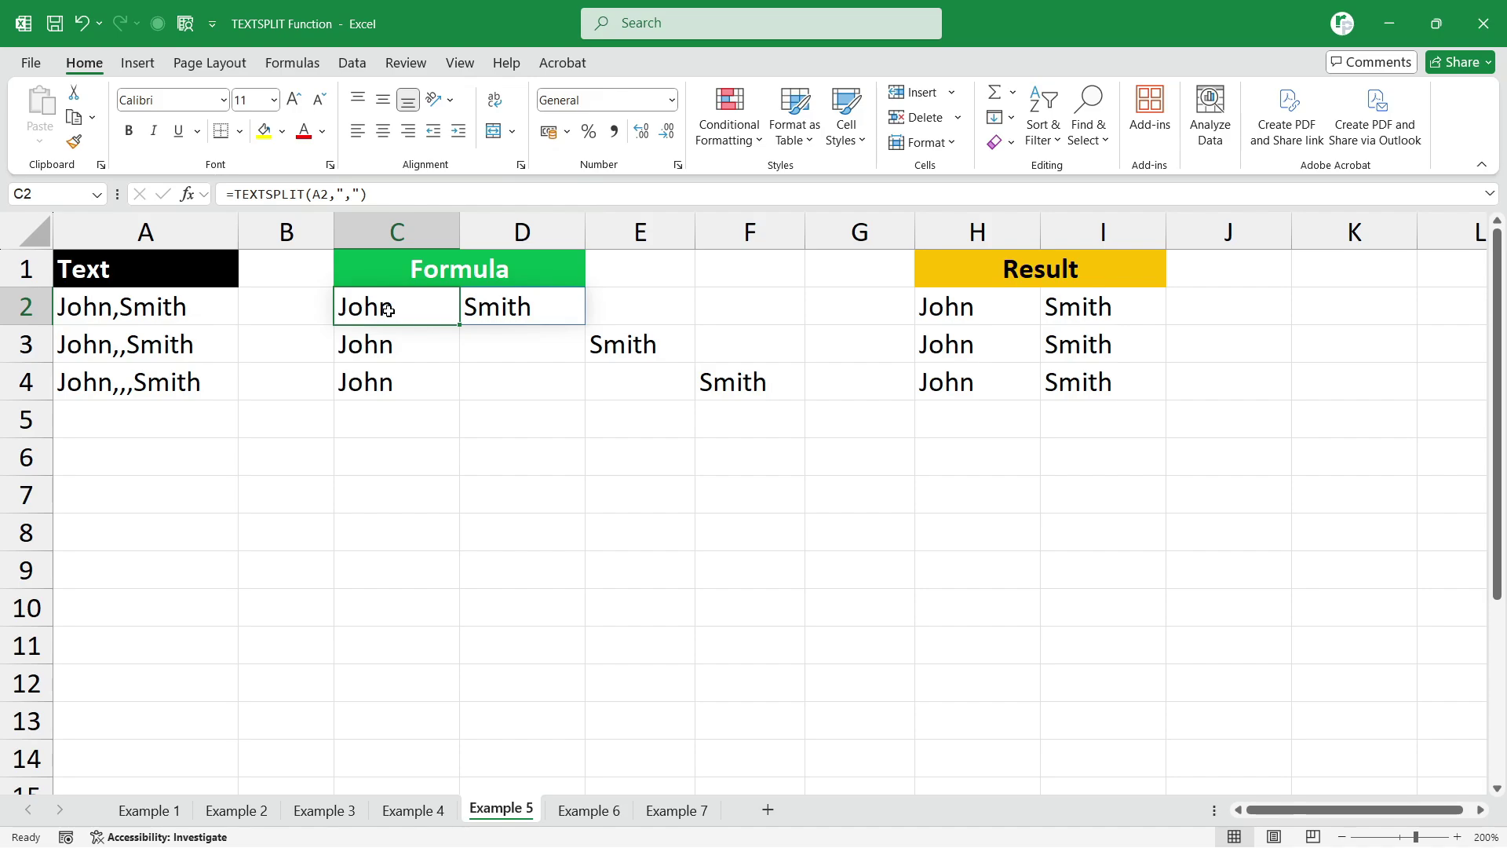
double_click(388, 310)
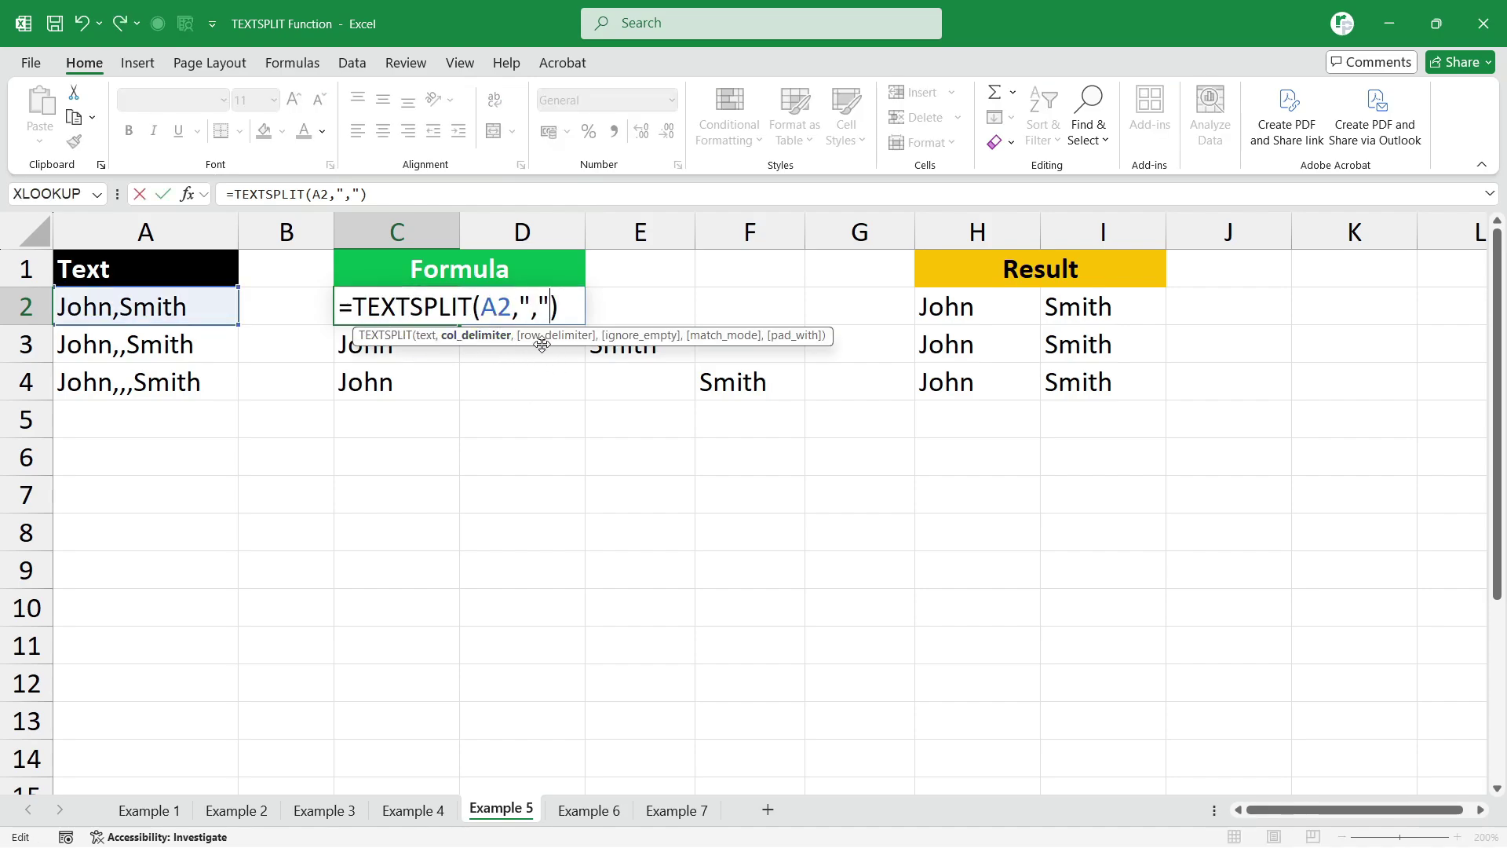
type(",")
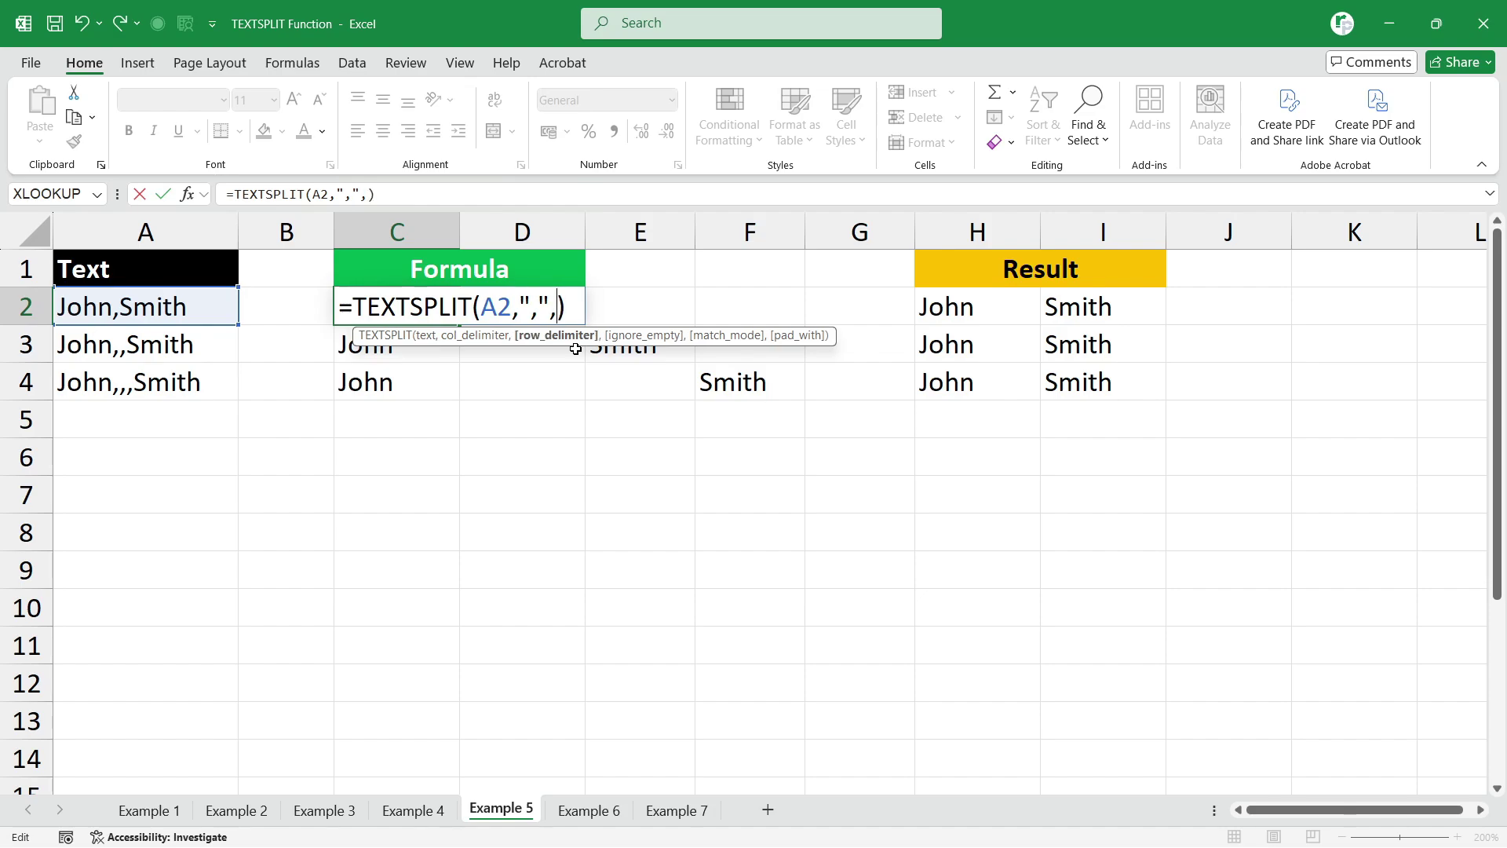
type(",")
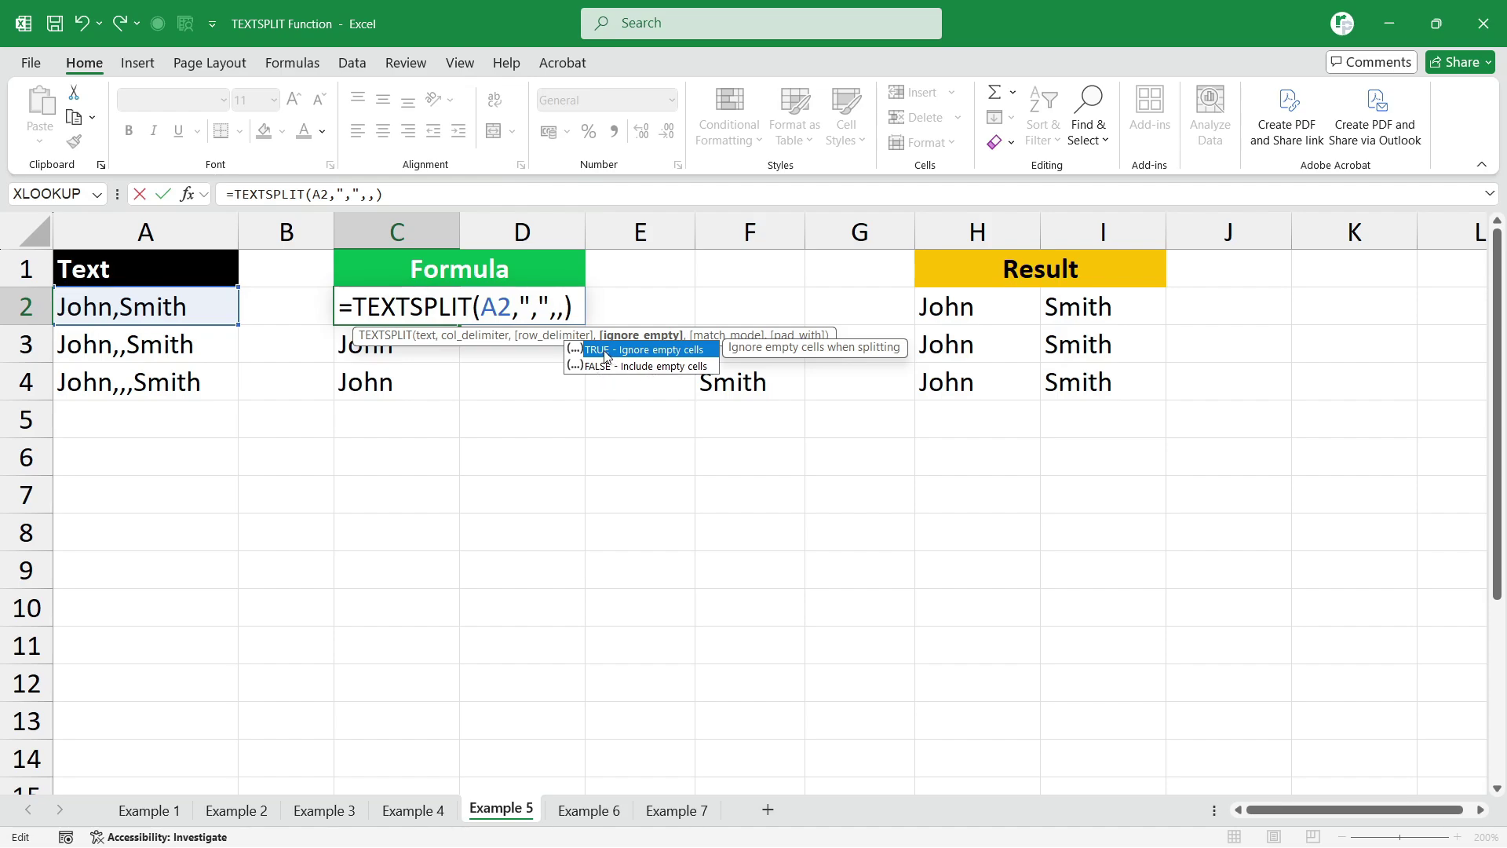
double_click(639, 350)
key("Return")
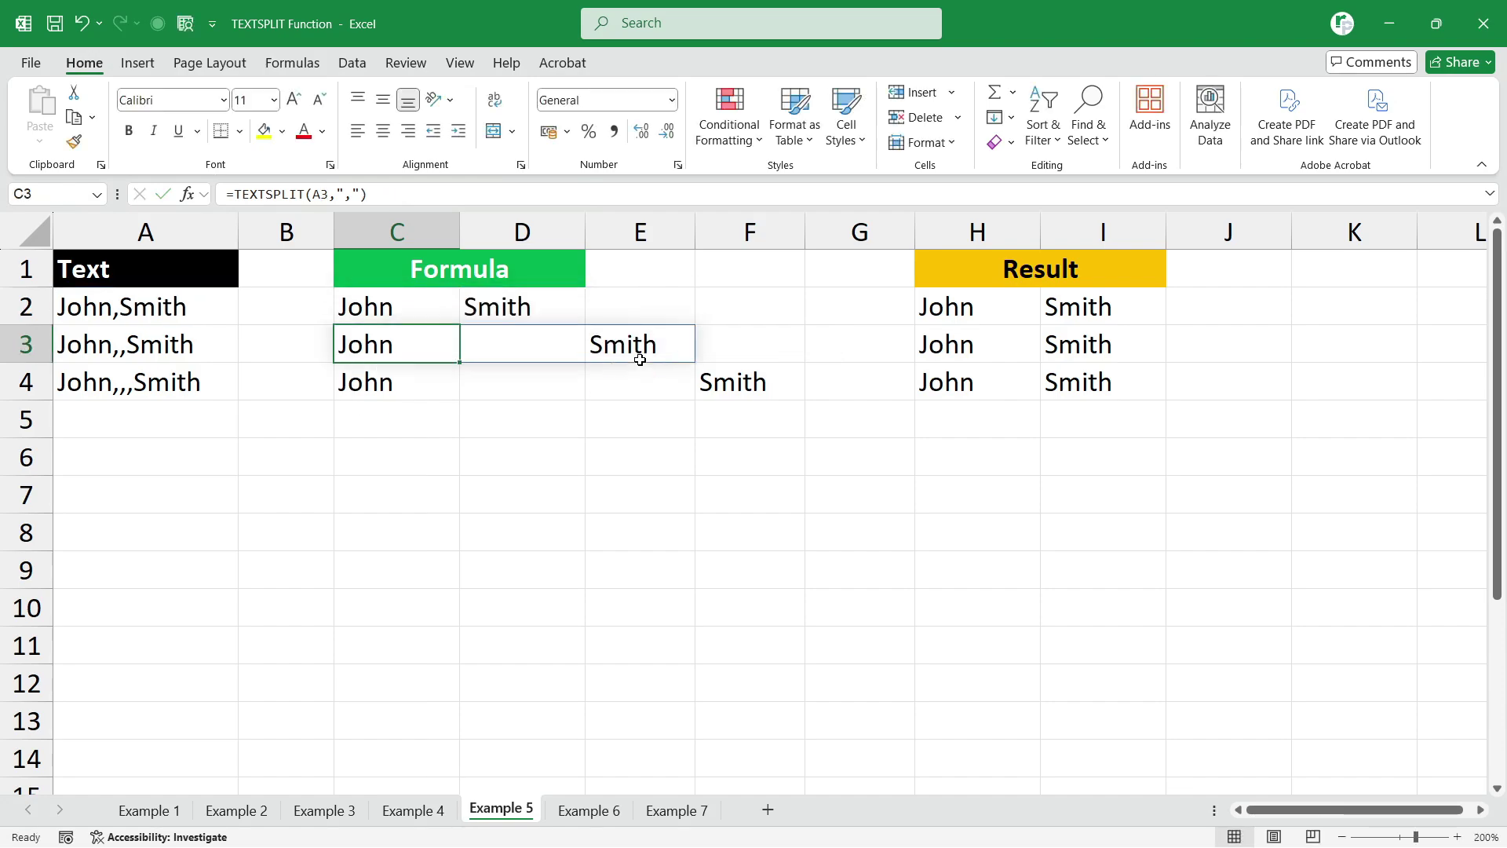
Step: Fill the updated C2 formula down through C4
left_click_drag(406, 310, 400, 369)
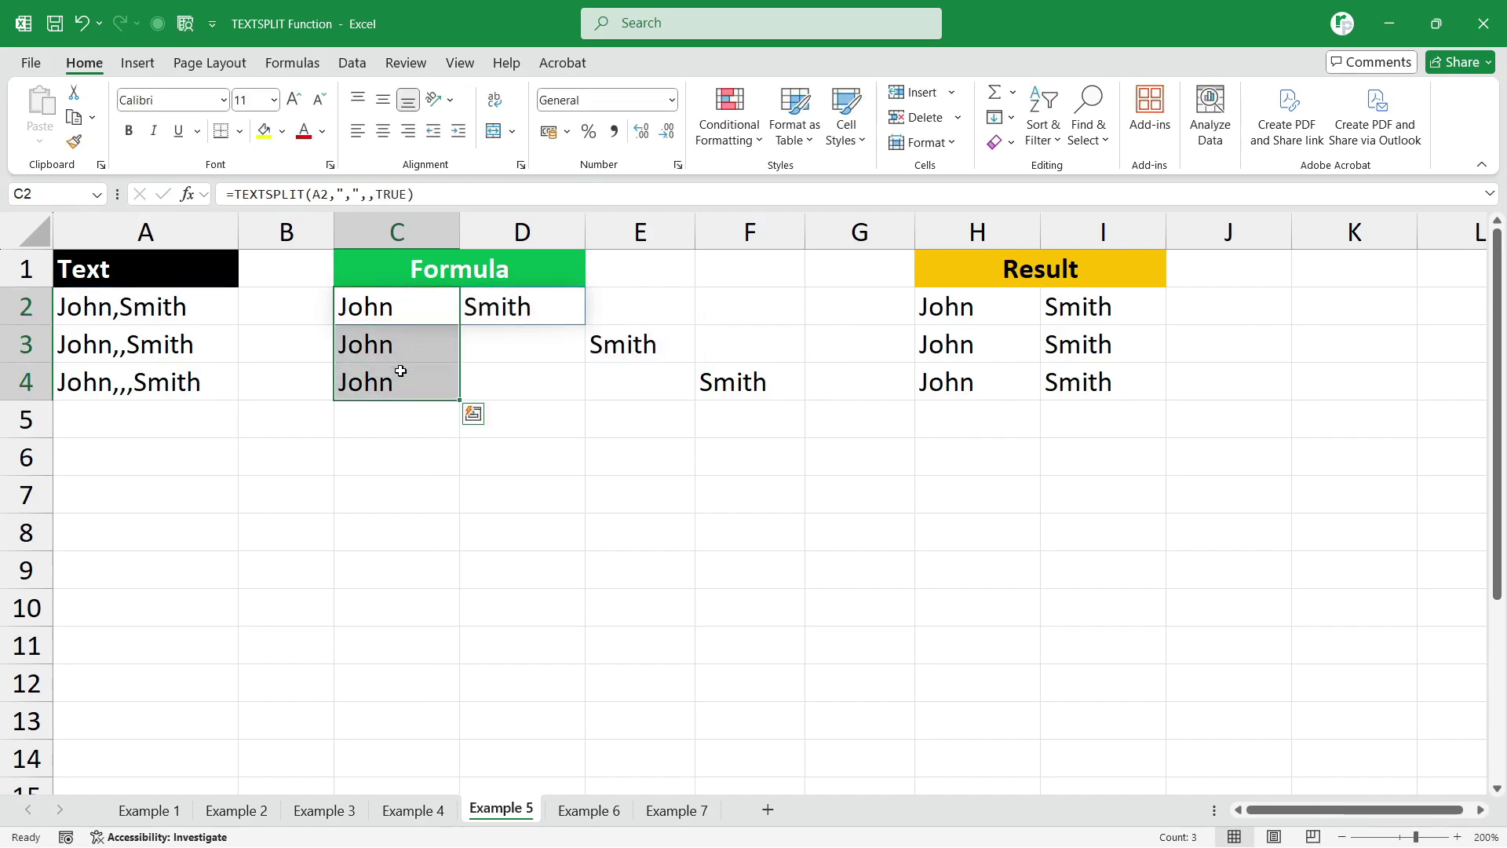
key("ctrl+d")
left_click(391, 318)
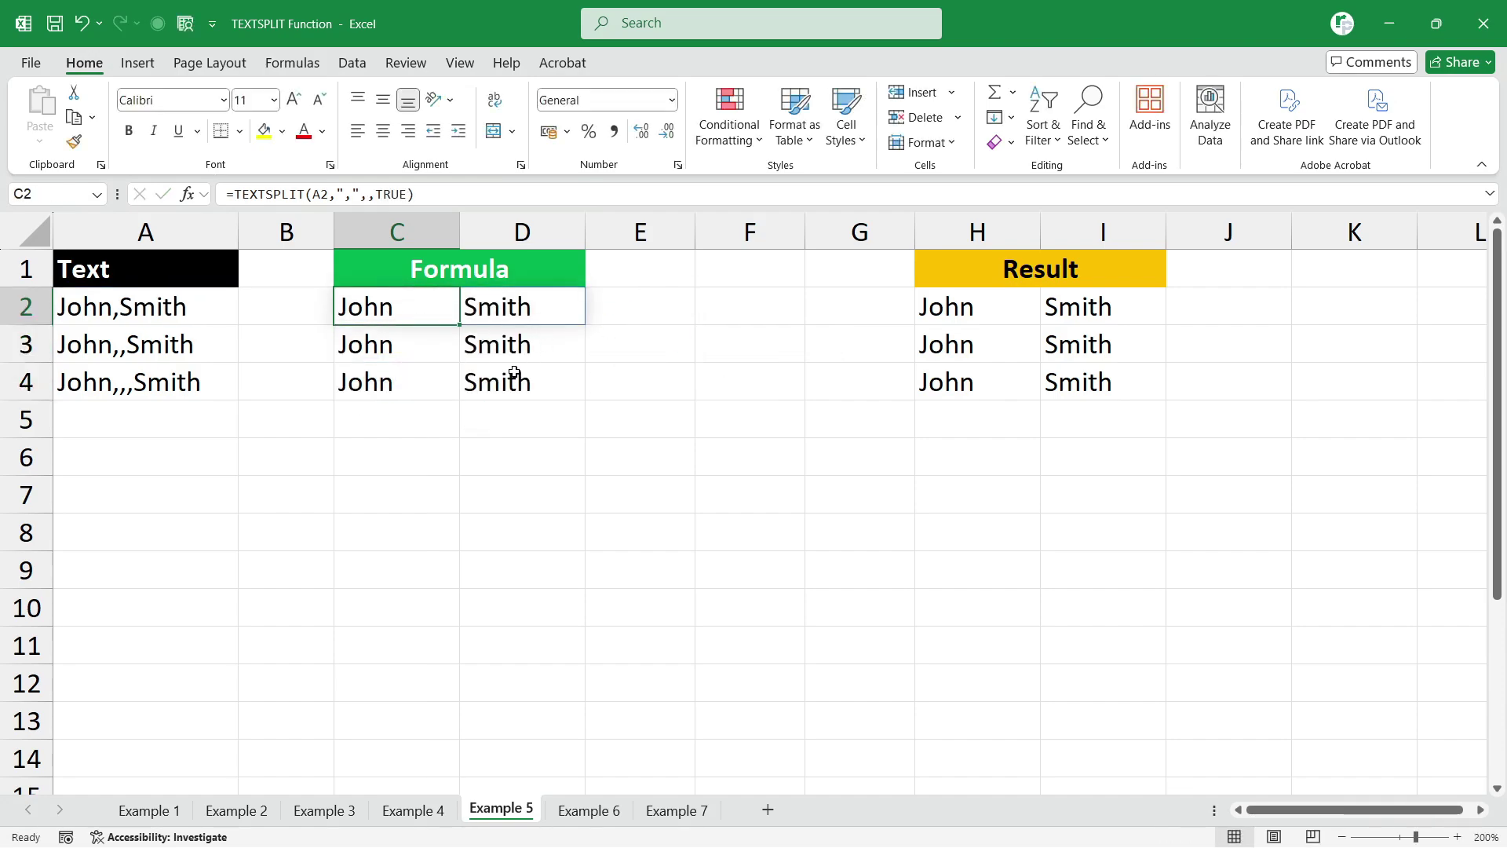
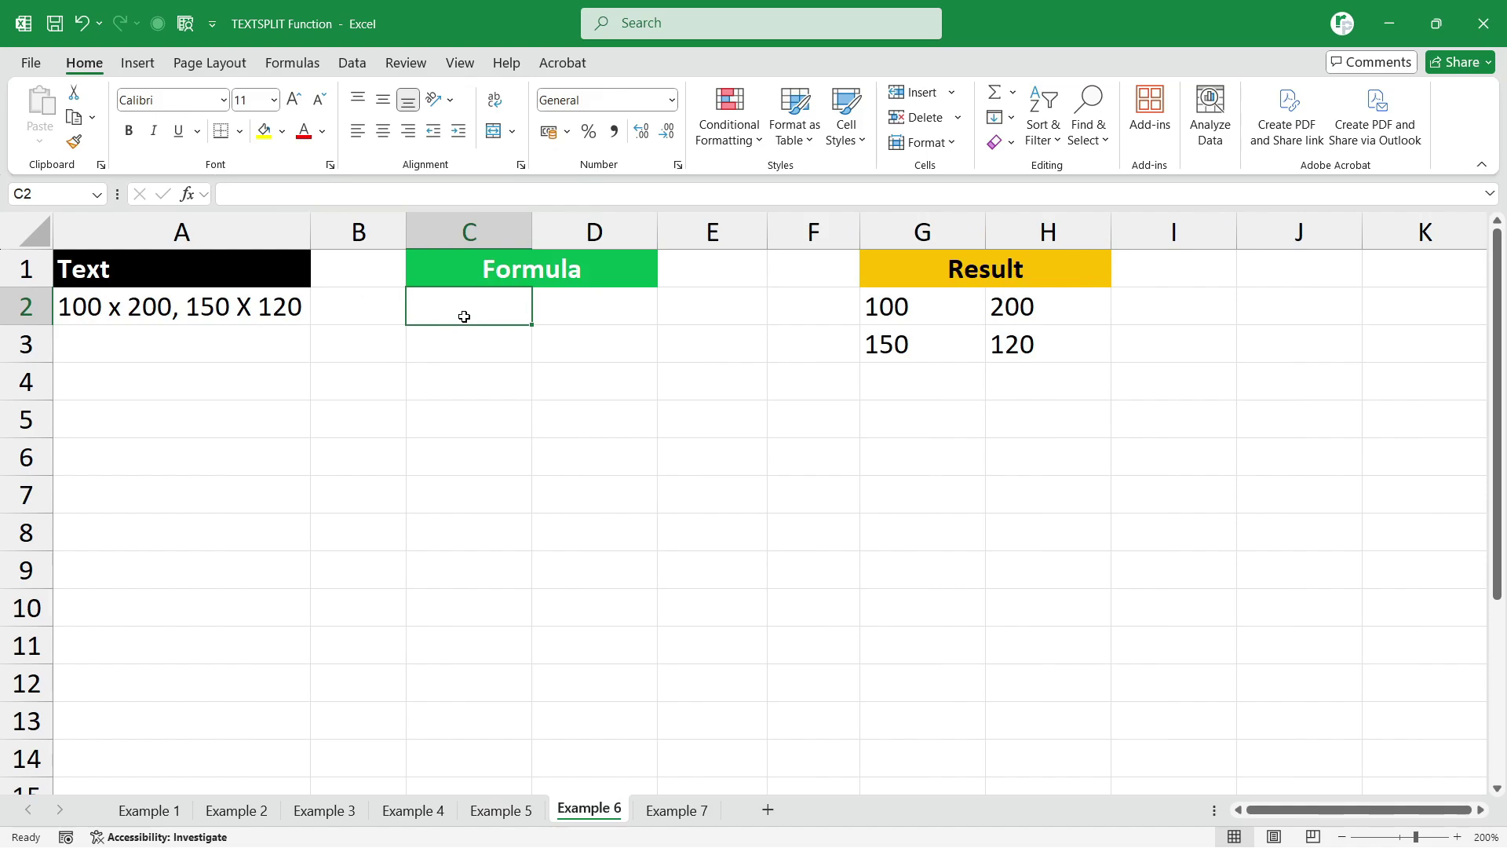
Step: Enter =TEXTSPLIT(A2,"x",",") in C2 to split the dimensions into columns at x and rows at commas
type("=")
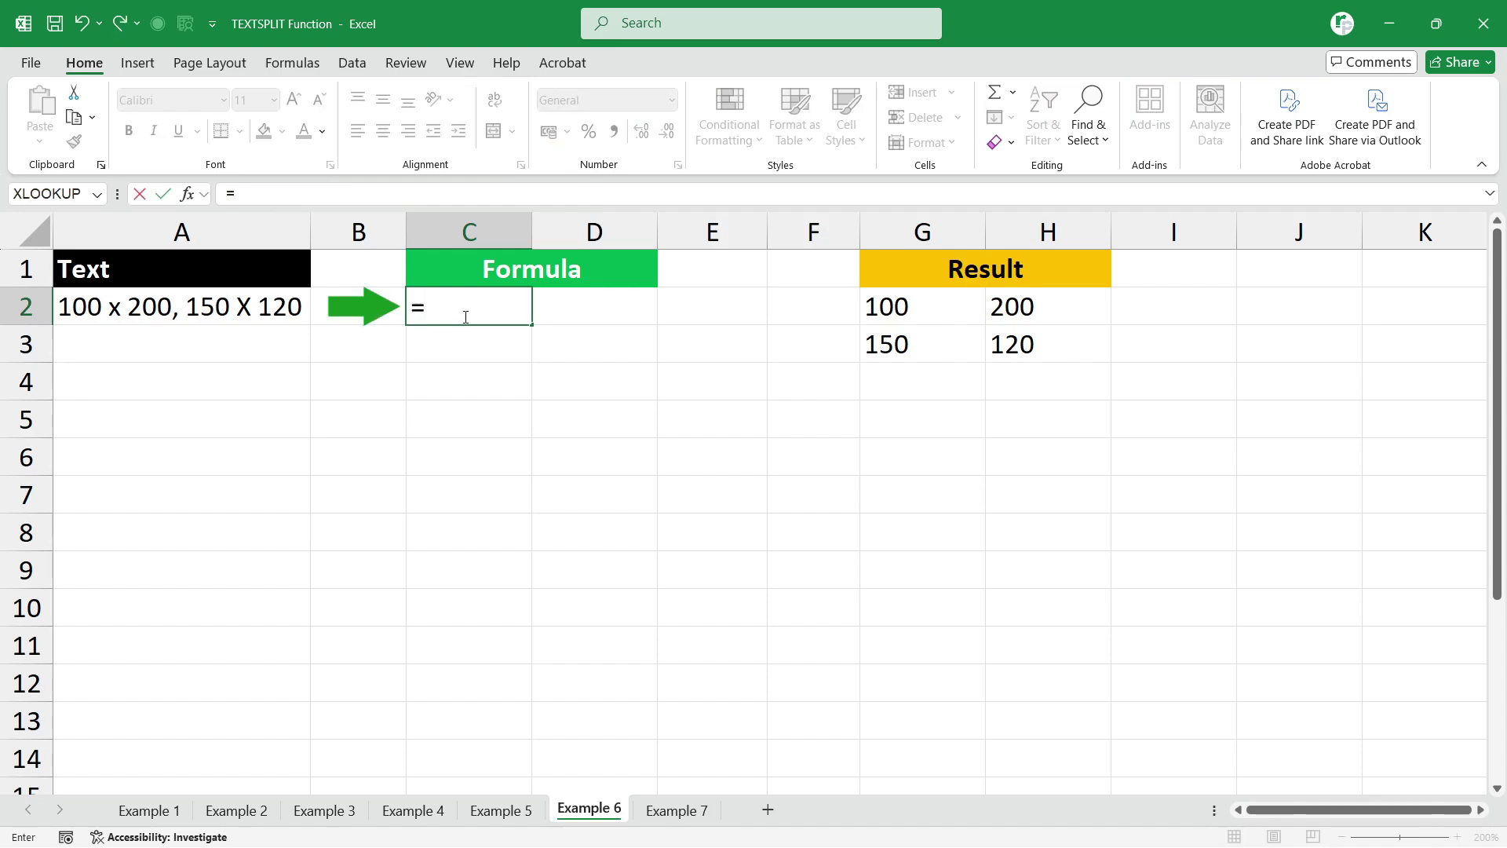
type("texts")
key("Tab")
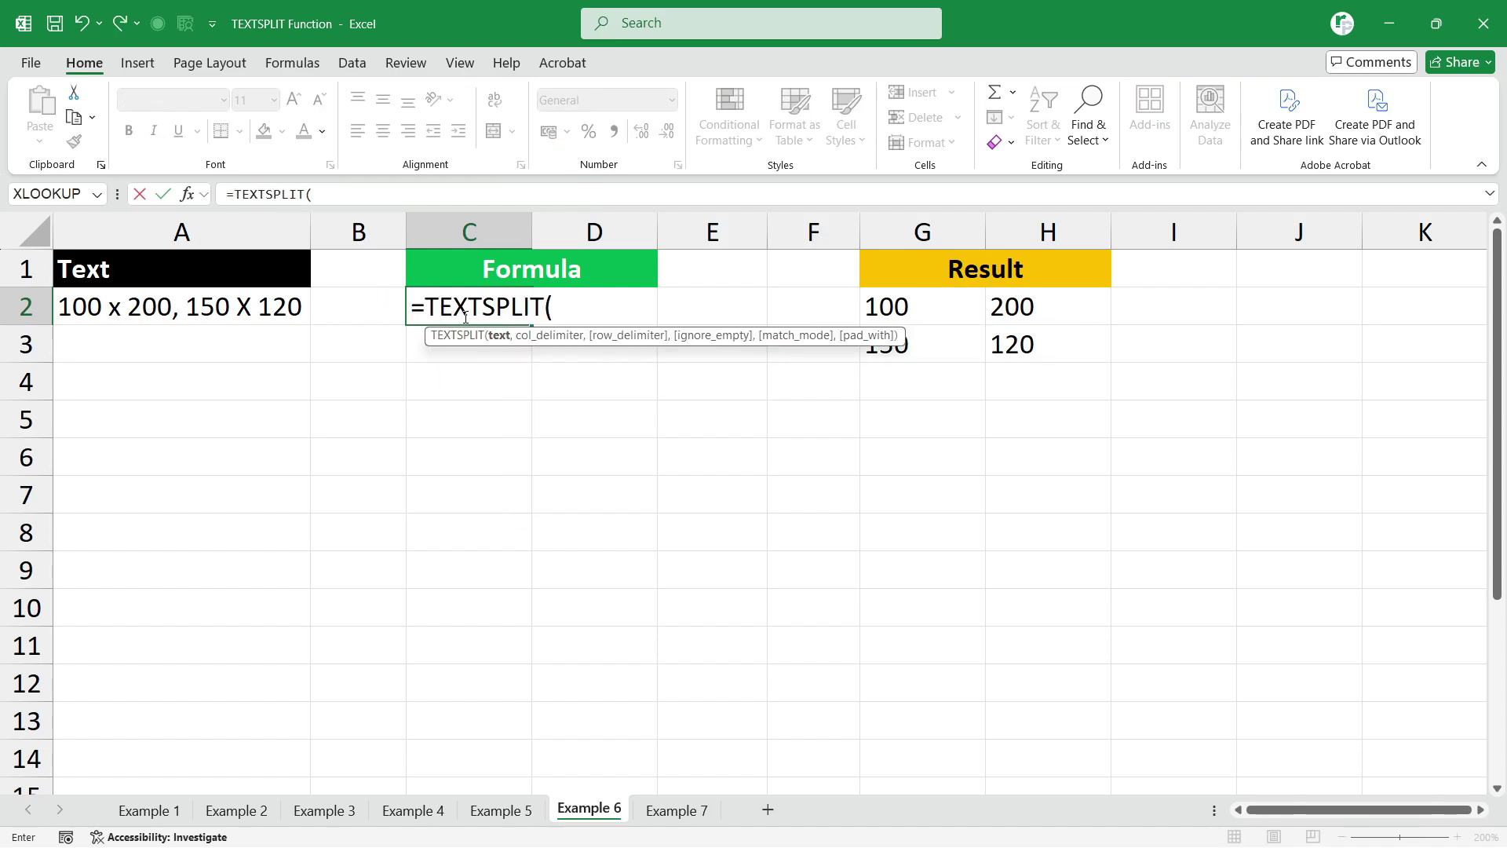
left_click(181, 302)
type(",")
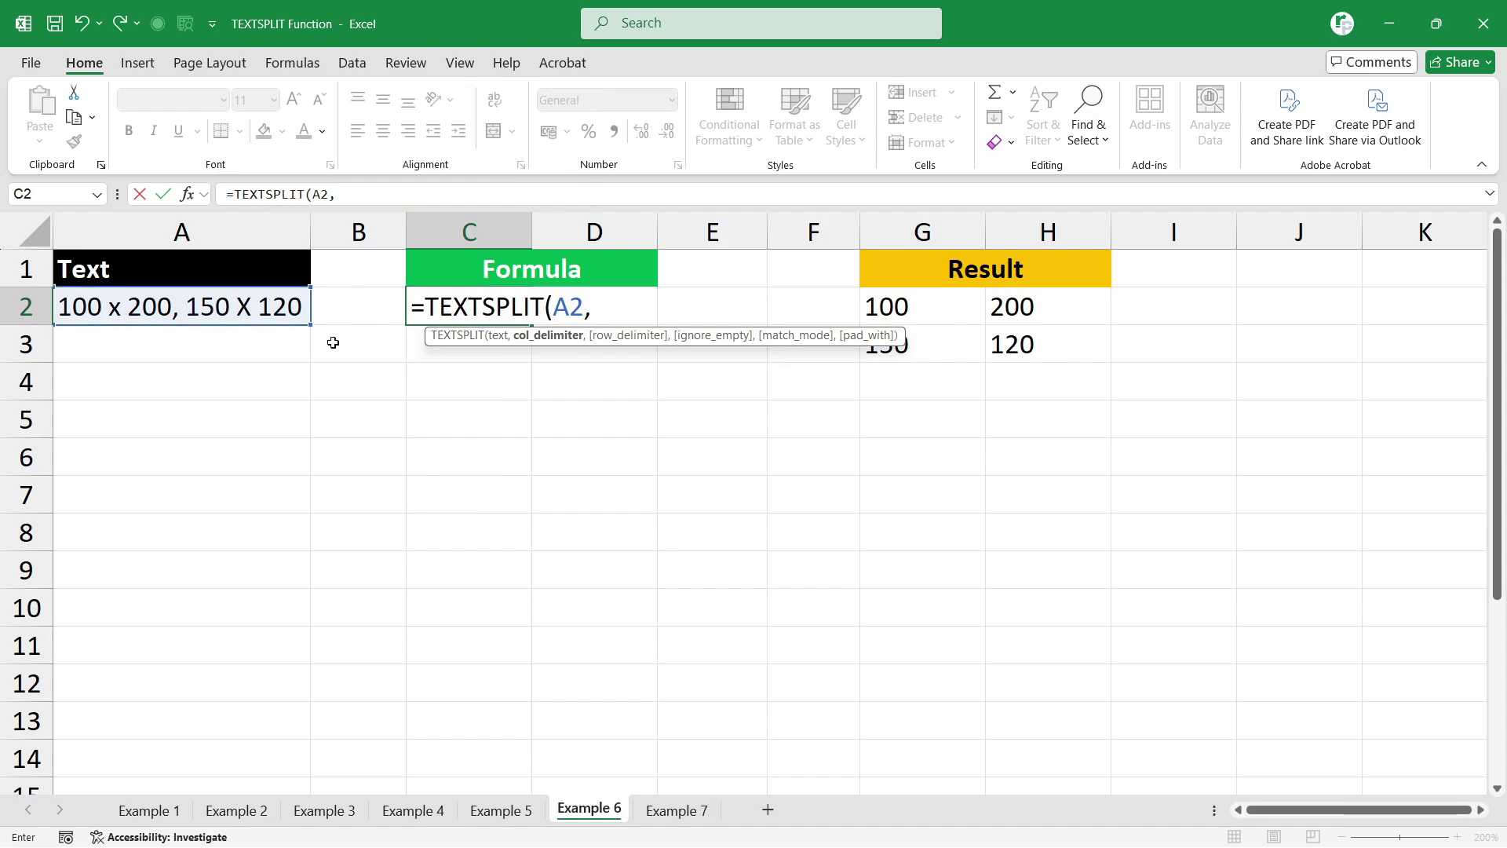
type("\"x\",\",\")")
key("Return")
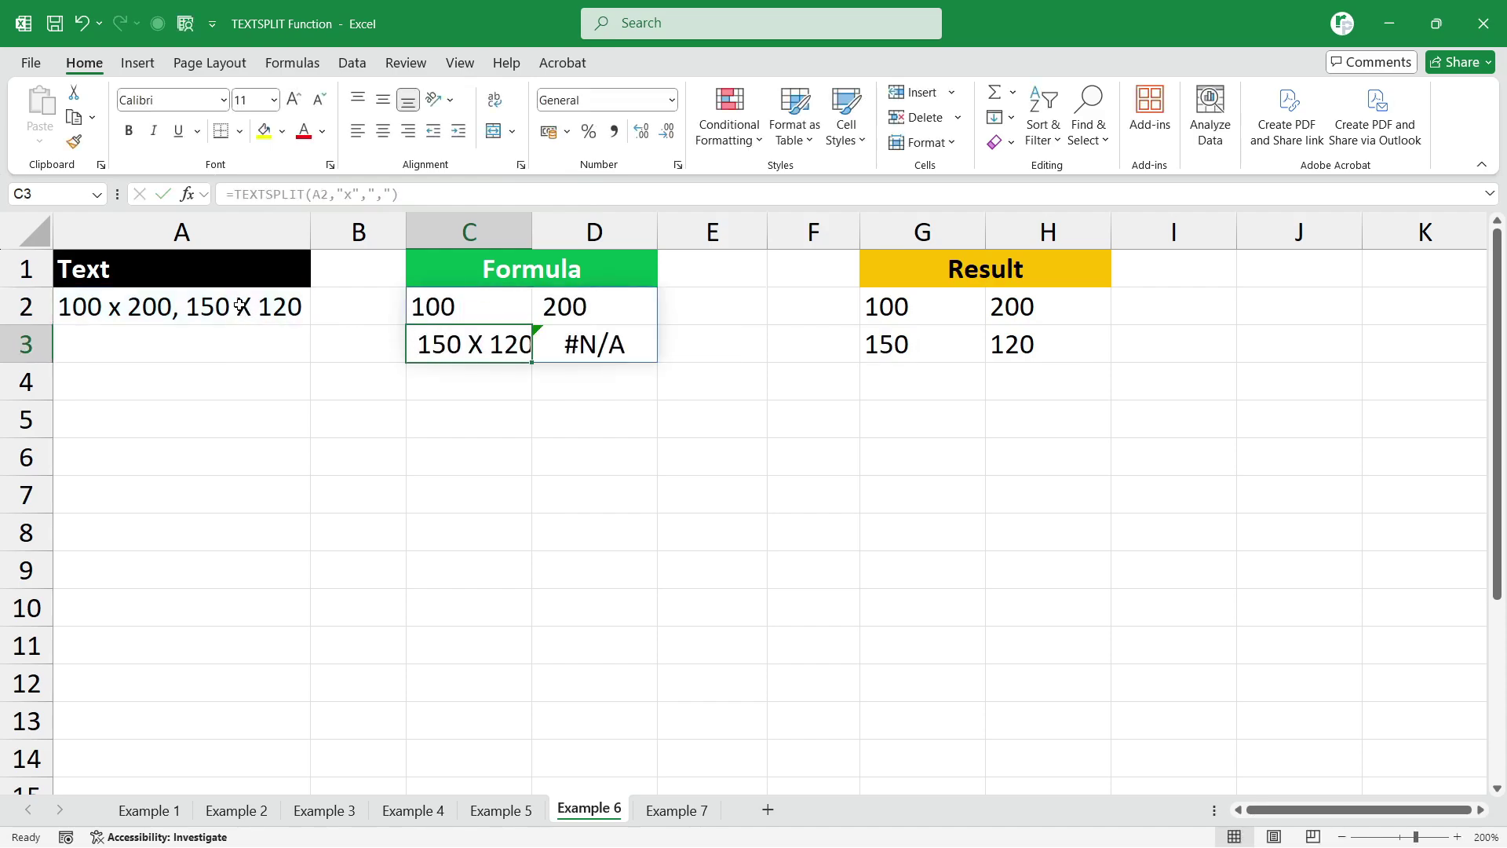
Step: Check the split cells and extend the C2 formula to =TEXTSPLIT(A2,"x",",",TRUE,1), ignoring empty cells and matching delimiters case-insensitively
left_click(581, 346)
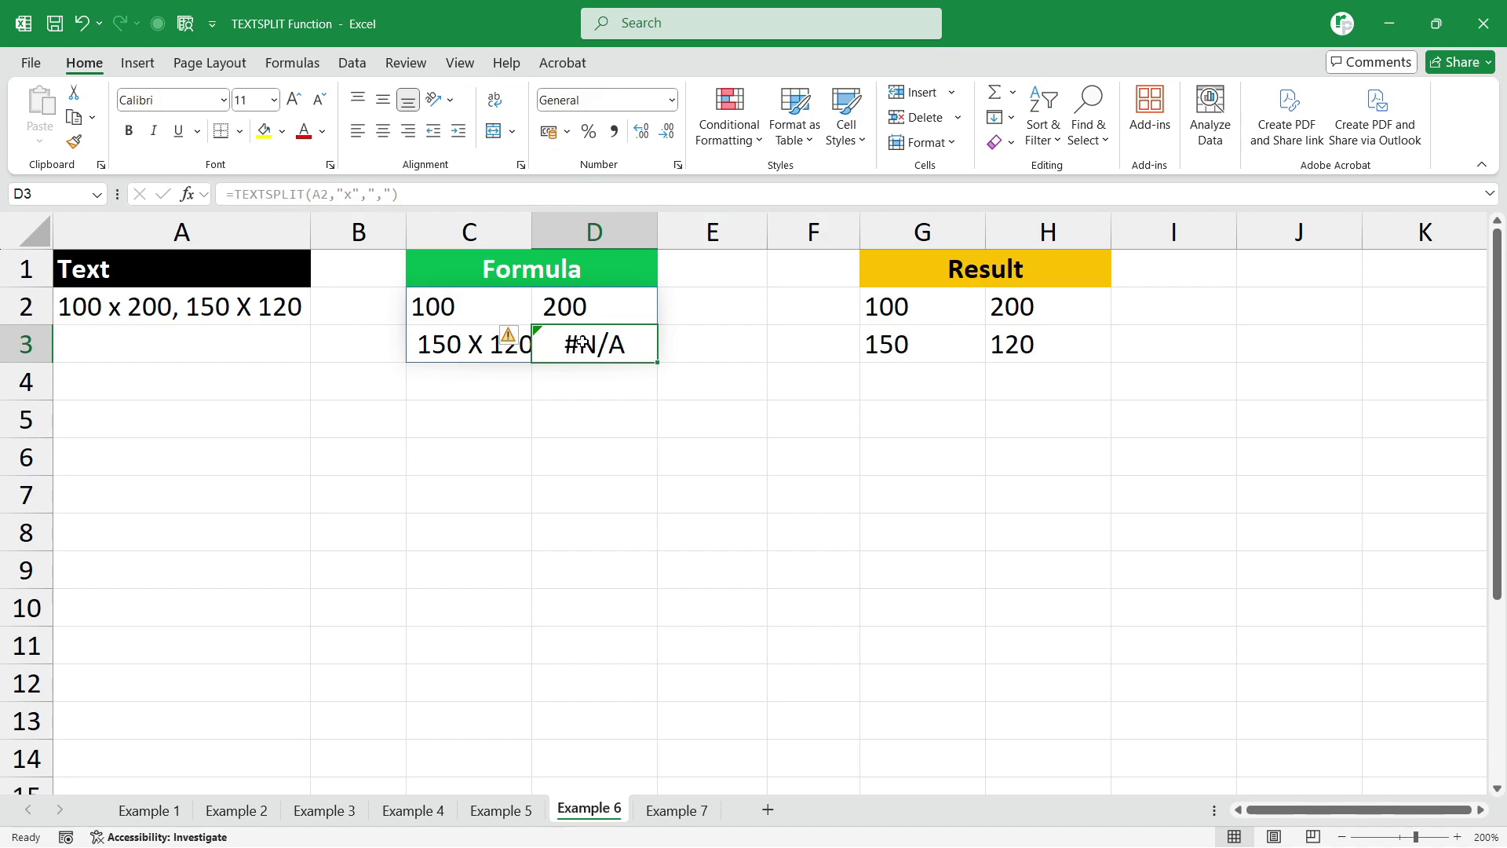
left_click(419, 345)
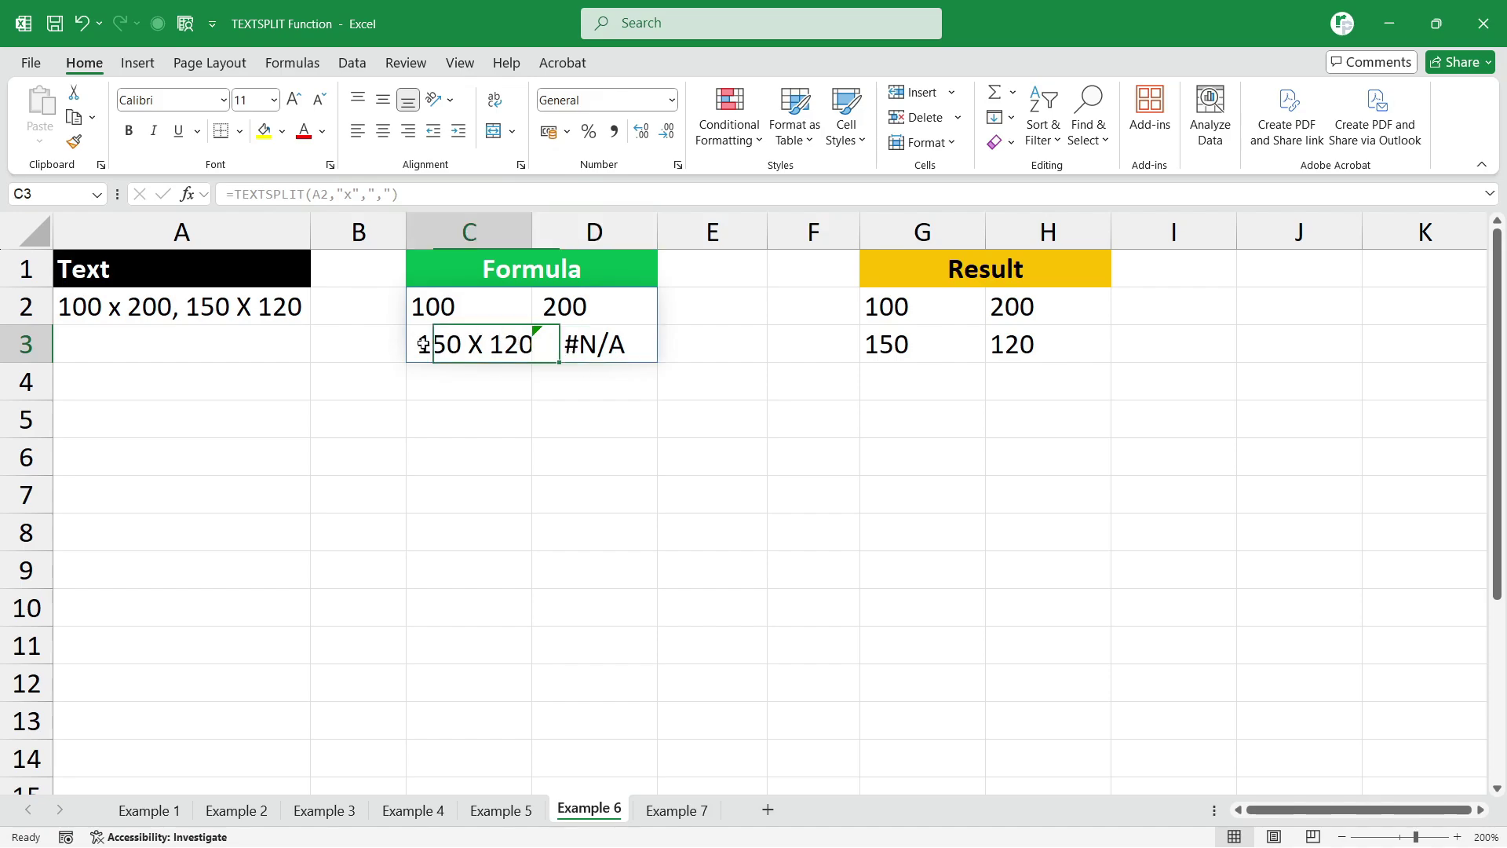
left_click(539, 304)
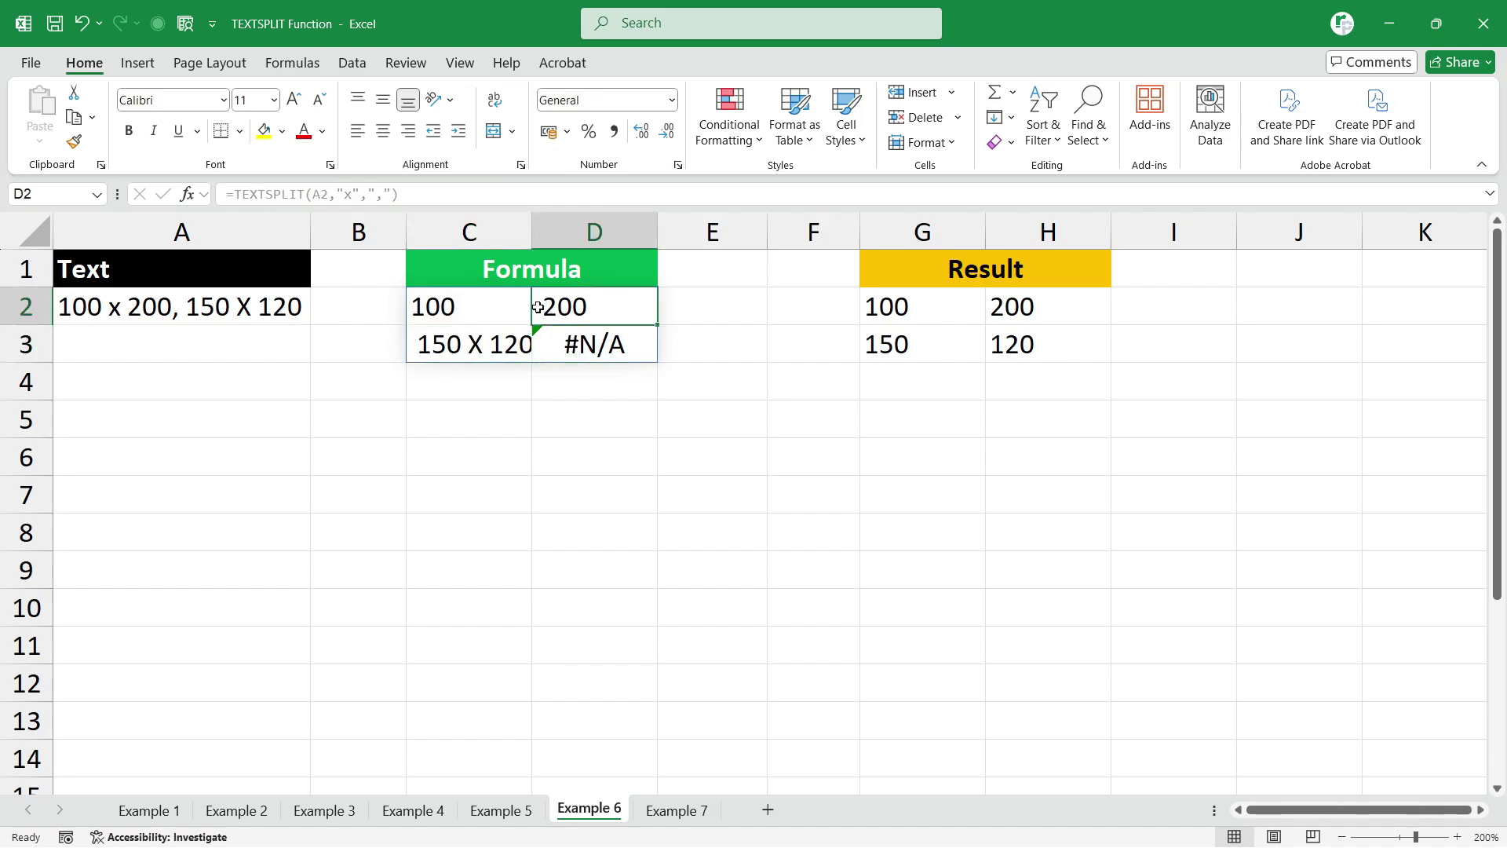
left_click(455, 310)
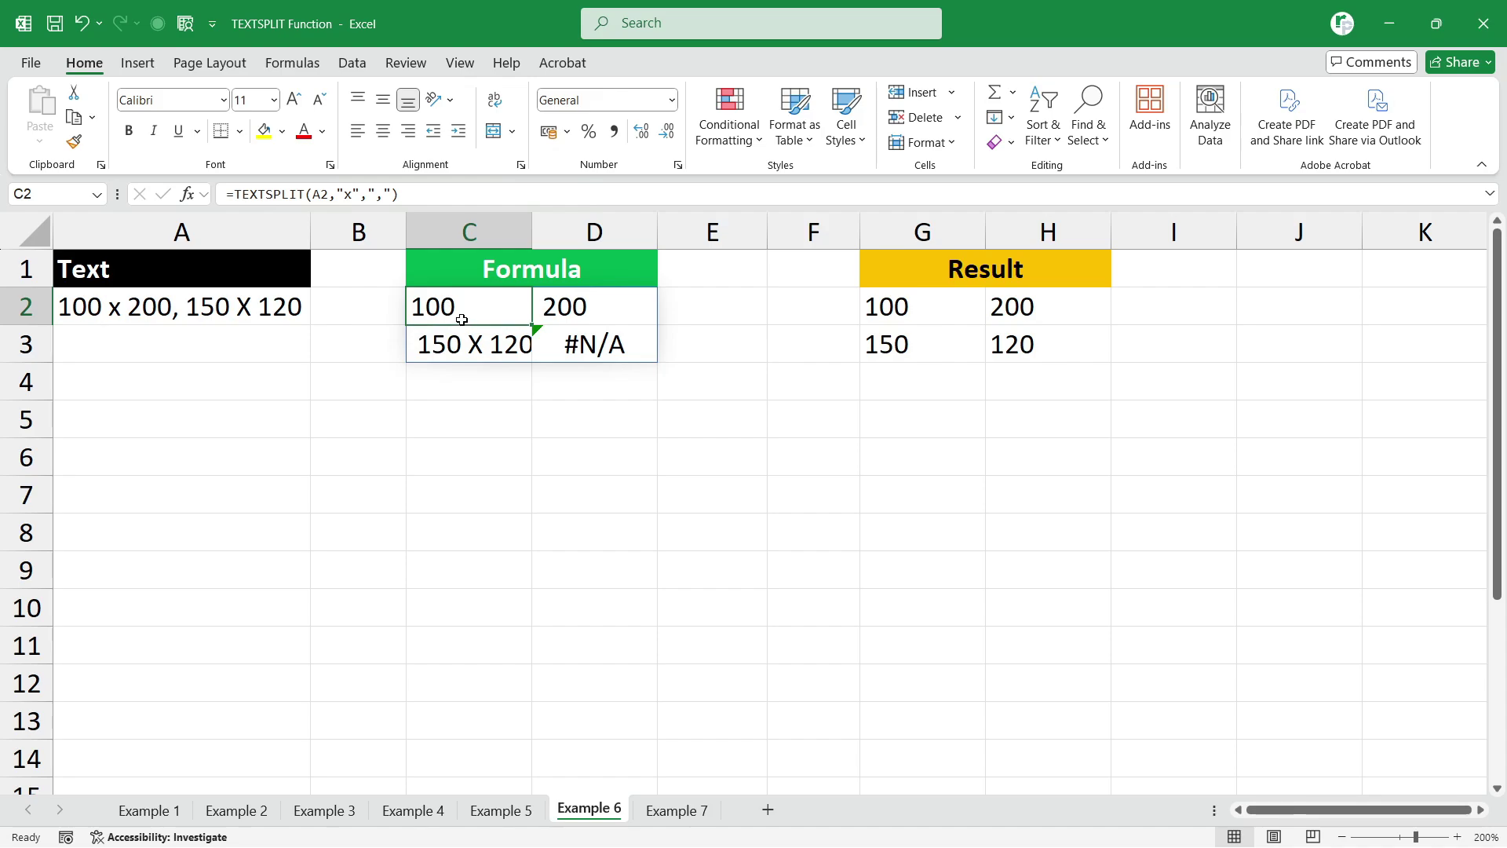
key("F2")
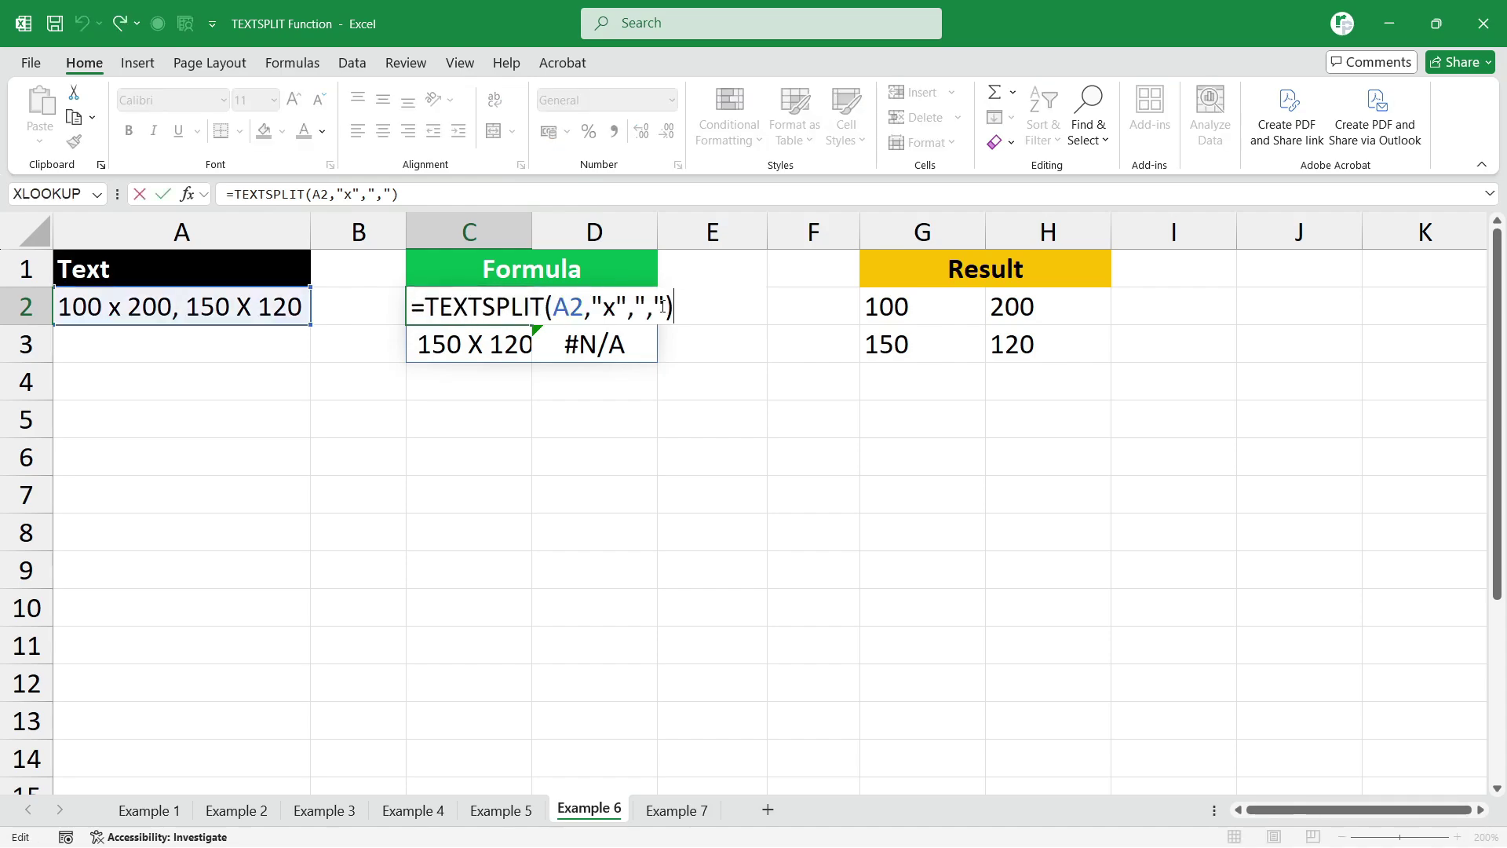
left_click(663, 306)
type(",")
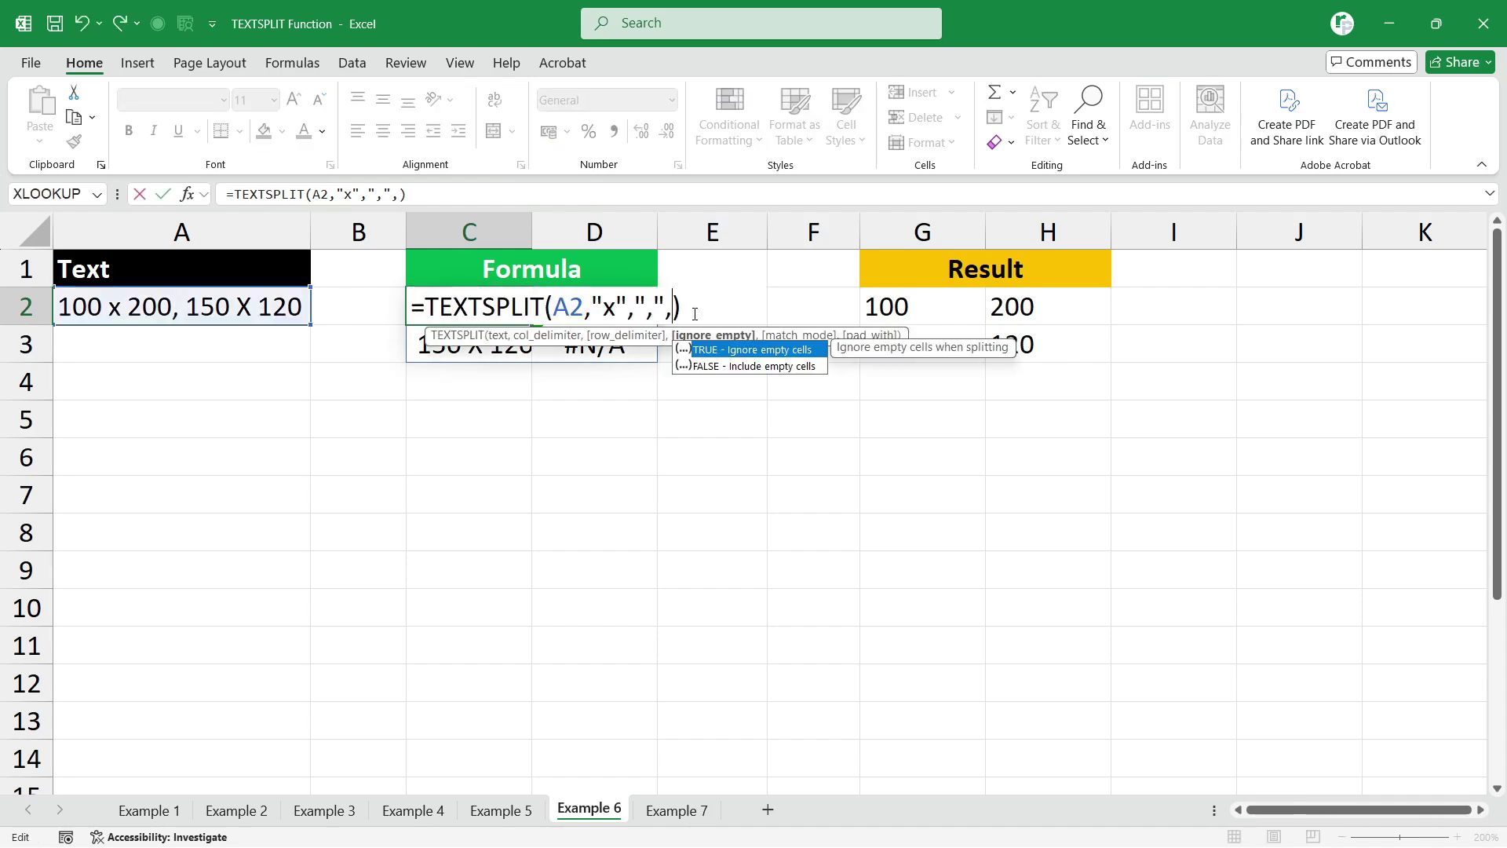
double_click(720, 350)
type(",")
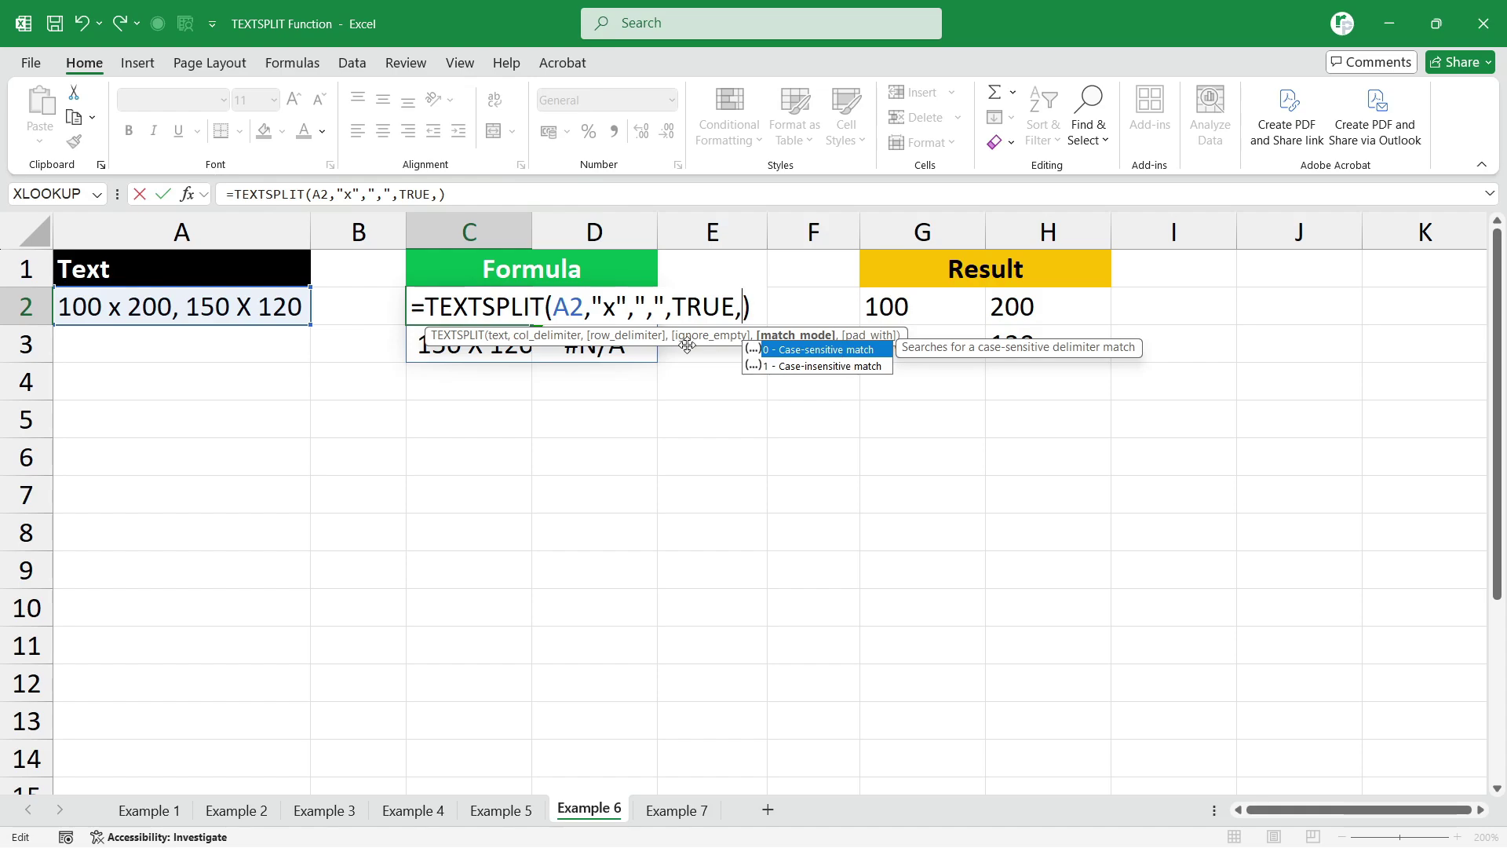
double_click(787, 367)
key("Return")
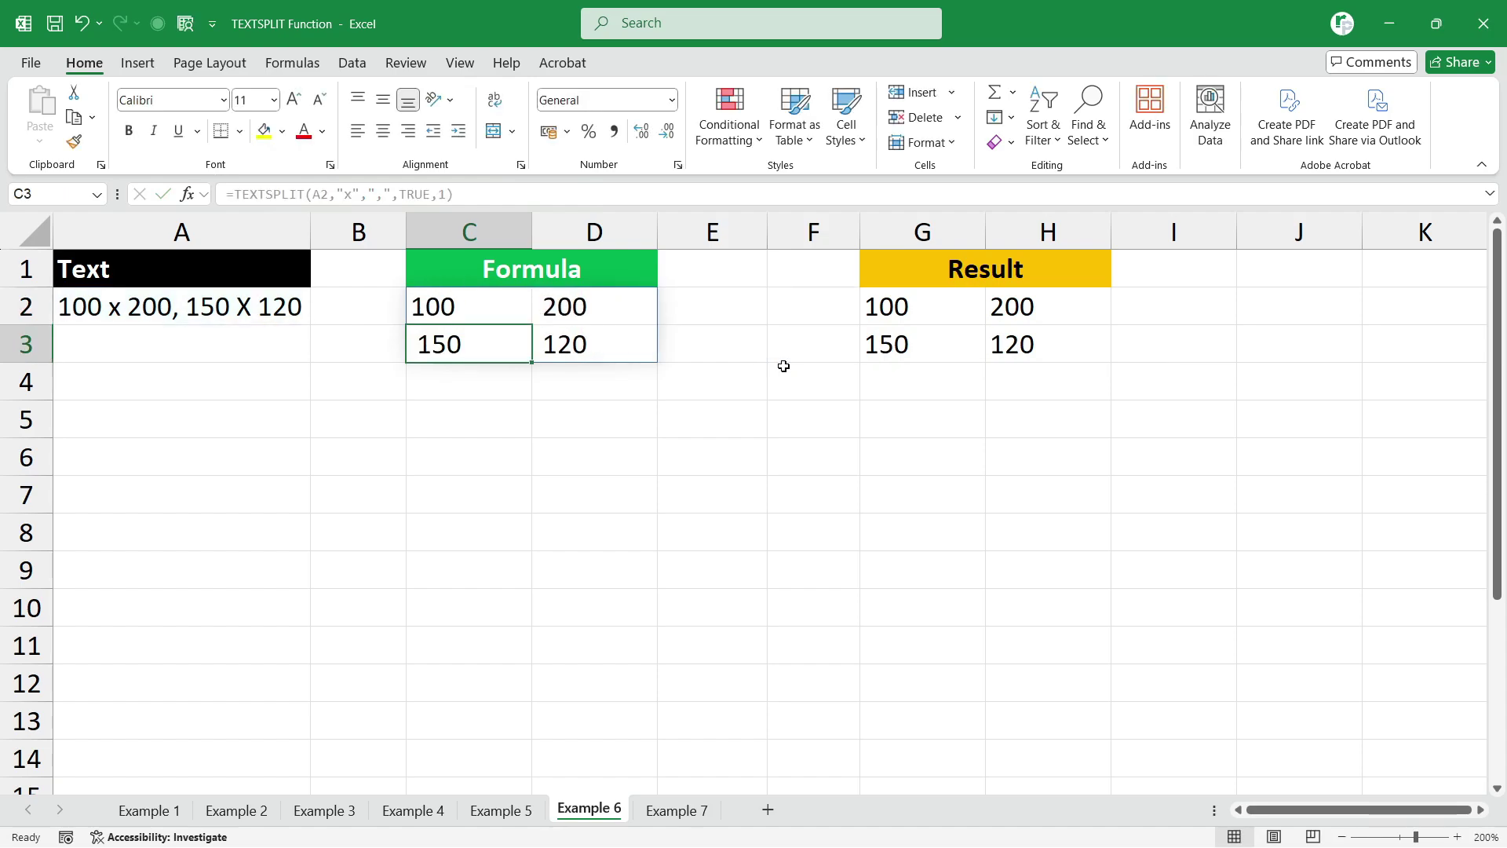
Step: Wrap the C2 formula in TRIM to strip extra spaces, giving =TRIM(TEXTSPLIT(A2,"x",",",TRUE,1))
left_click(556, 304)
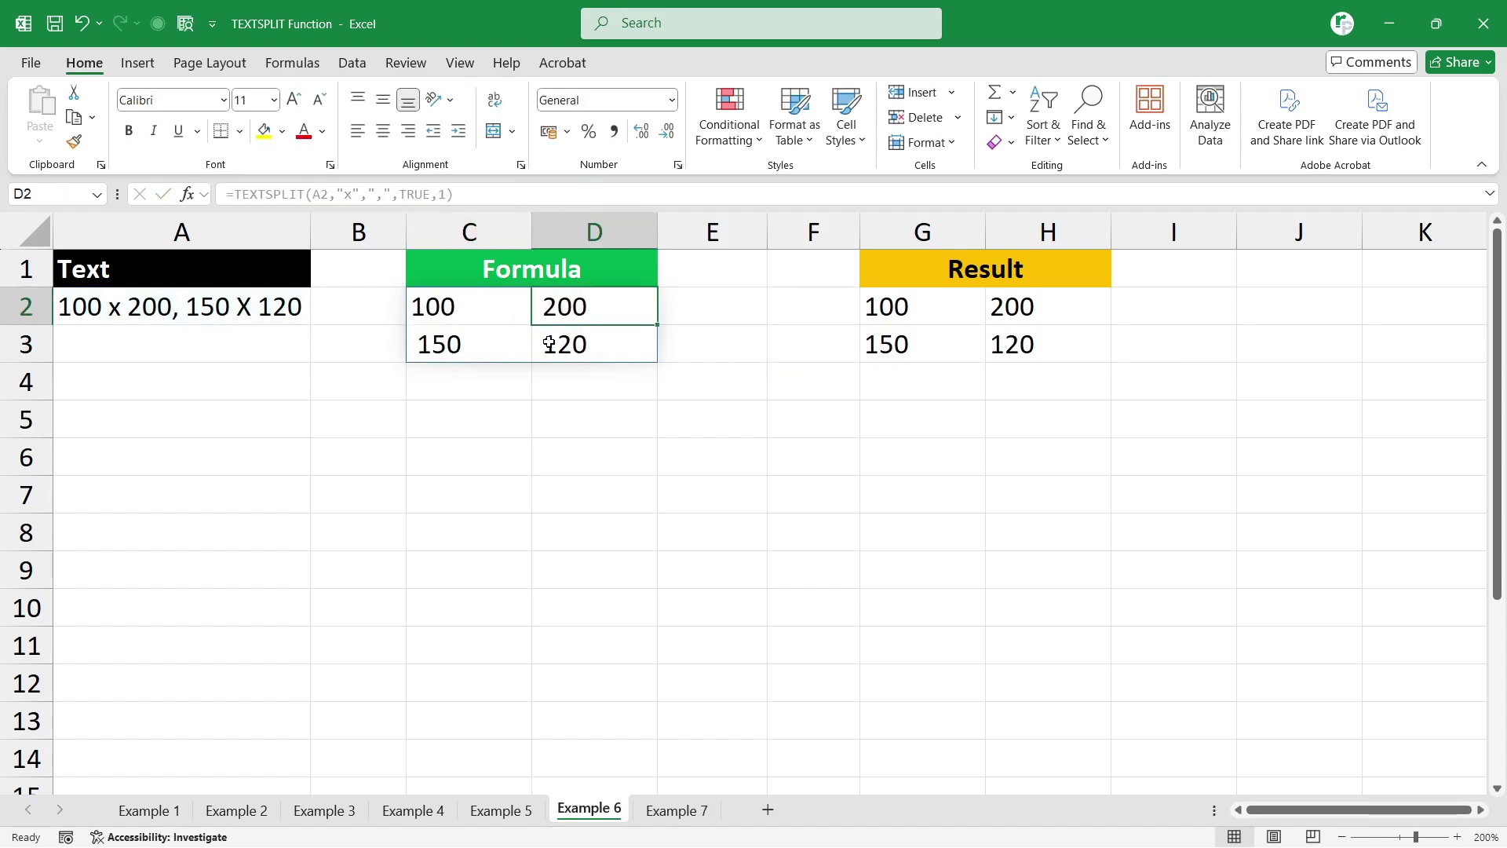
left_click(548, 343)
left_click(420, 346)
double_click(420, 304)
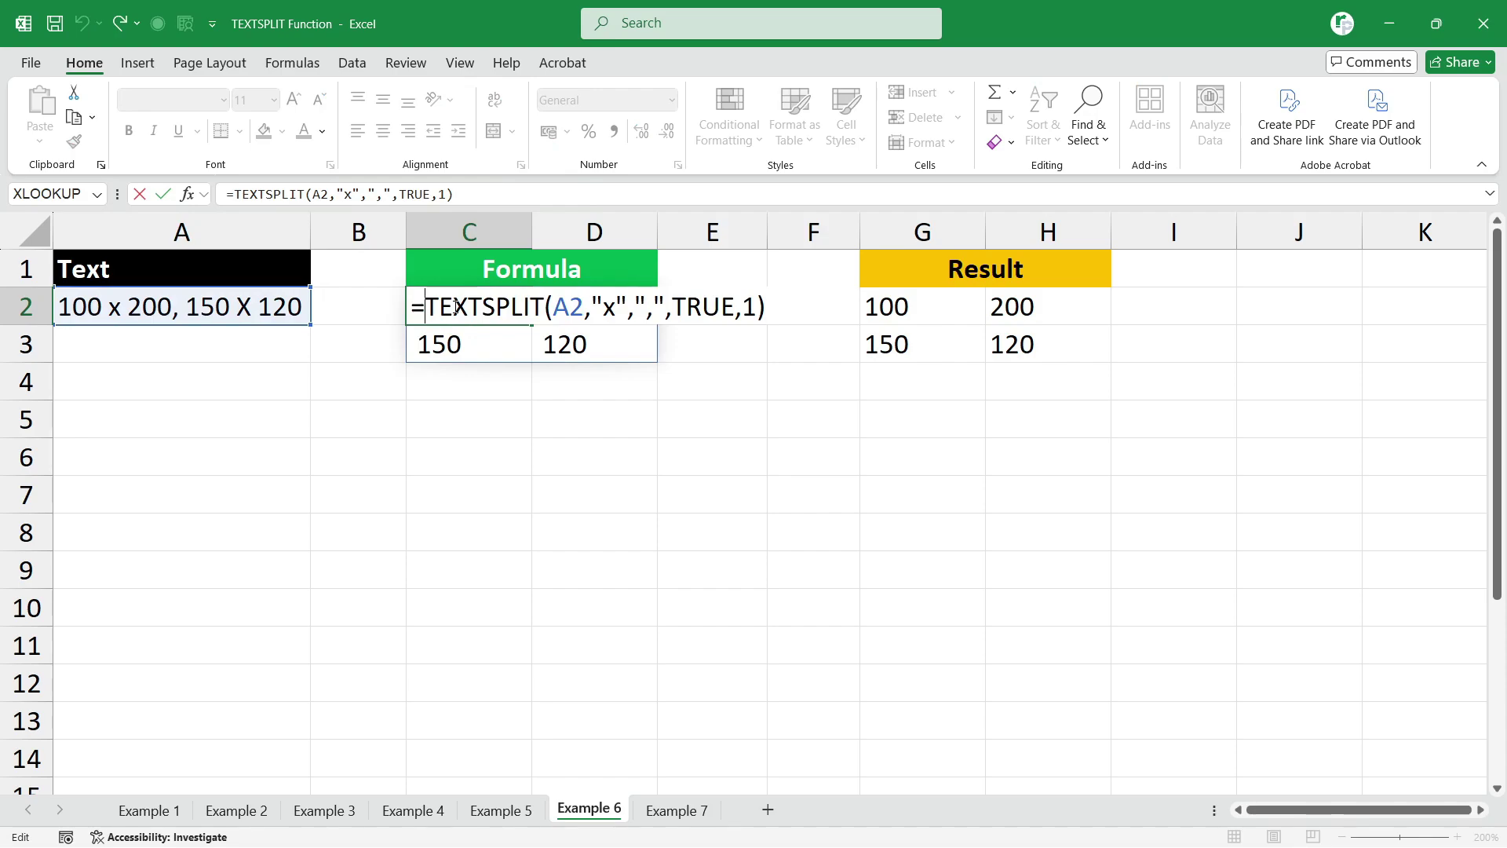
type("tri")
key("Tab")
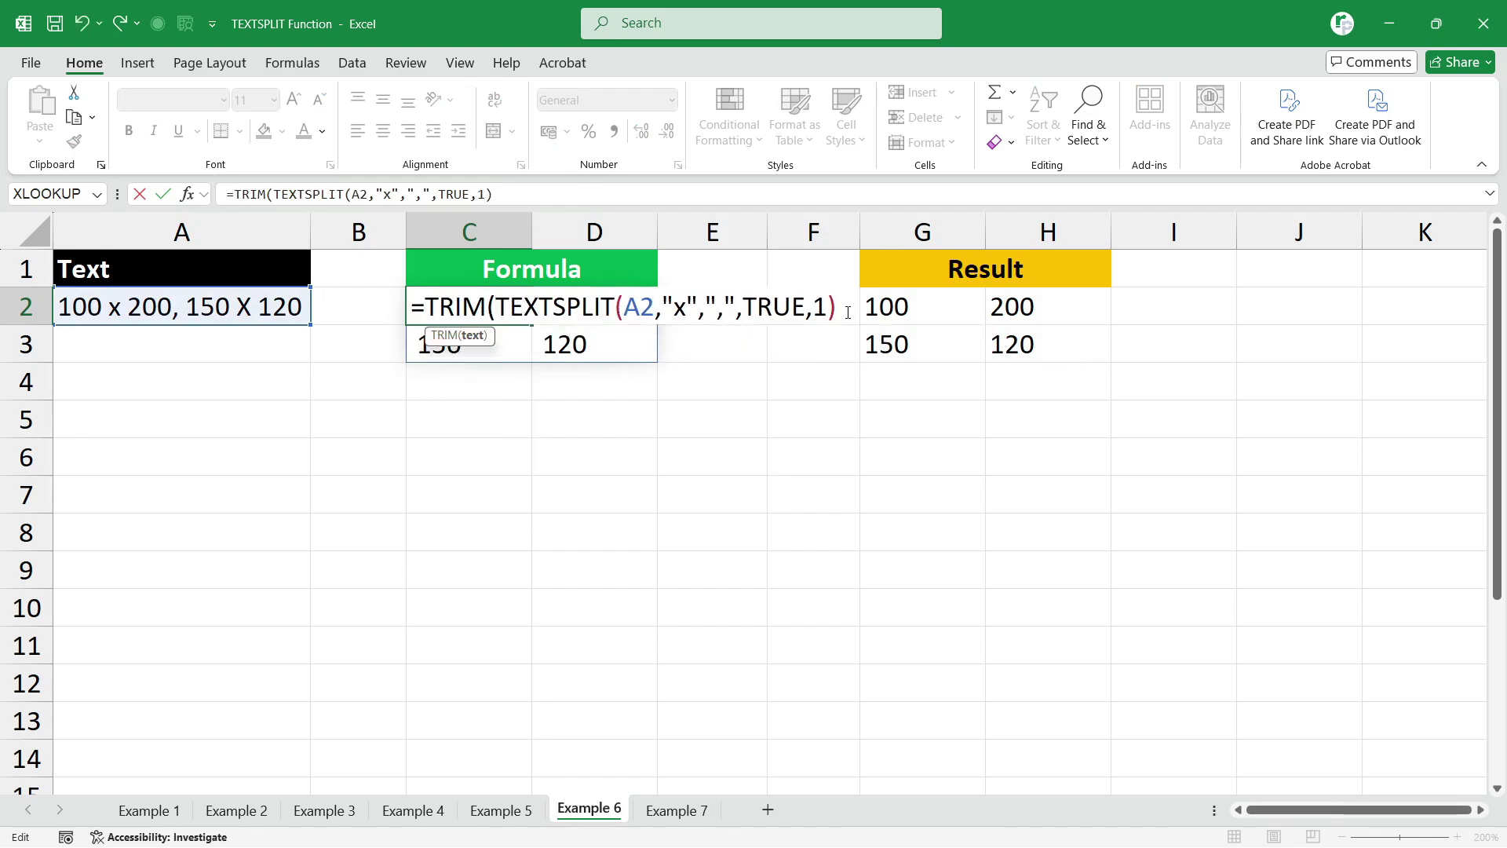
type(")")
key("Return")
key("Up")
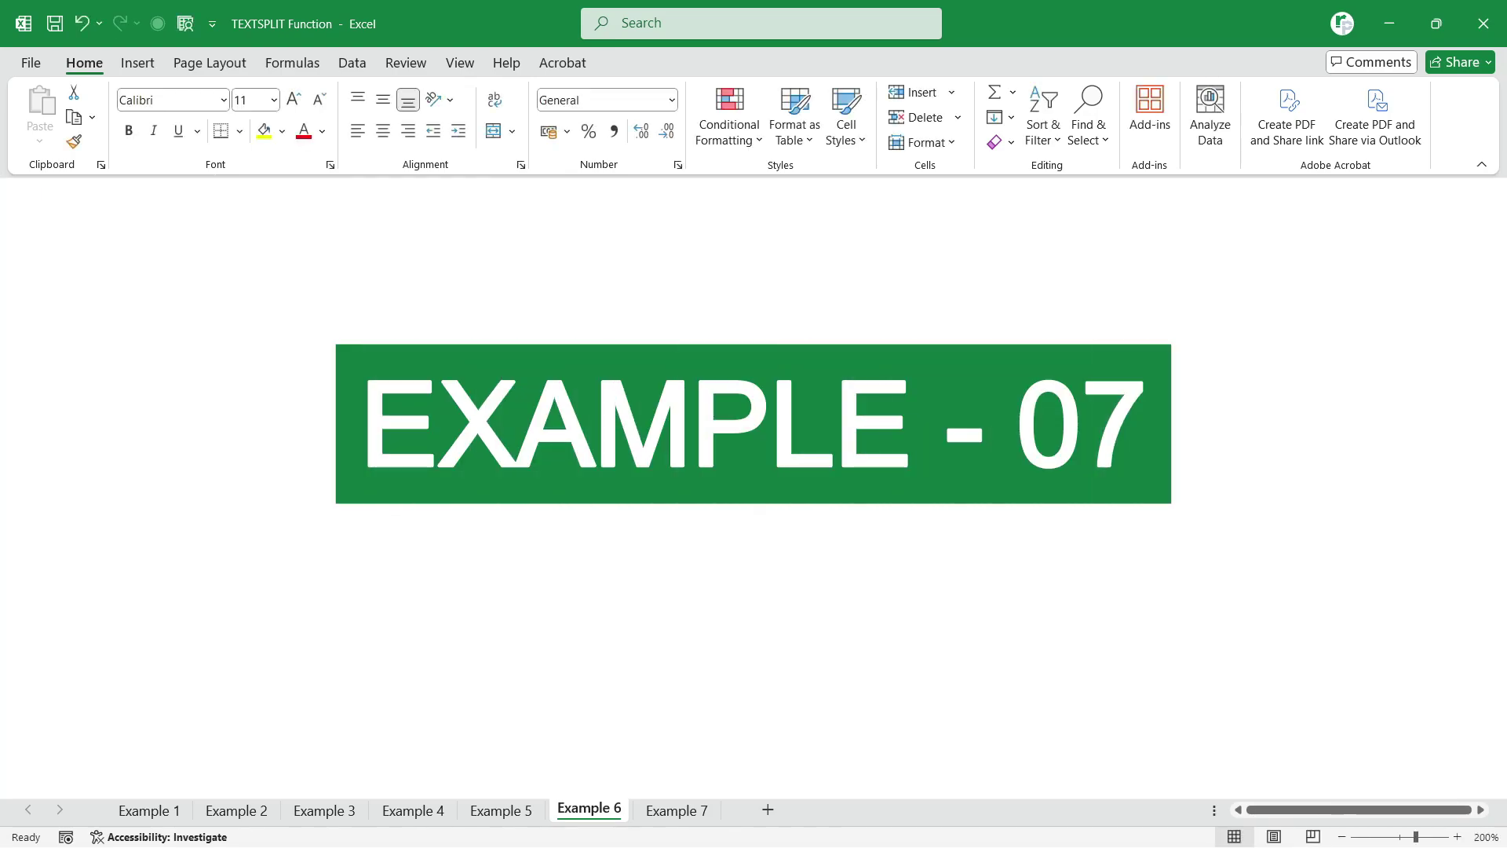
Step: On the Example 7 sheet, extend the C2 formula to =TEXTSPLIT(A2,"=",",",TRUE,1,"-") so missing values are padded with a dash
left_click(676, 810)
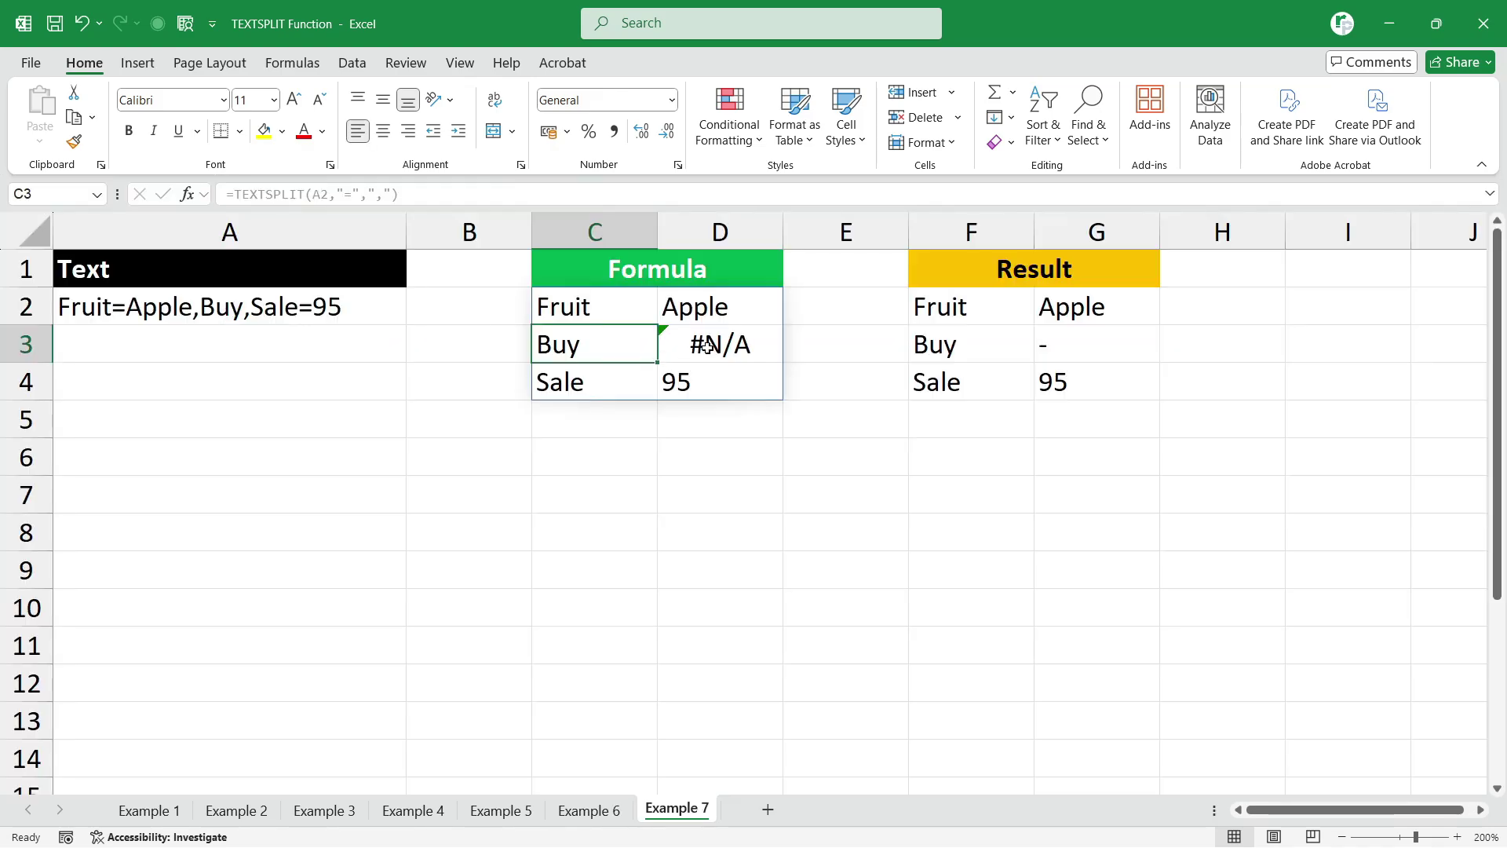
left_click(707, 345)
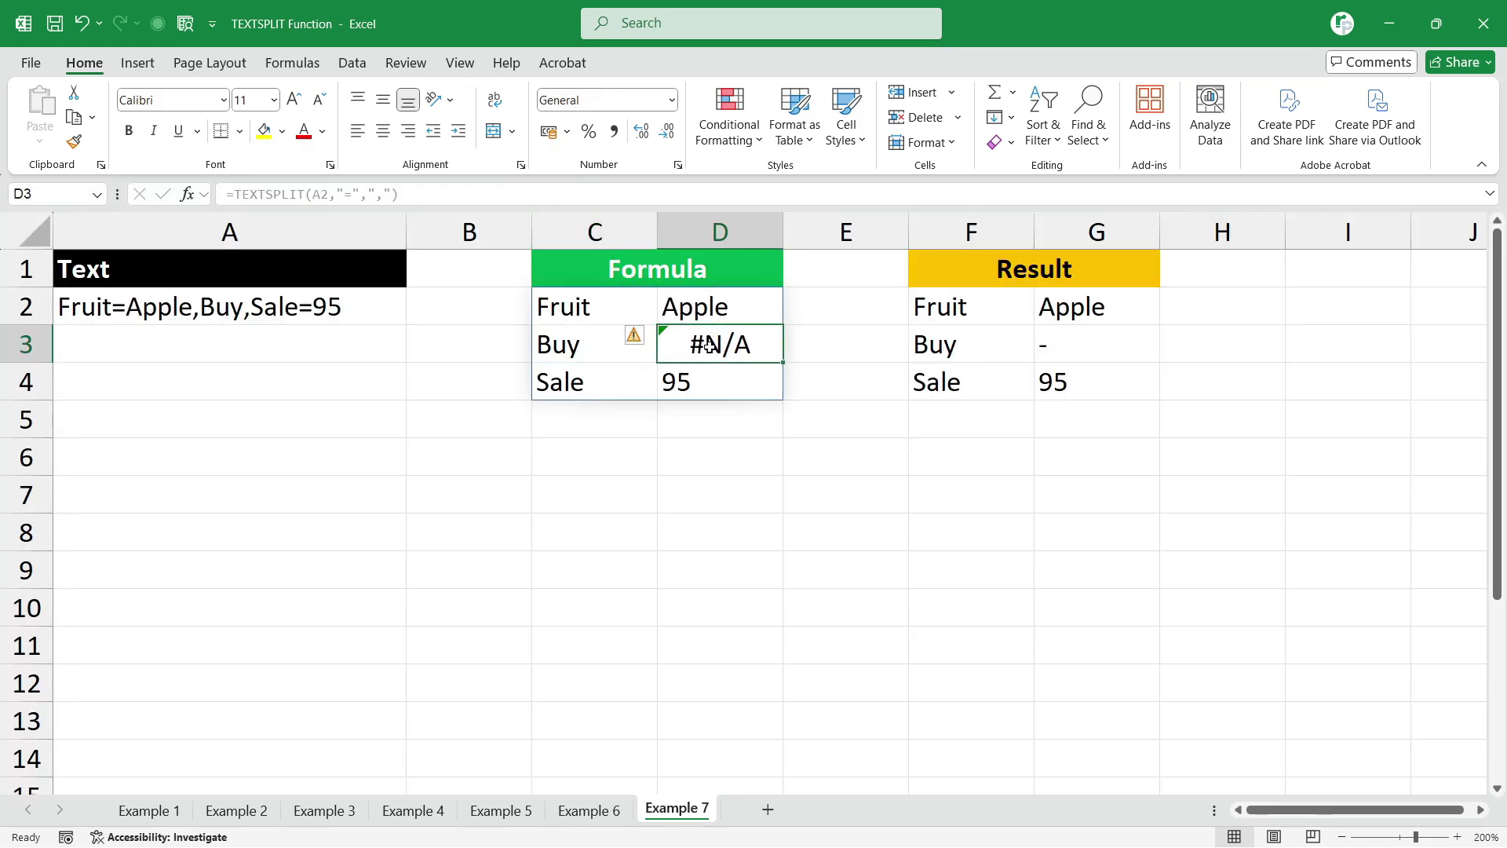
left_click(1065, 343)
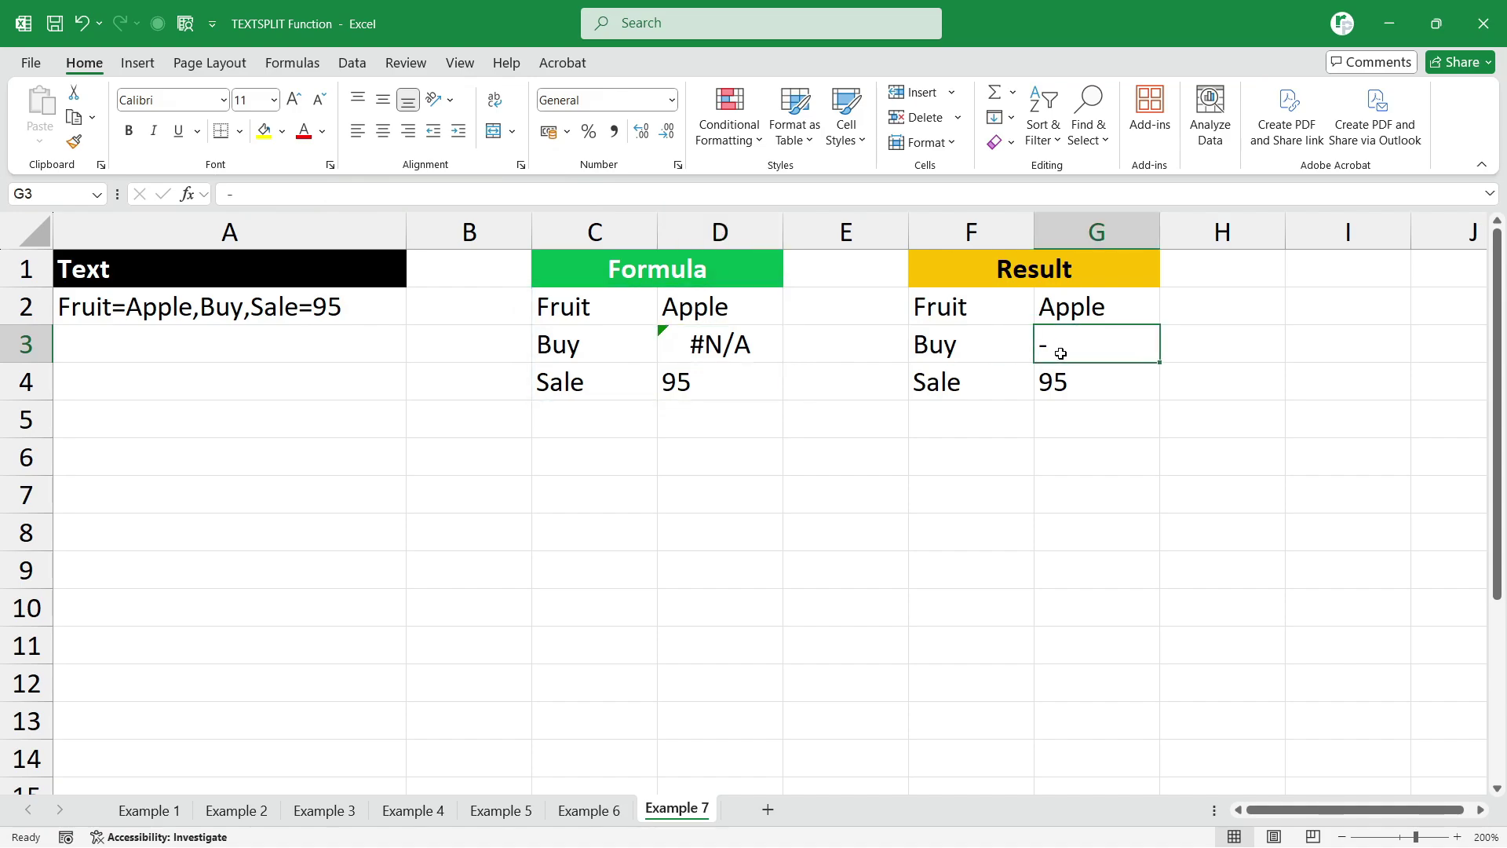
double_click(540, 318)
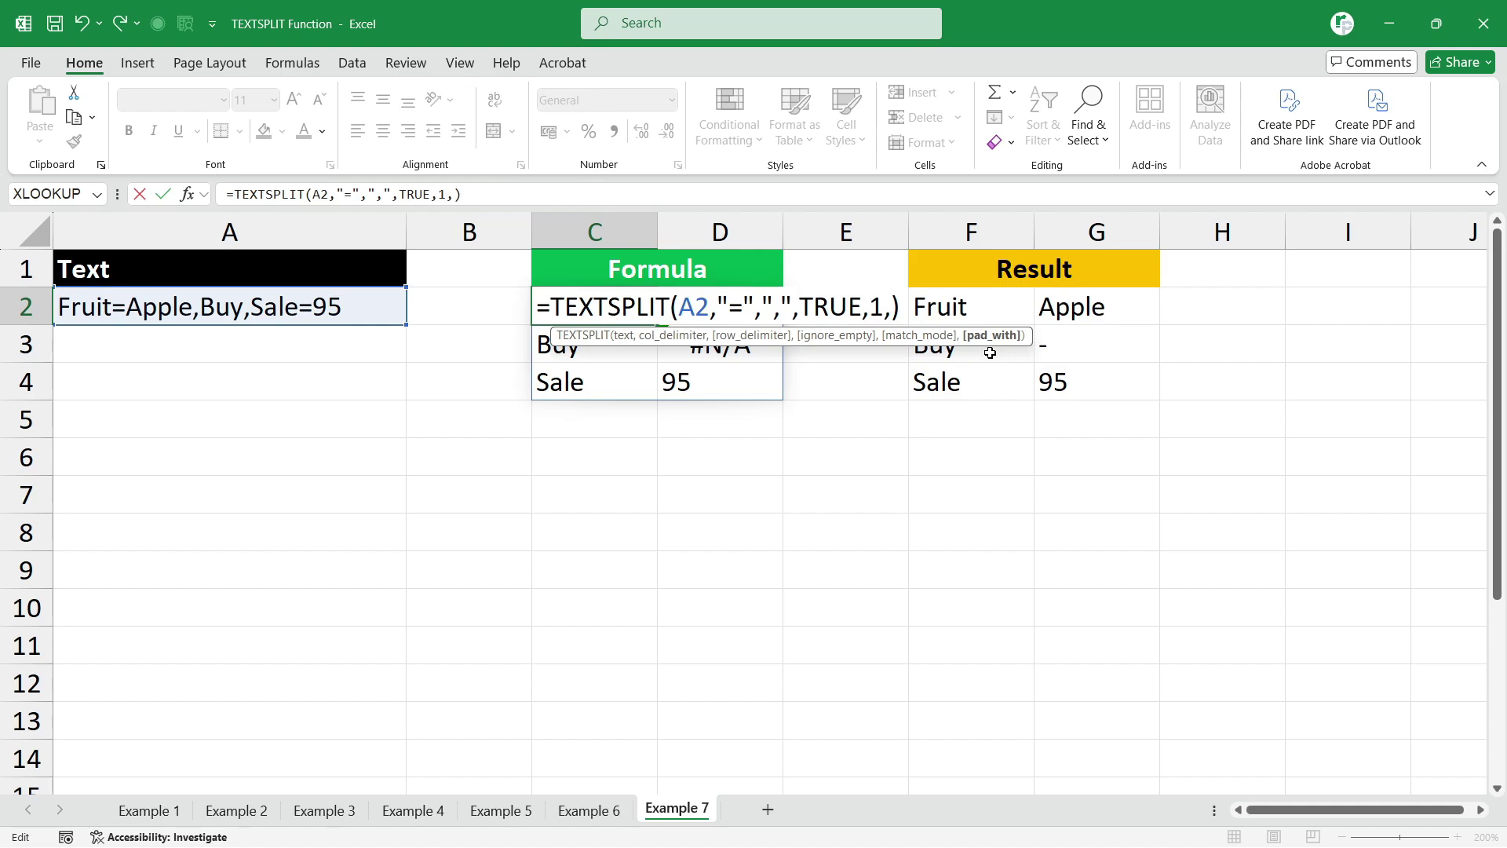
type("\"-\"")
key("Return")
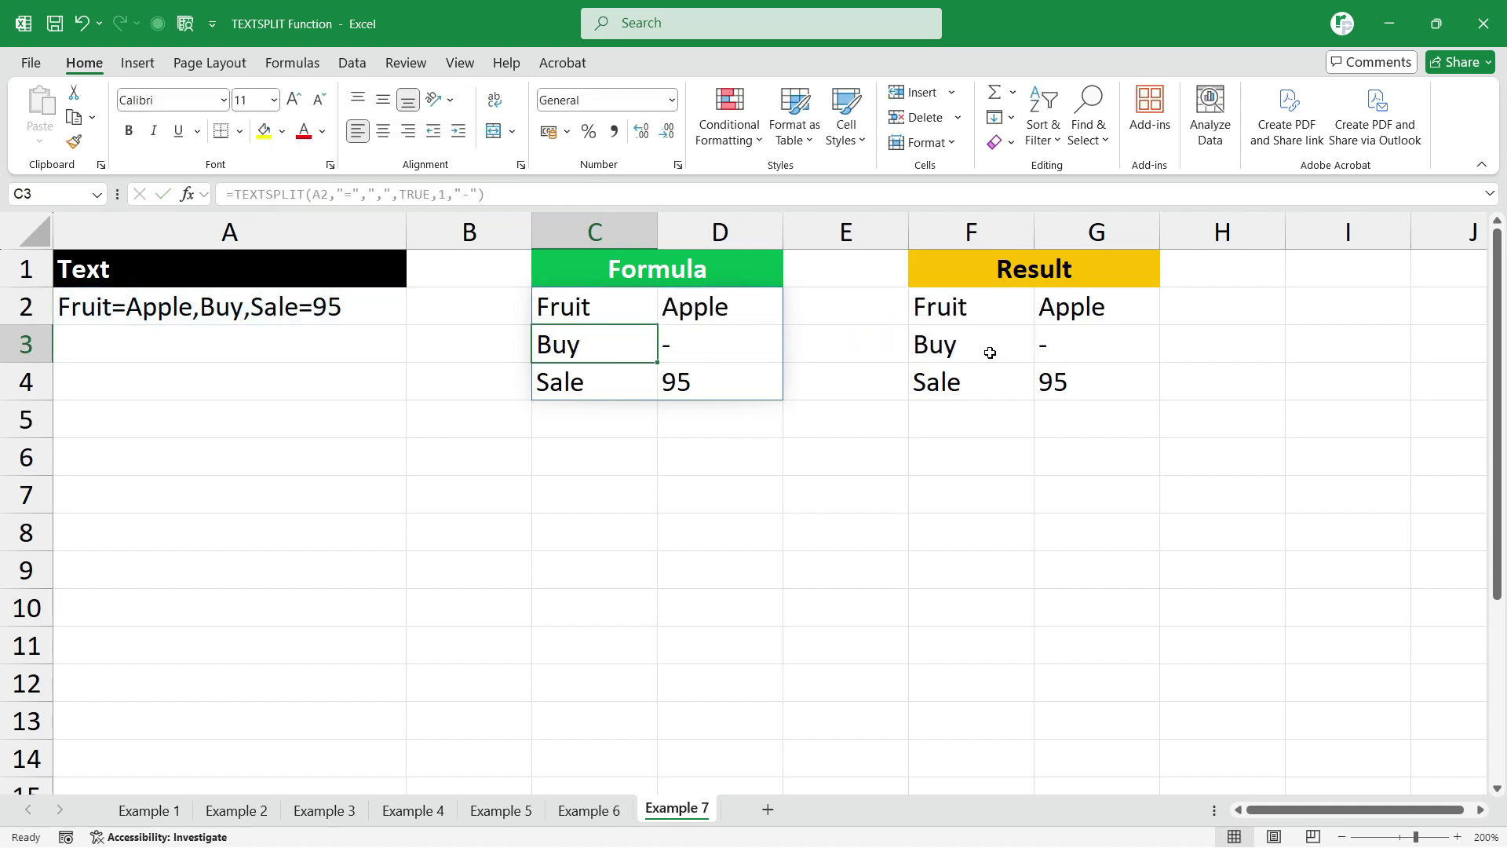
Step: Change the padding text in the C2 formula to "Not Available" and check the padded cell D3
left_click(581, 308)
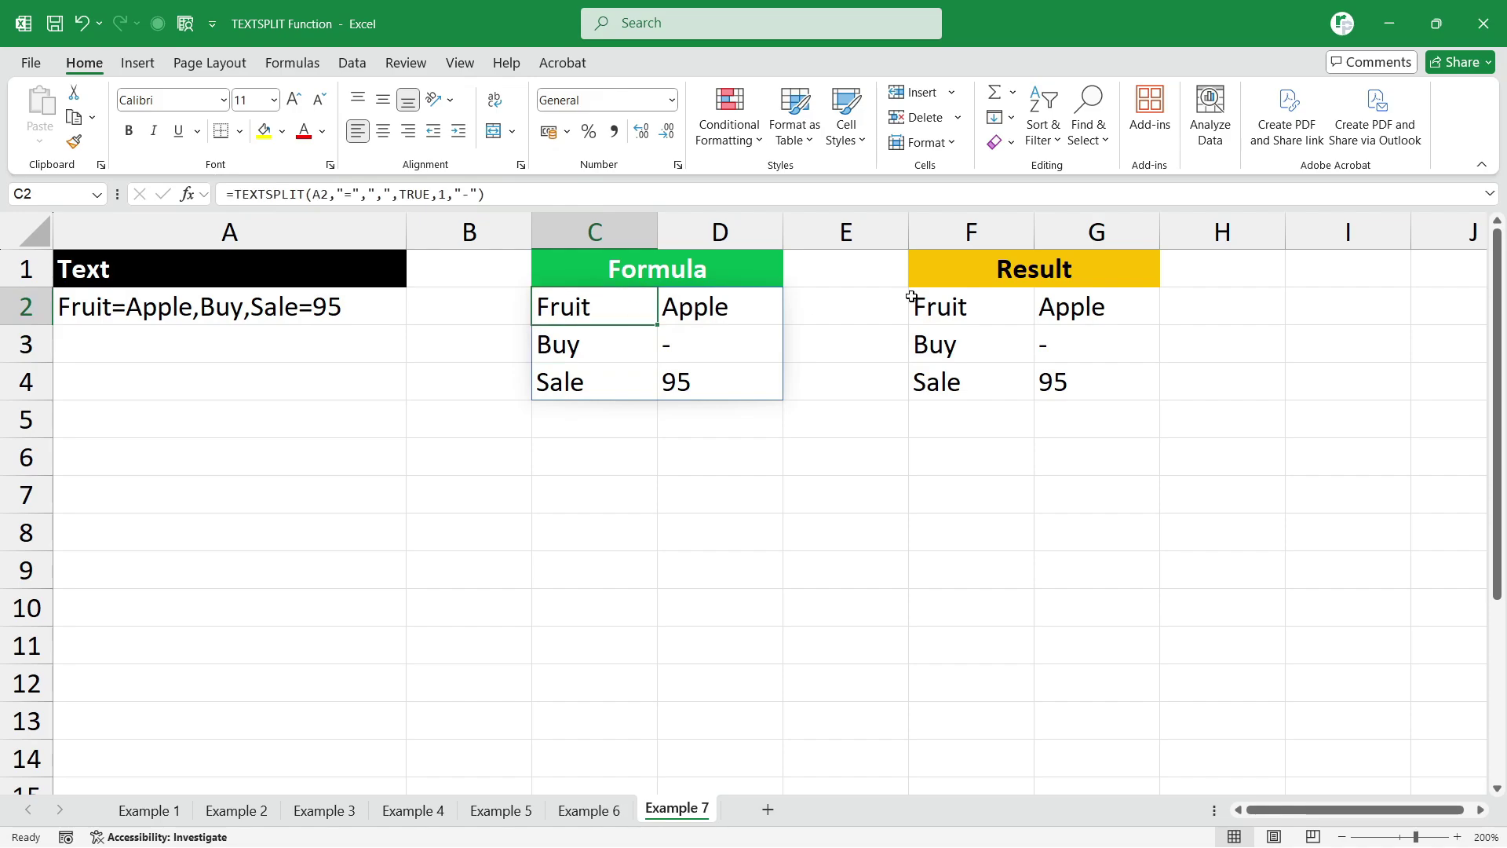
key("F2")
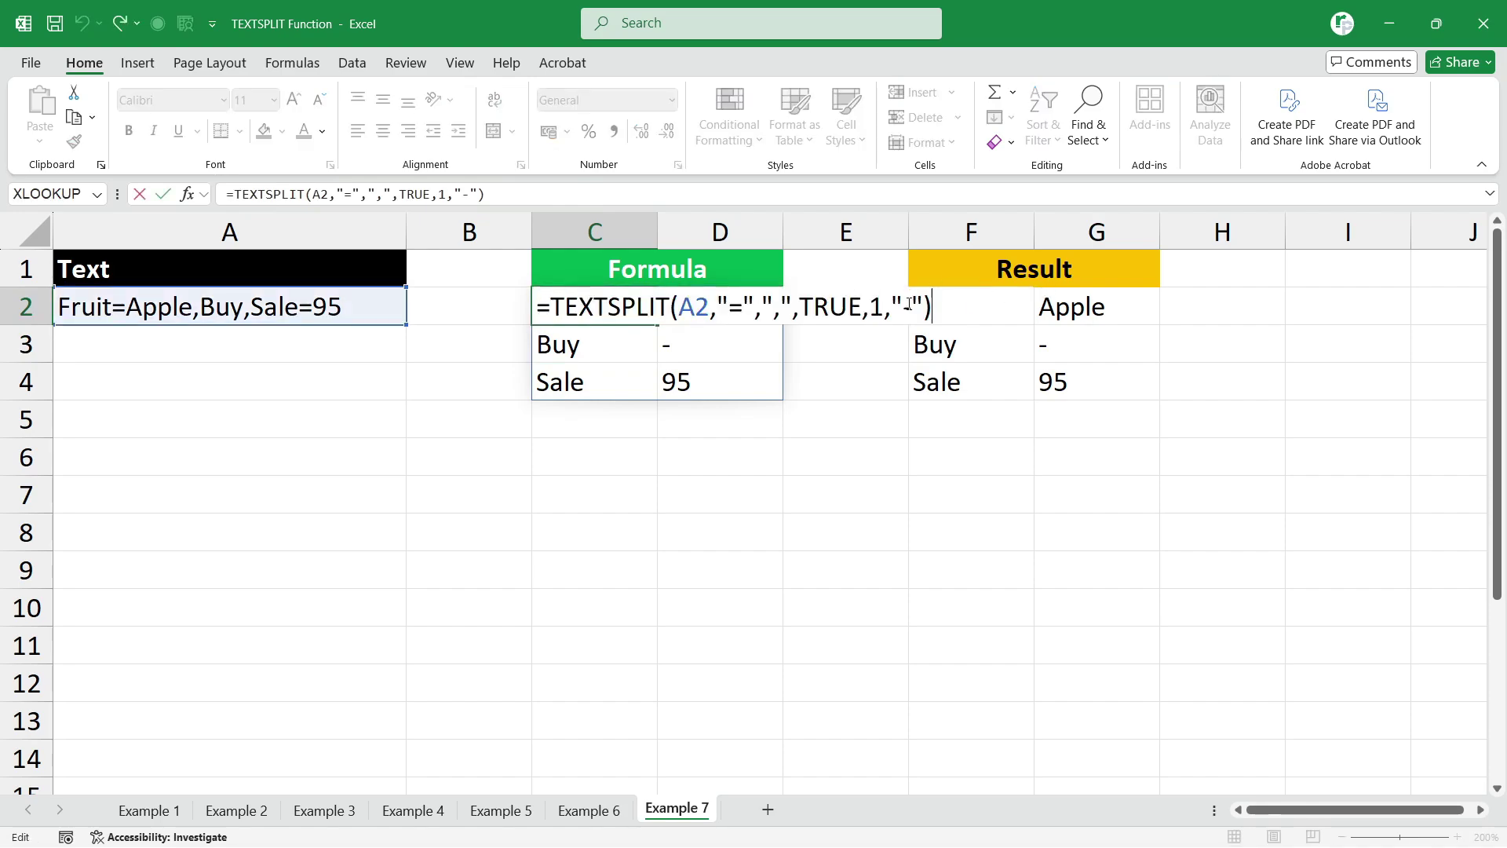
left_click_drag(913, 303, 903, 304)
type("Not Available")
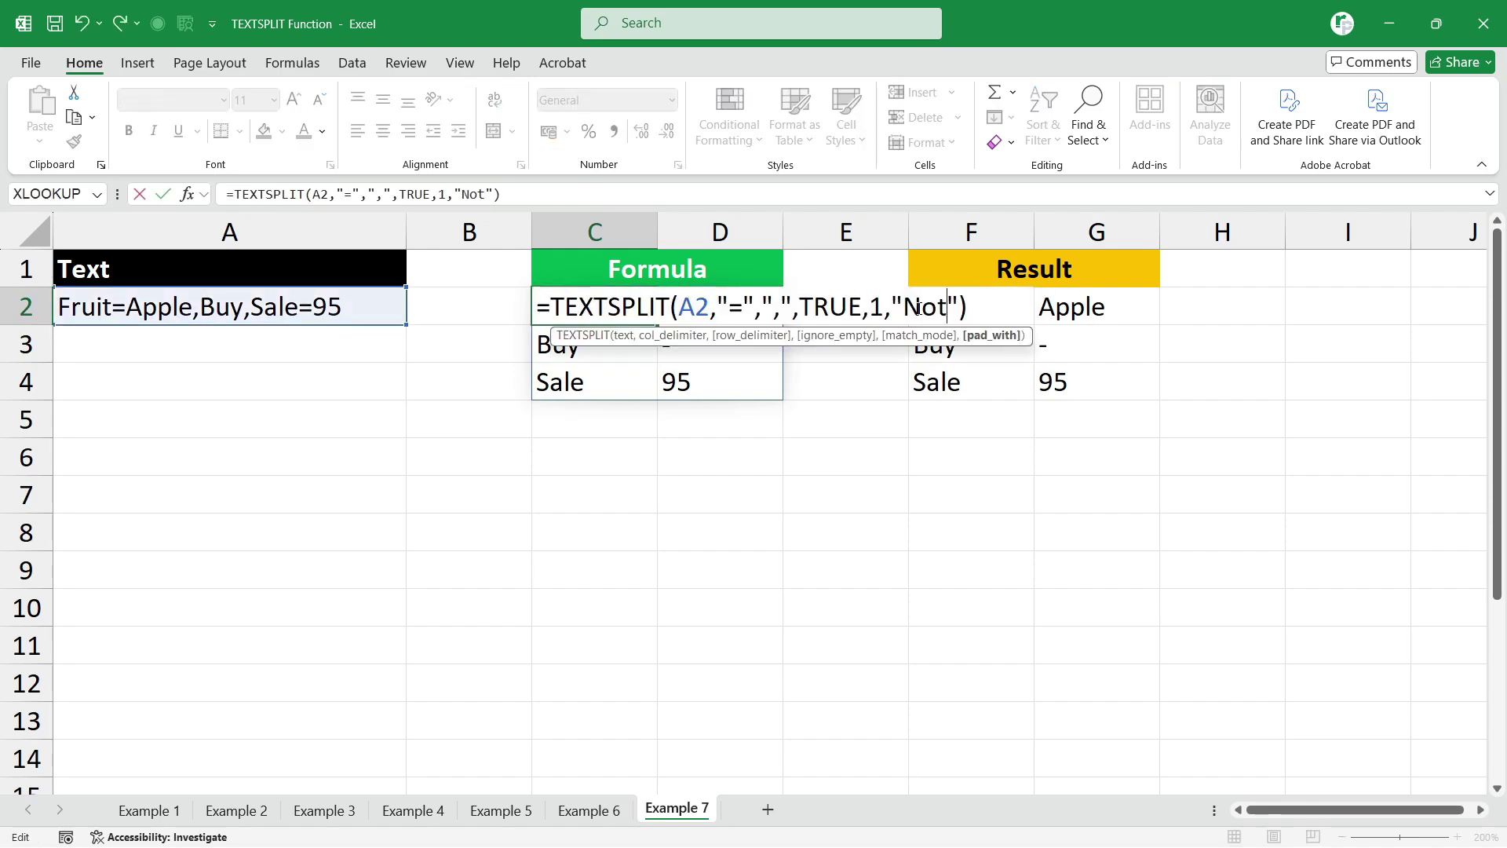
key("Return")
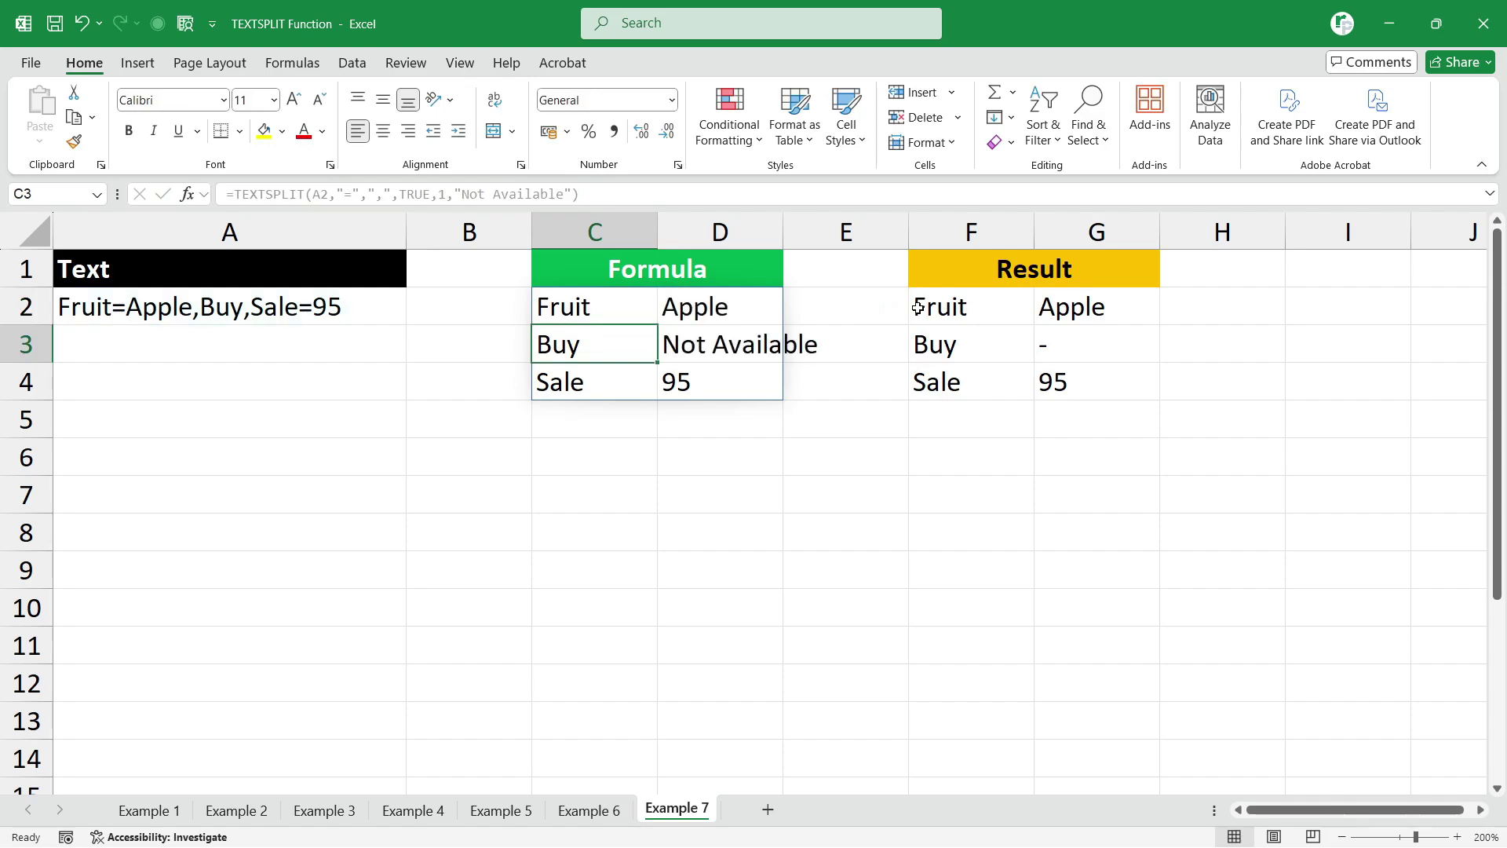
left_click(697, 355)
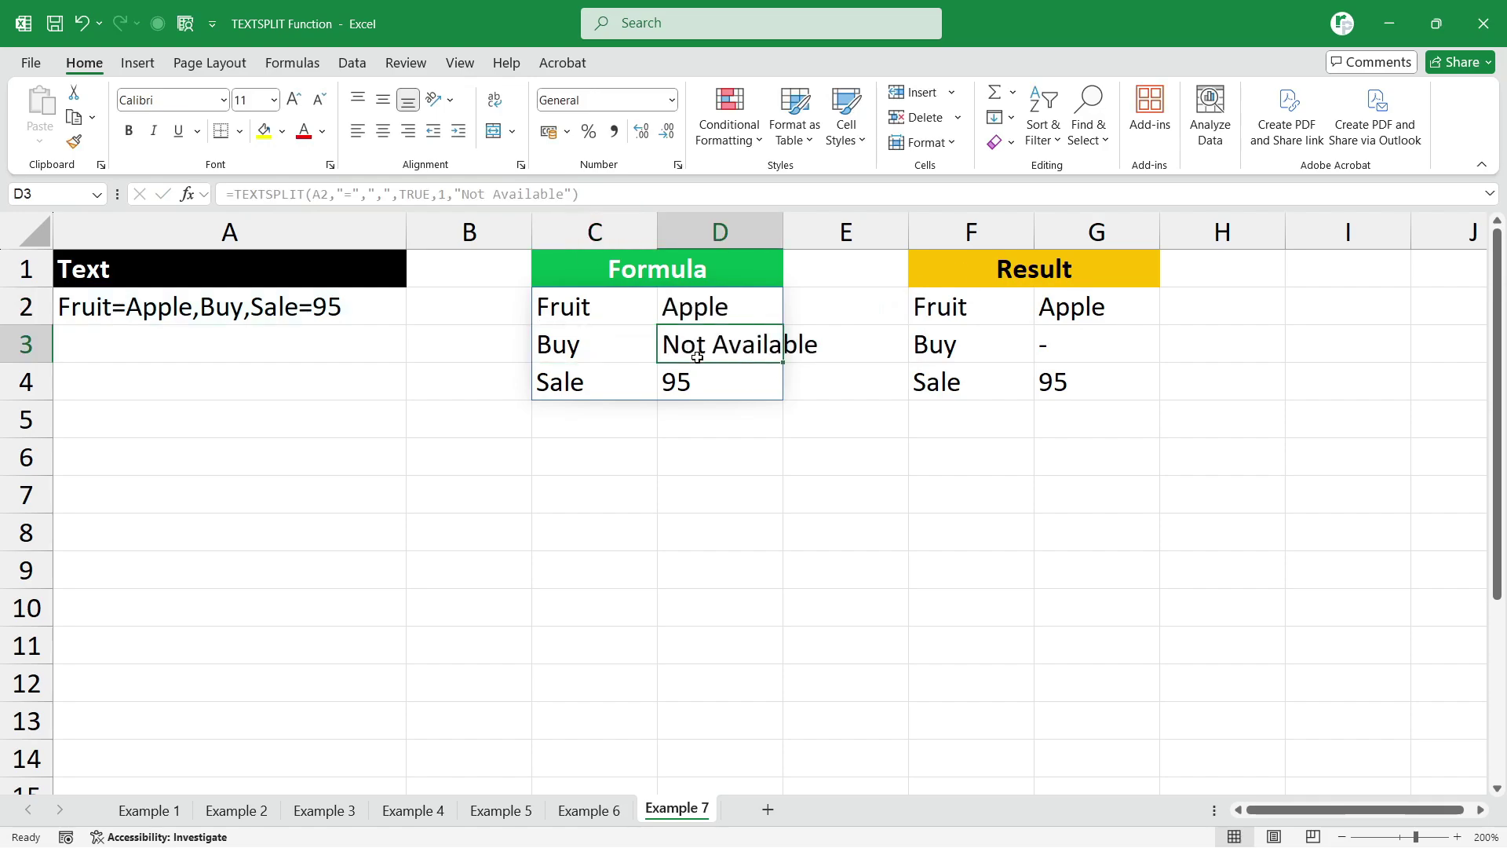